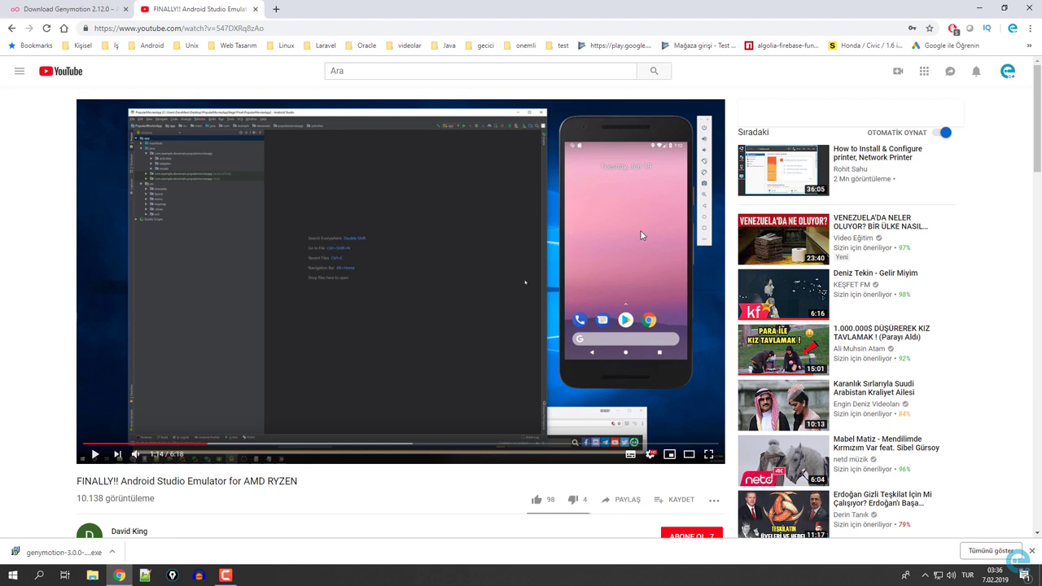
Go from the Genymotion site's Download section to the Personal Edition 3.0.0 download page.
{"action": "left_click", "coordinate": [70, 10]}
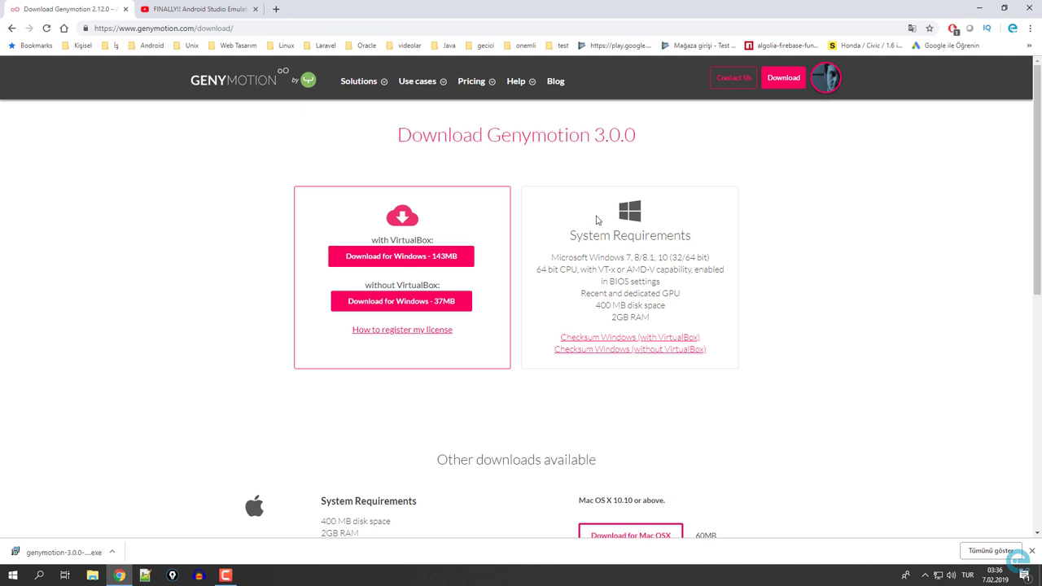
{"action": "left_click", "coordinate": [782, 77]}
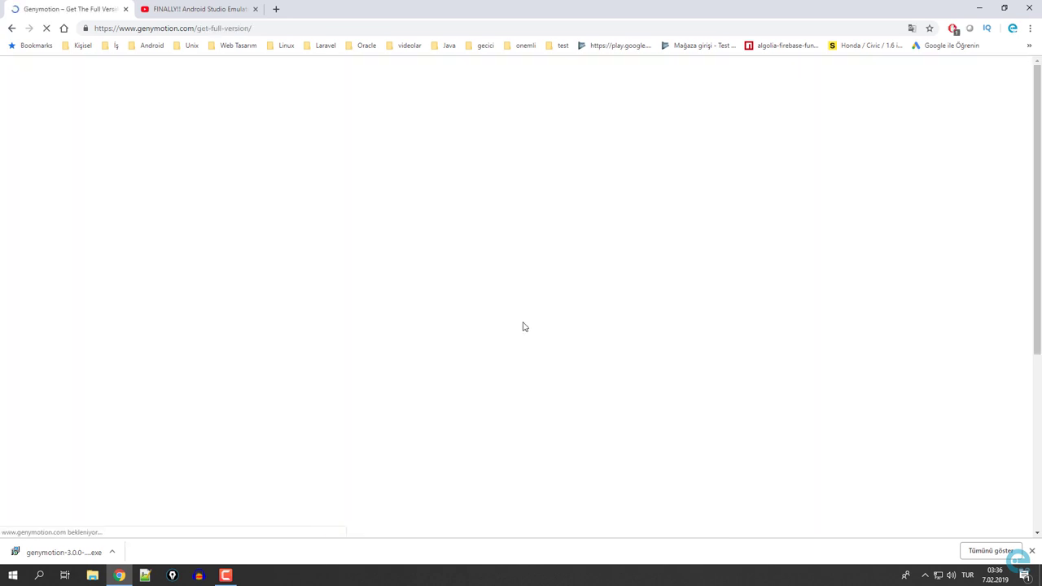
{"action": "scroll", "coordinate": [481, 332], "scroll_direction": "down", "scroll_amount": 1}
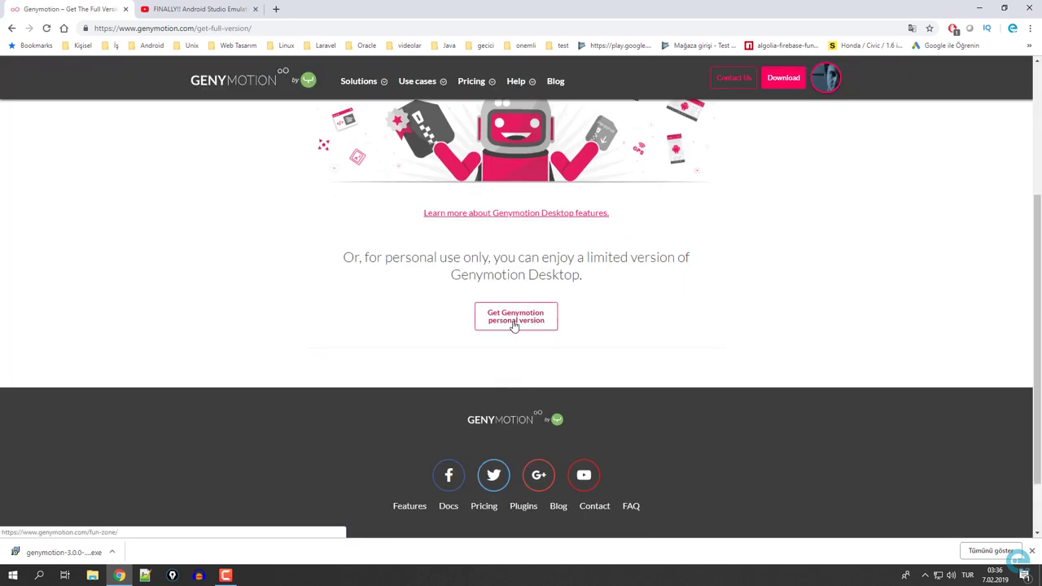
{"action": "left_click", "coordinate": [516, 320]}
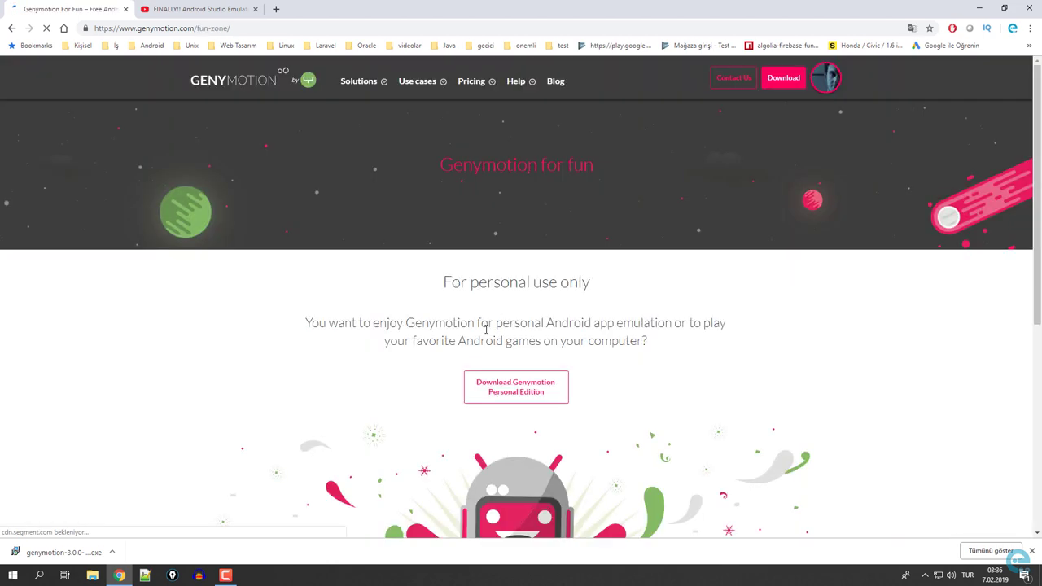
{"action": "scroll", "coordinate": [486, 331], "scroll_direction": "down", "scroll_amount": 5}
{"action": "scroll", "coordinate": [489, 322], "scroll_direction": "up", "scroll_amount": 3}
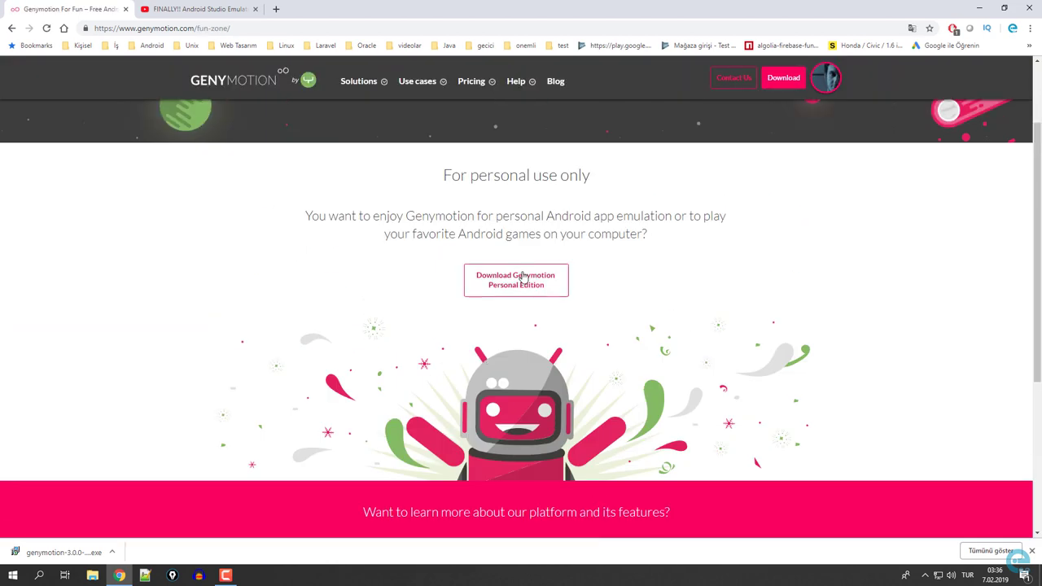
{"action": "left_click", "coordinate": [516, 286]}
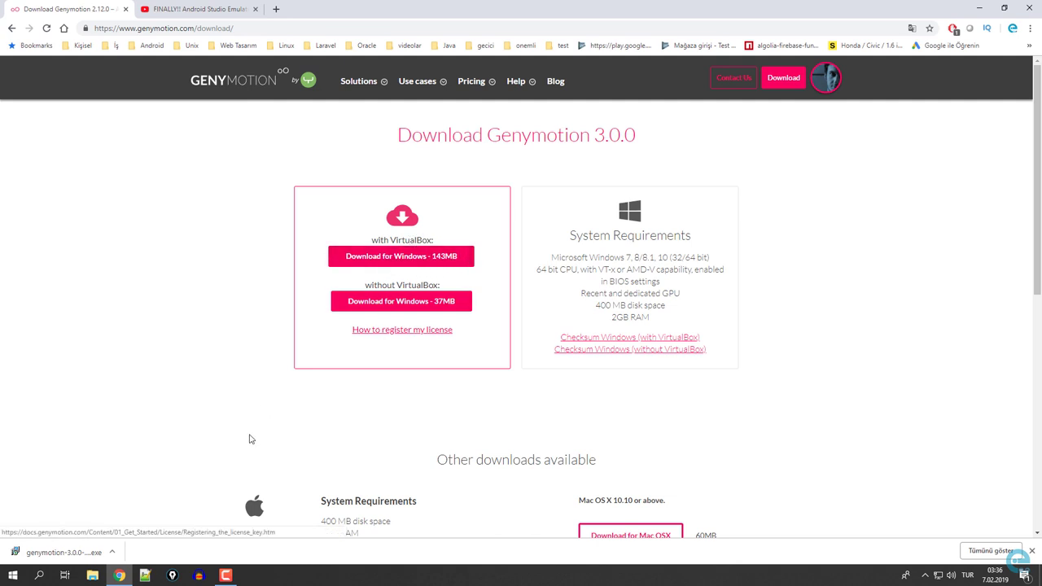
Run the downloaded Genymotion installer with the default folder, Start Menu folder and tasks.
{"action": "right_click", "coordinate": [73, 552]}
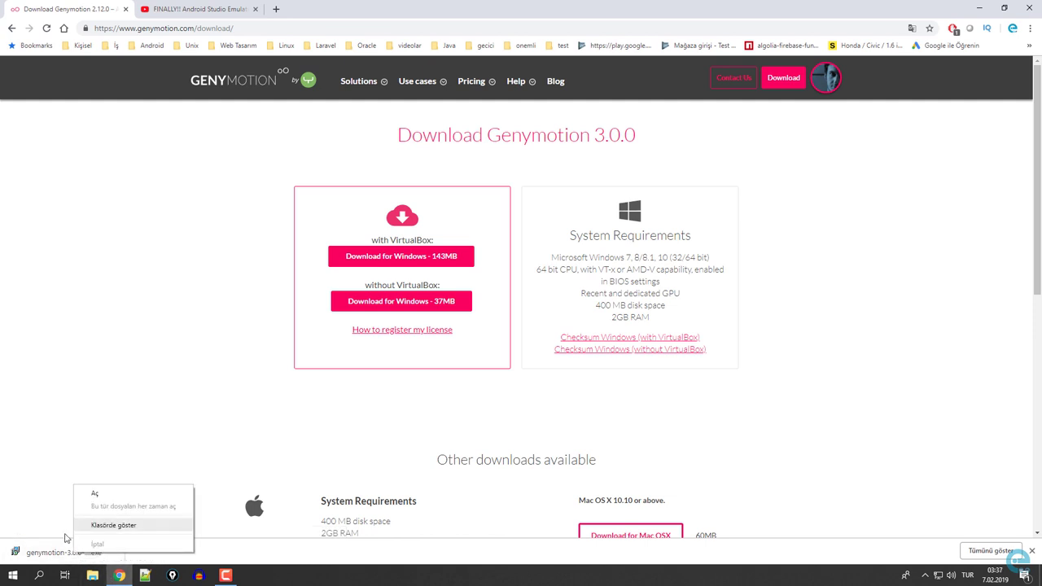
{"action": "left_click", "coordinate": [45, 553]}
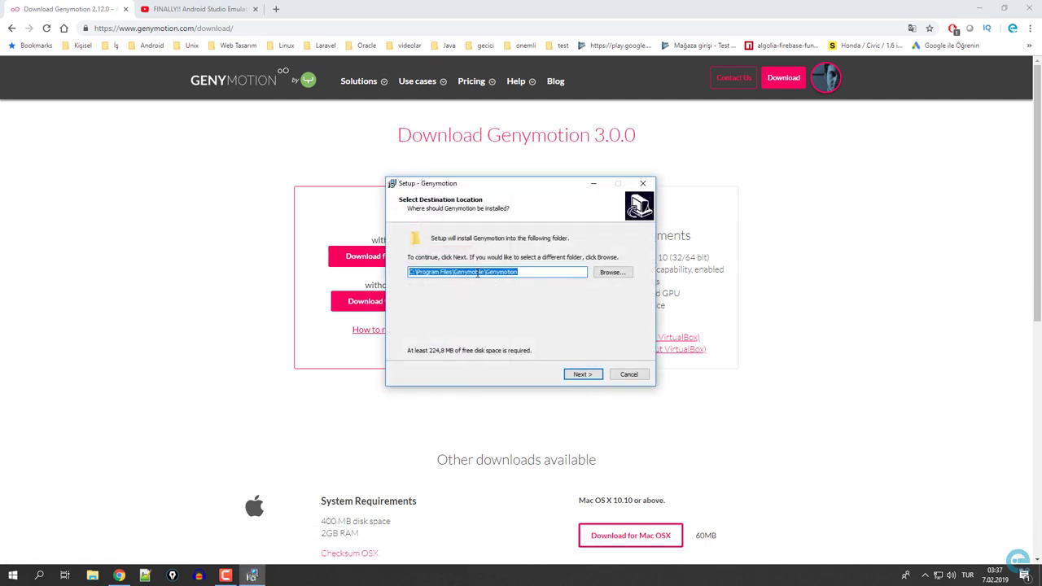
{"action": "left_click", "coordinate": [581, 375]}
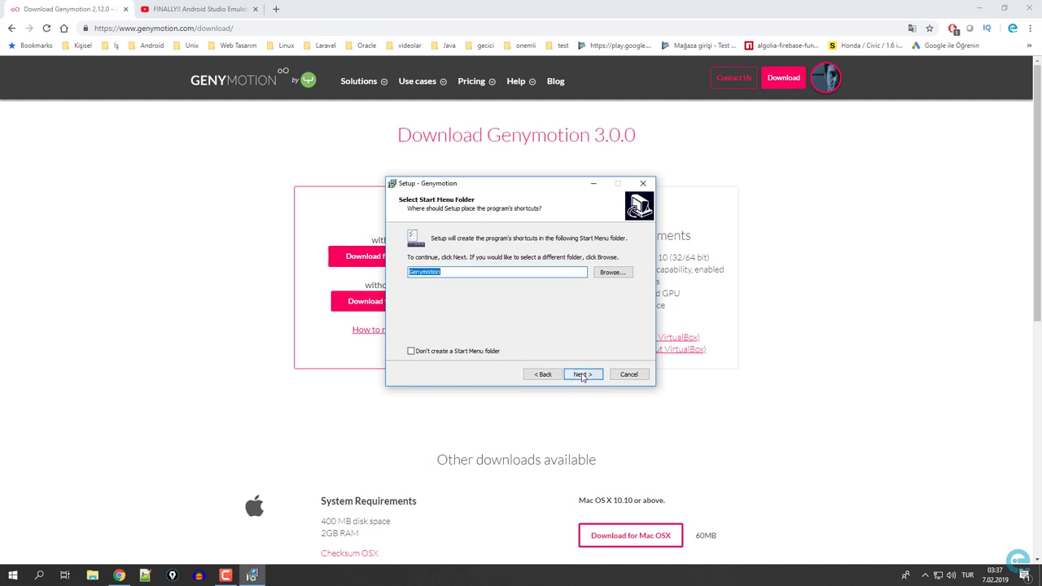
{"action": "left_click", "coordinate": [582, 374]}
{"action": "left_click", "coordinate": [581, 375]}
{"action": "left_click", "coordinate": [582, 375]}
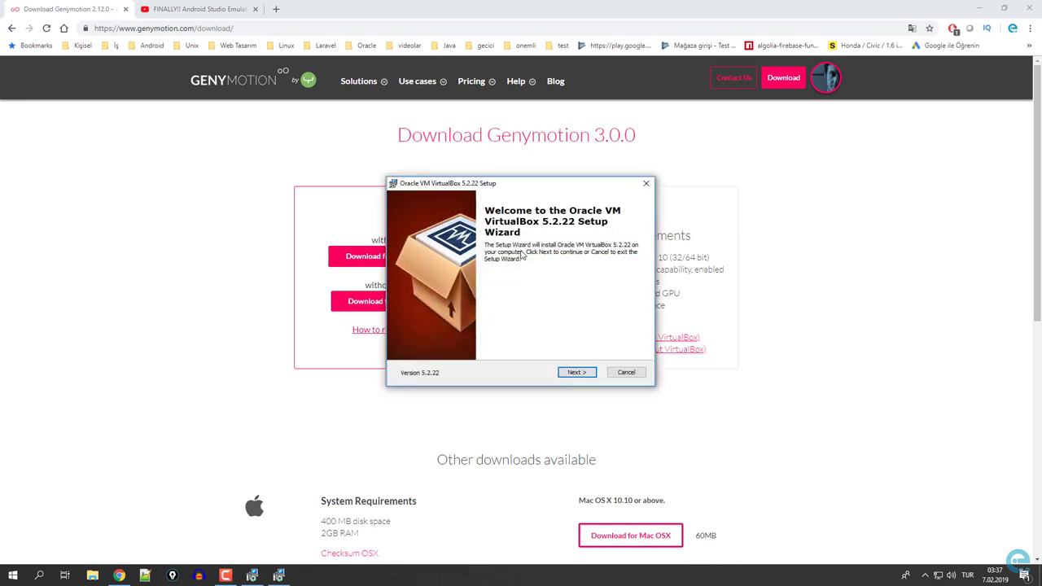
Install VirtualBox 5.2.22 with default features and the Oracle USB driver, then finish both wizards.
{"action": "left_click", "coordinate": [577, 372]}
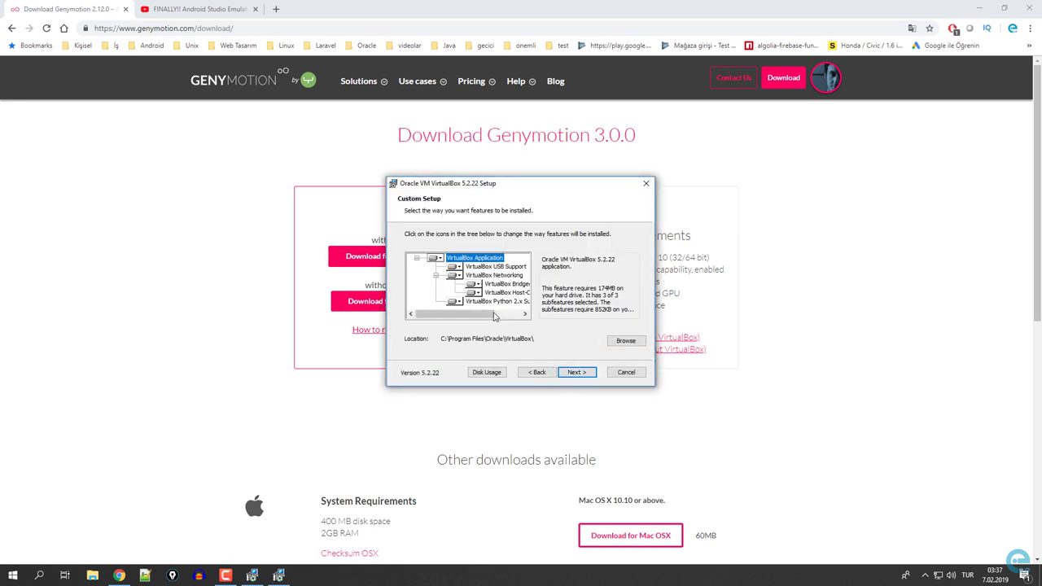
{"action": "left_click", "coordinate": [583, 375]}
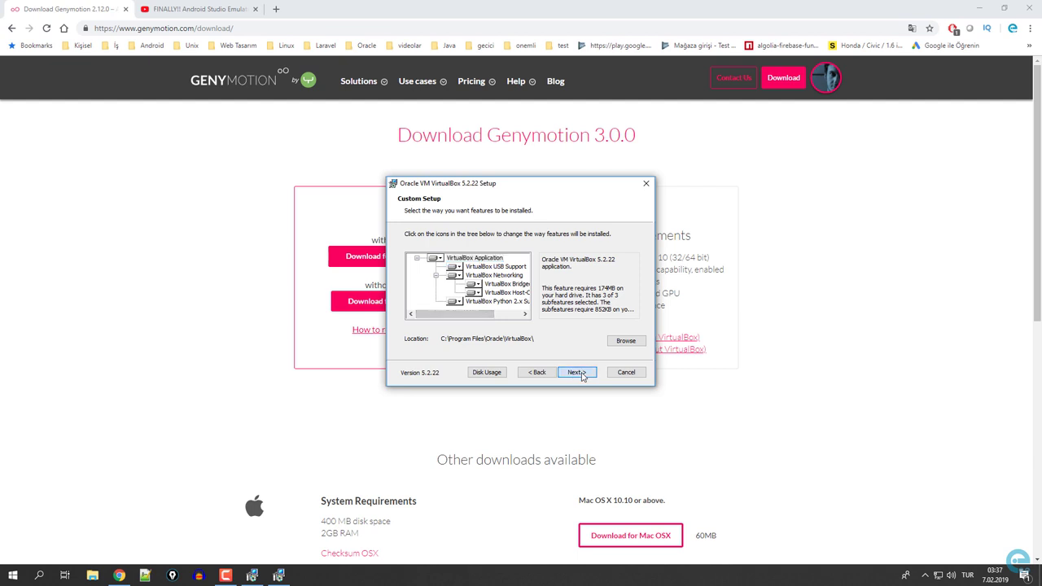
{"action": "left_click", "coordinate": [580, 373]}
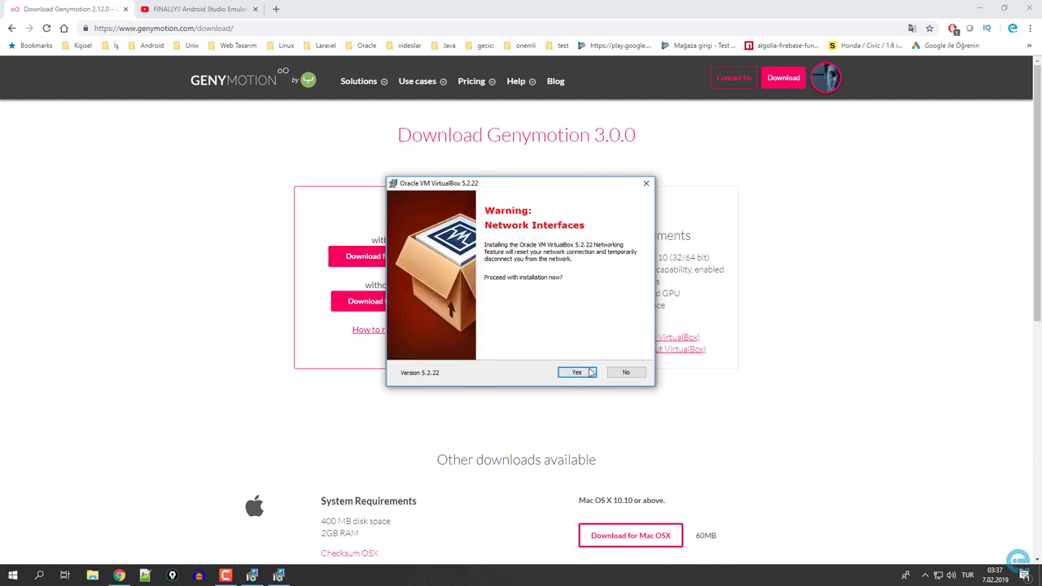
{"action": "left_click", "coordinate": [591, 372]}
{"action": "left_click", "coordinate": [591, 372]}
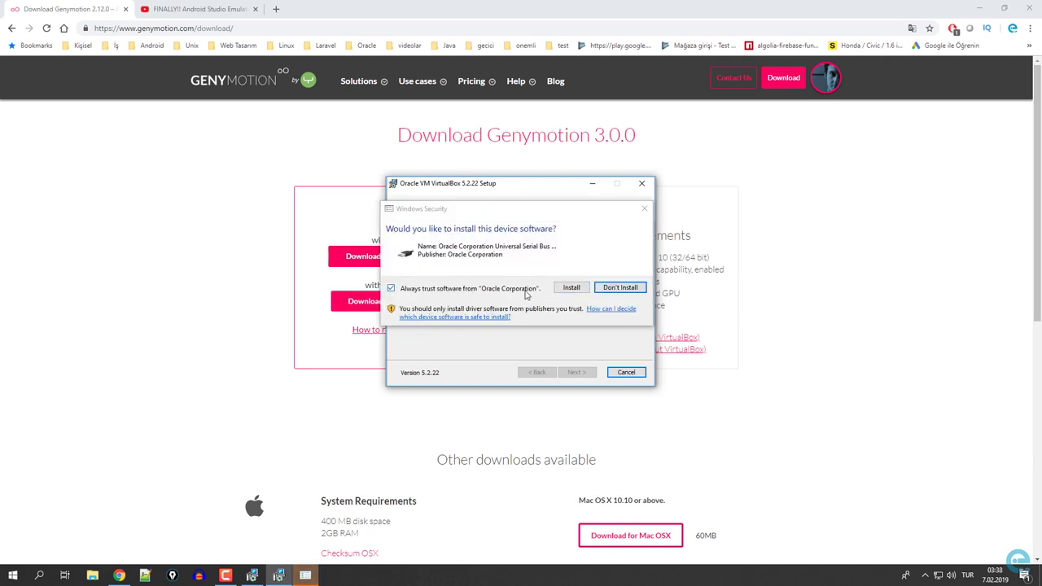
{"action": "left_click", "coordinate": [572, 287]}
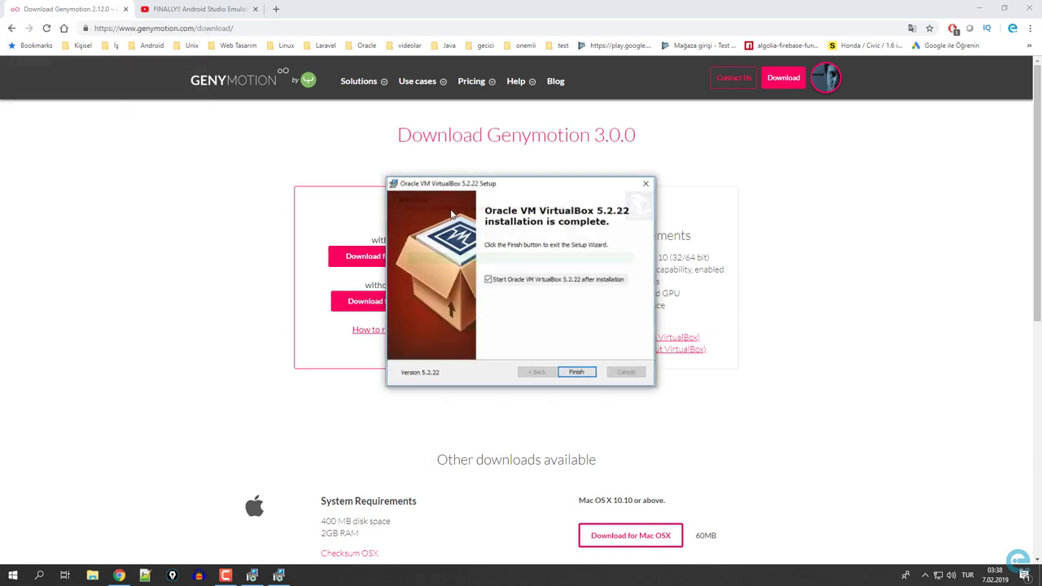
{"action": "left_click", "coordinate": [576, 372]}
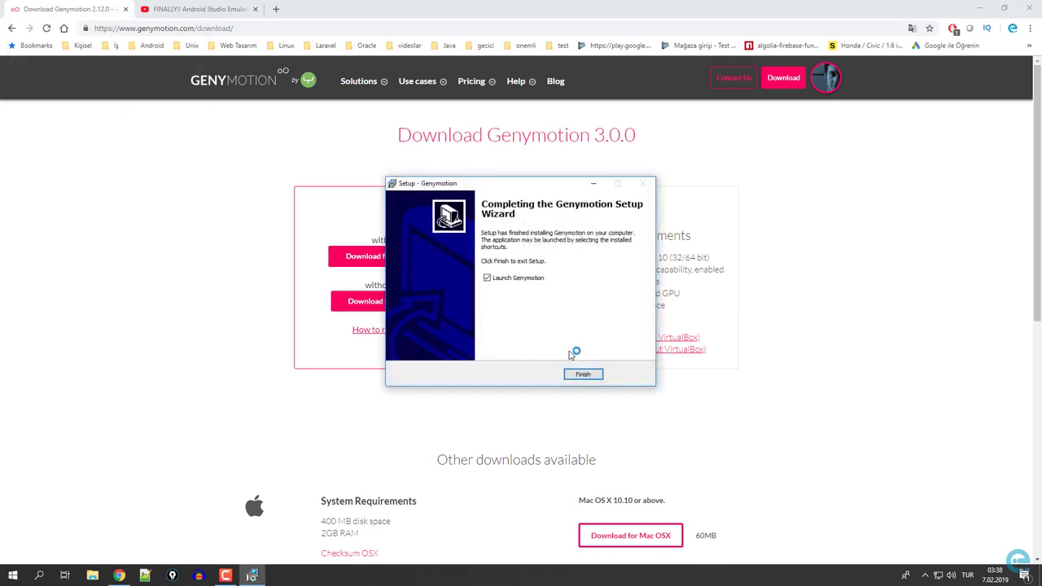
{"action": "left_click", "coordinate": [585, 372]}
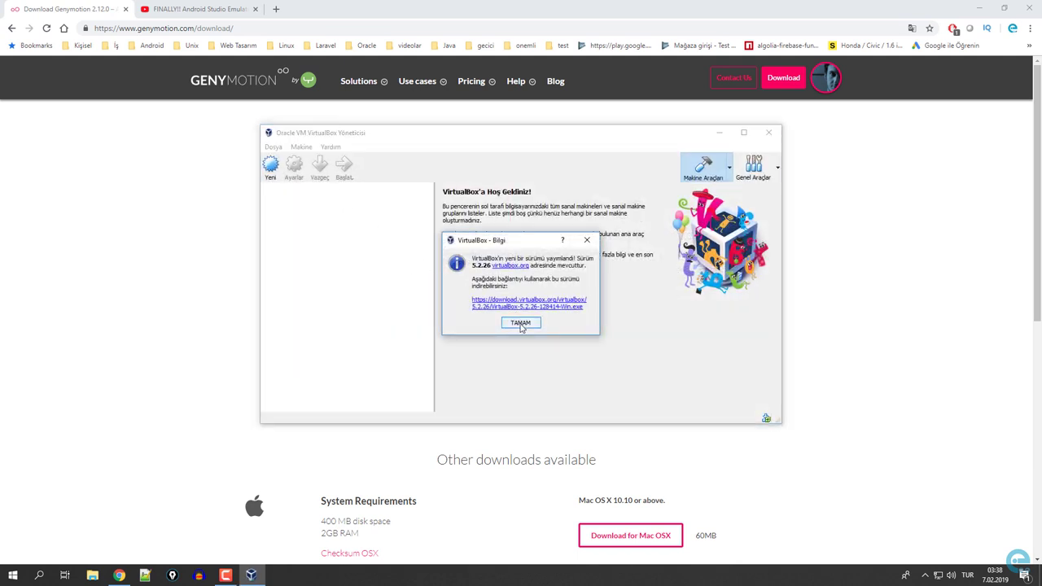
Dismiss the VirtualBox update notice, minimise VirtualBox, and sign in with the Genymotion account username and password.
{"action": "left_click", "coordinate": [521, 324]}
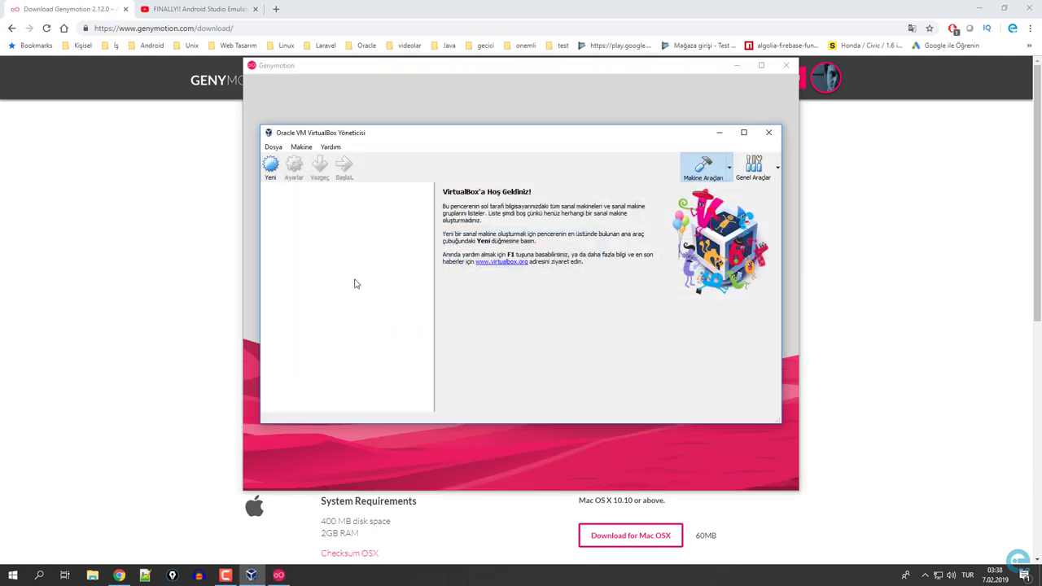
{"action": "left_click", "coordinate": [719, 132]}
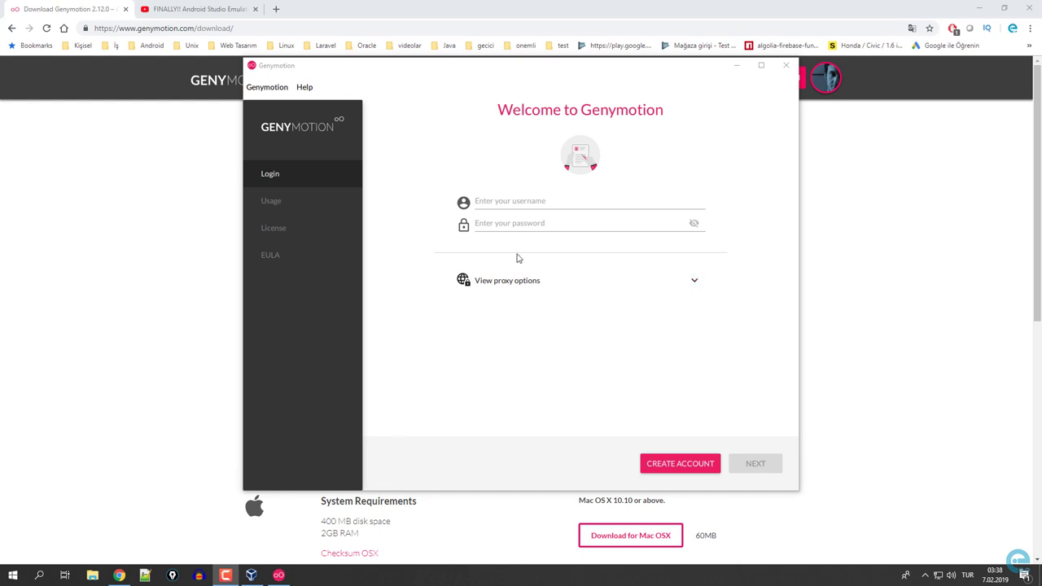
{"action": "left_click", "coordinate": [502, 207]}
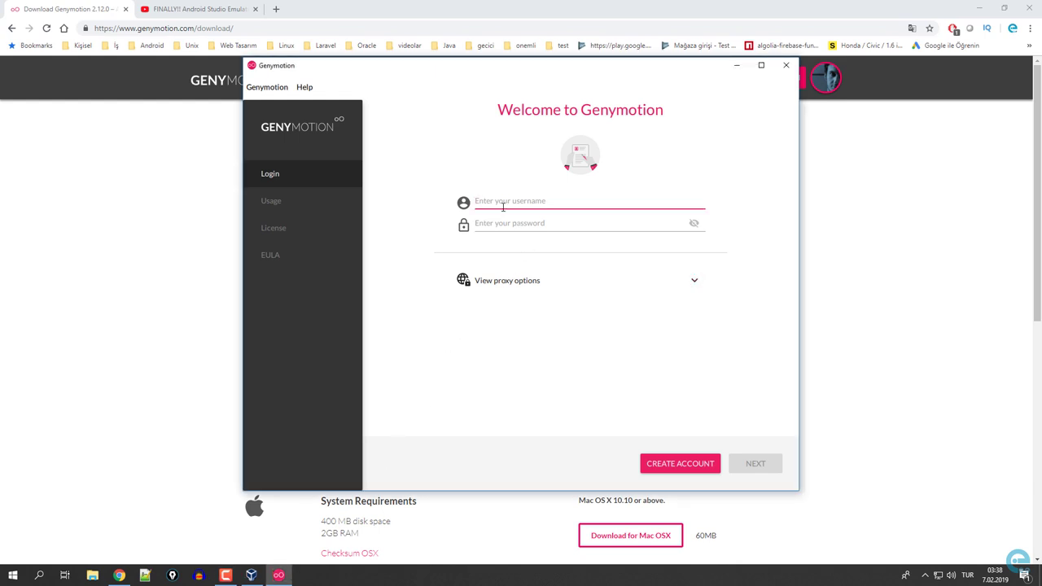
{"action": "key", "text": "Tab"}
{"action": "type", "text": "e"}
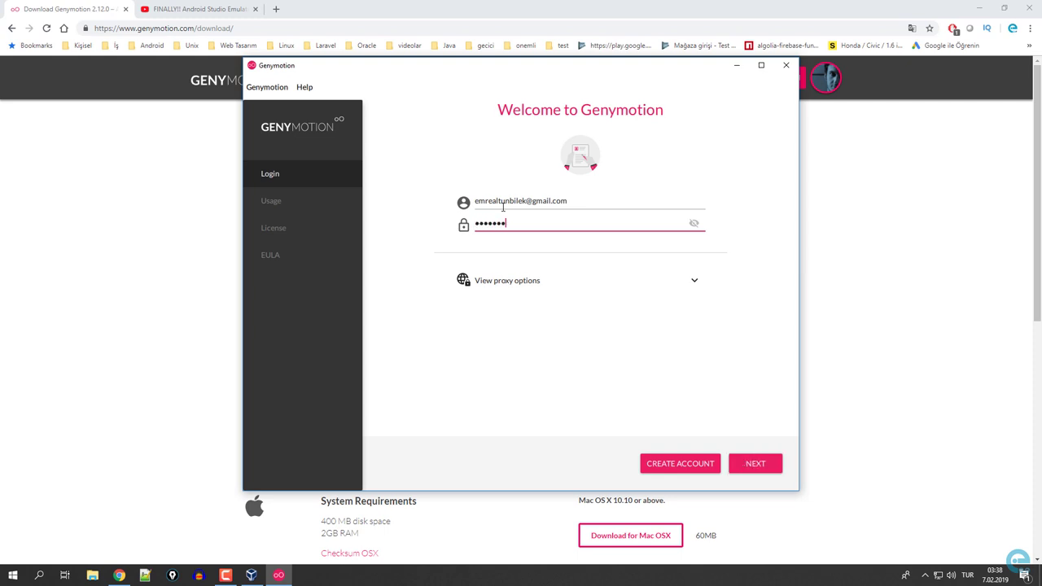
{"action": "left_click", "coordinate": [762, 461]}
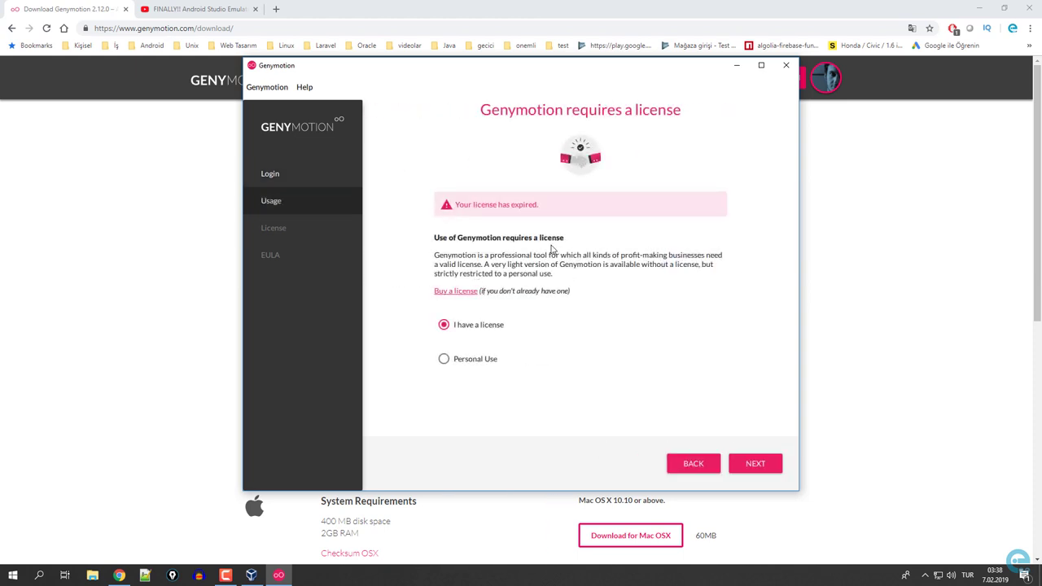
Choose Personal Use and accept the Genymotion end user license agreement.
{"action": "left_click", "coordinate": [479, 360]}
{"action": "left_click", "coordinate": [758, 464]}
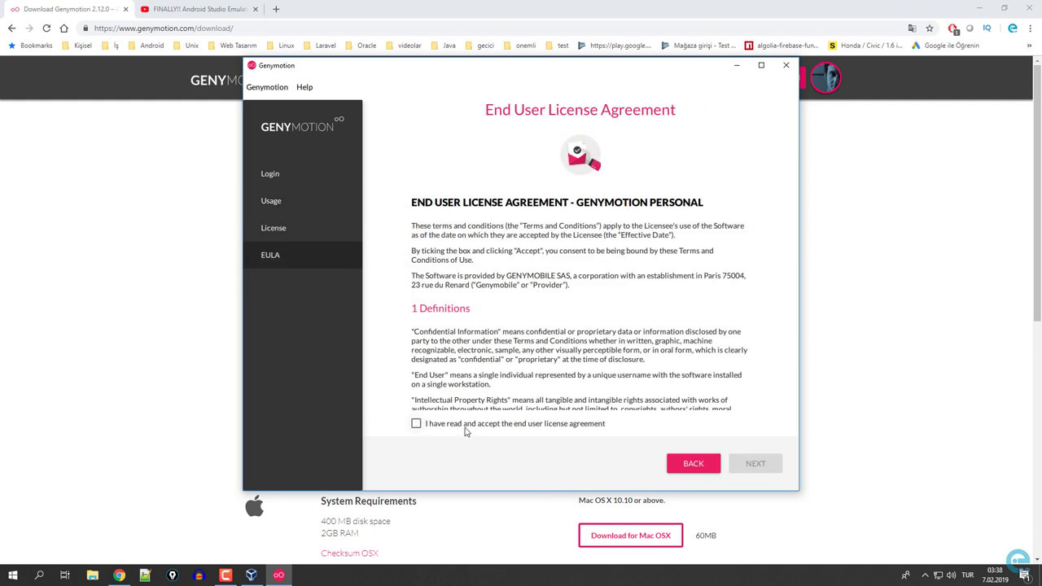
{"action": "left_click", "coordinate": [466, 426]}
{"action": "left_click", "coordinate": [757, 465]}
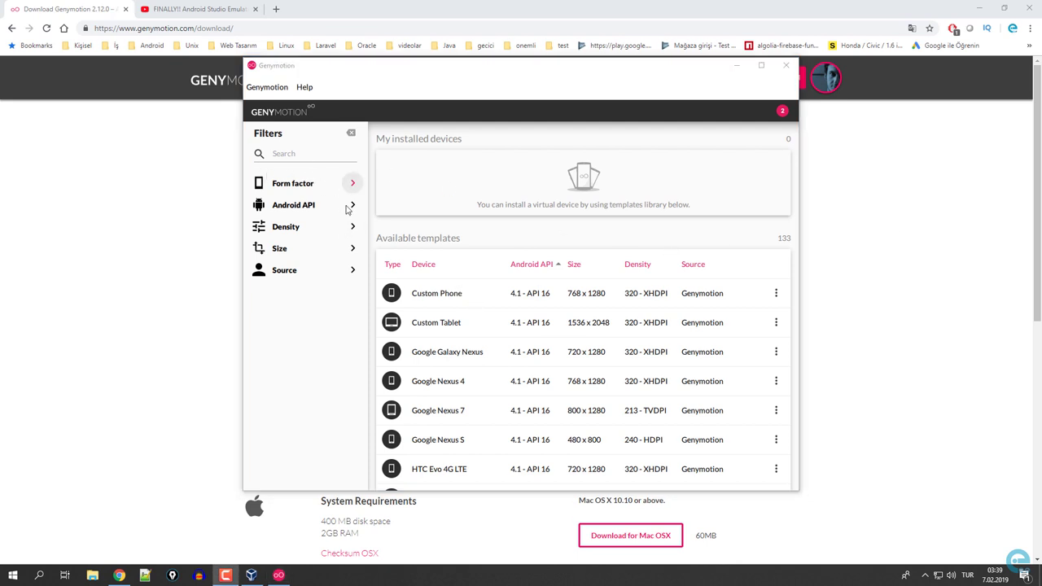
Filter the available templates to phones running Android 9.0 - API 28.
{"action": "left_click", "coordinate": [316, 184]}
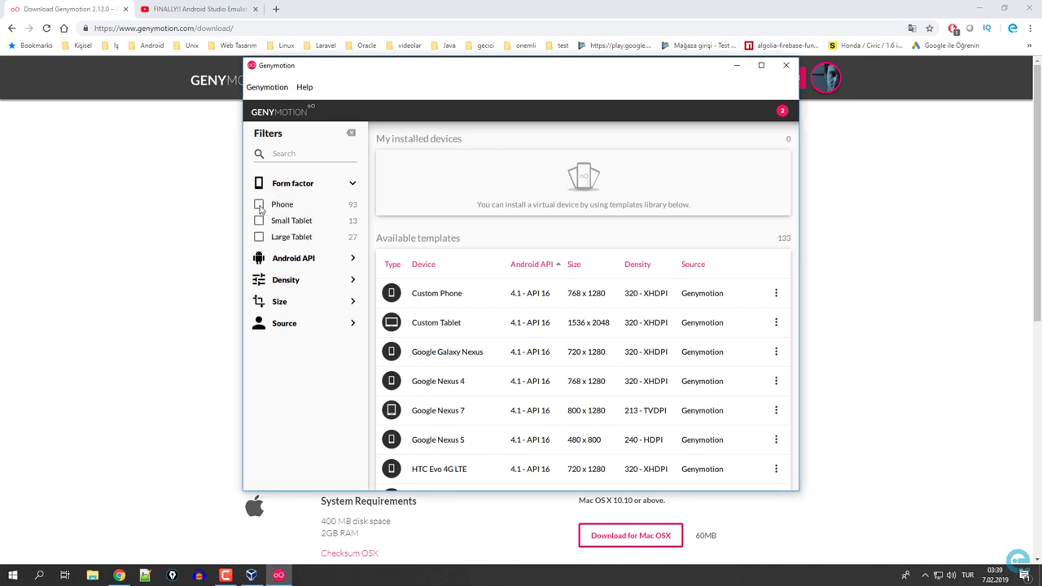
{"action": "left_click", "coordinate": [259, 206]}
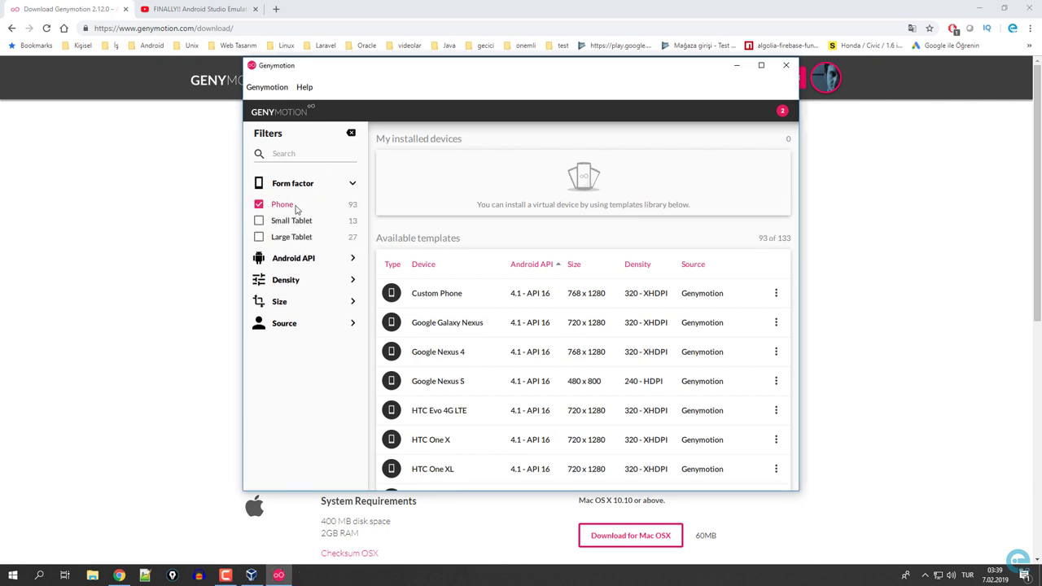
{"action": "left_click", "coordinate": [340, 265]}
{"action": "scroll", "coordinate": [328, 286], "scroll_direction": "down", "scroll_amount": 1}
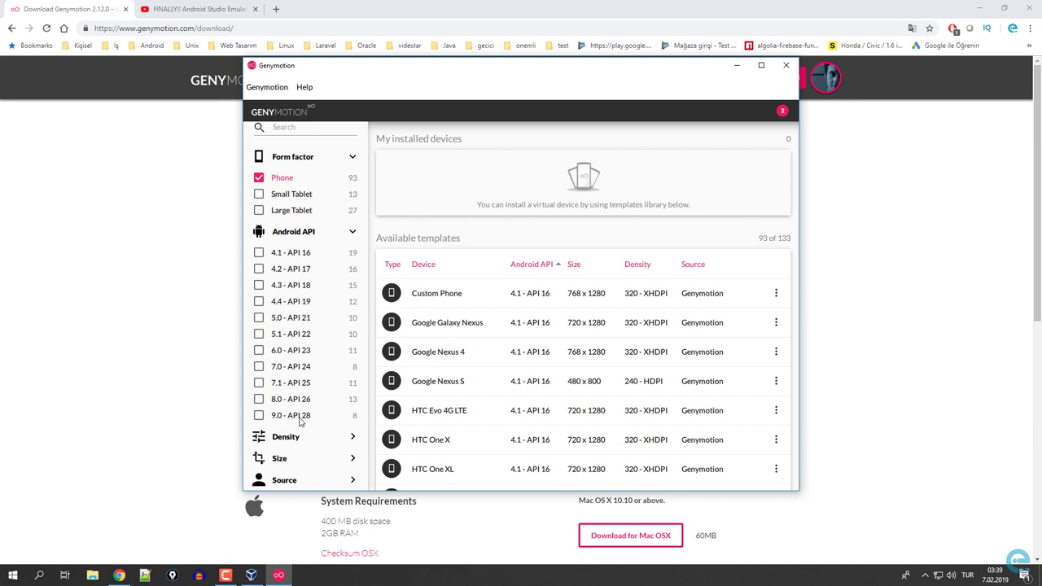
{"action": "left_click", "coordinate": [261, 417]}
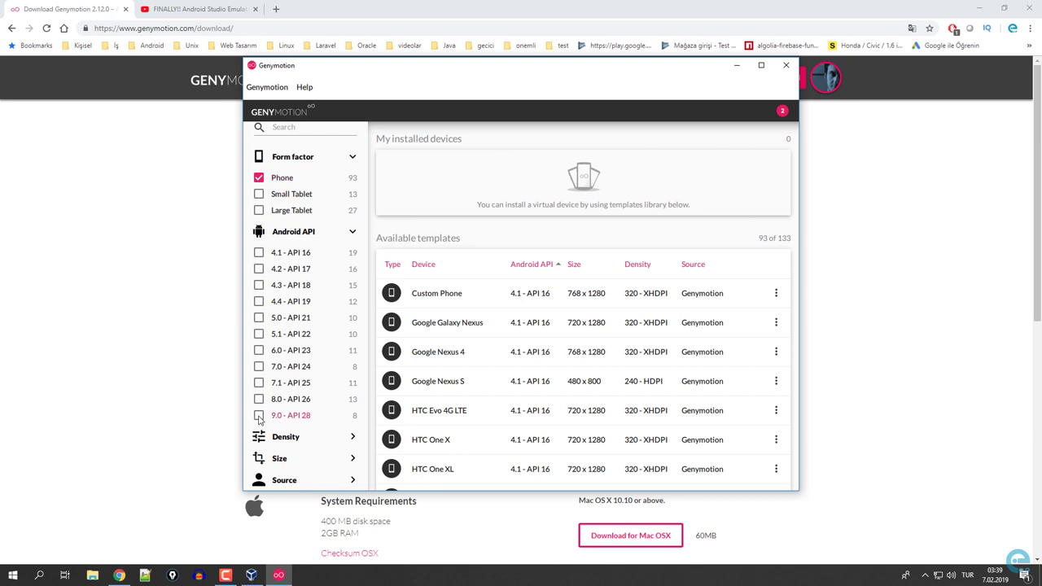
Check the Density and Size filters, then select the Google Pixel 3 template.
{"action": "left_click", "coordinate": [304, 437]}
{"action": "scroll", "coordinate": [303, 416], "scroll_direction": "down", "scroll_amount": 3}
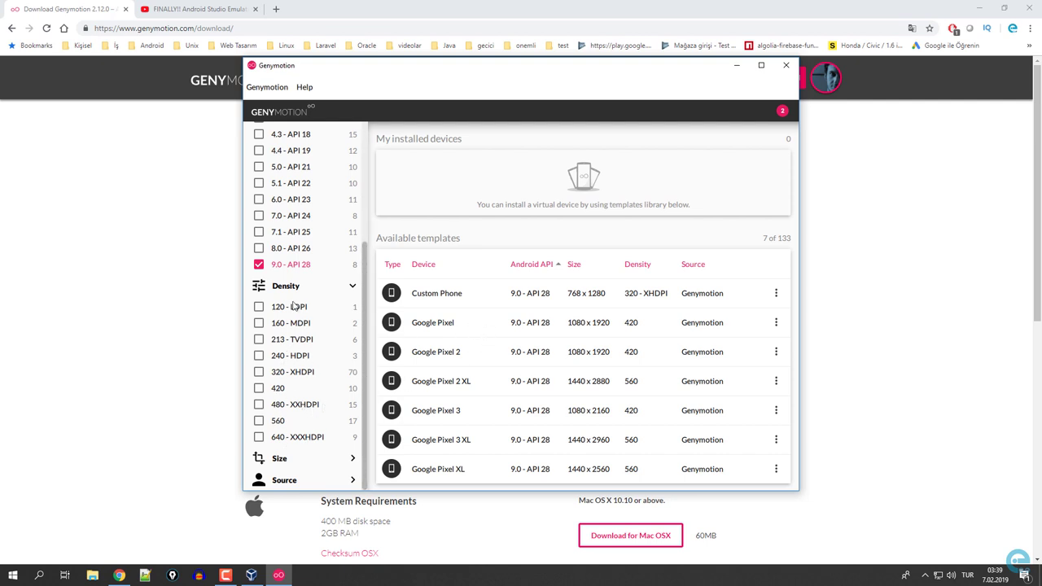
{"action": "scroll", "coordinate": [495, 327], "scroll_direction": "down", "scroll_amount": 1}
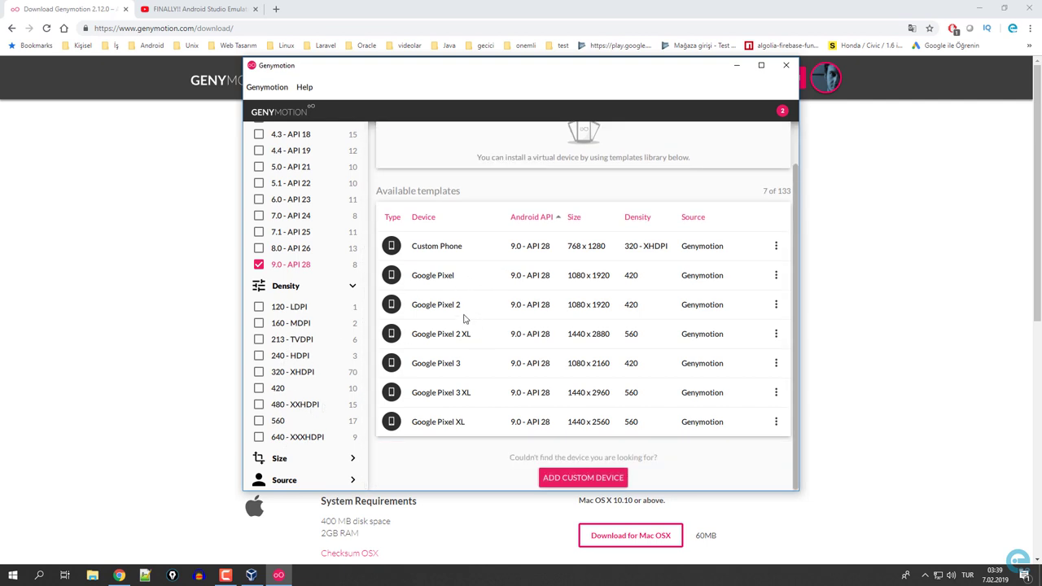
{"action": "left_click", "coordinate": [303, 466]}
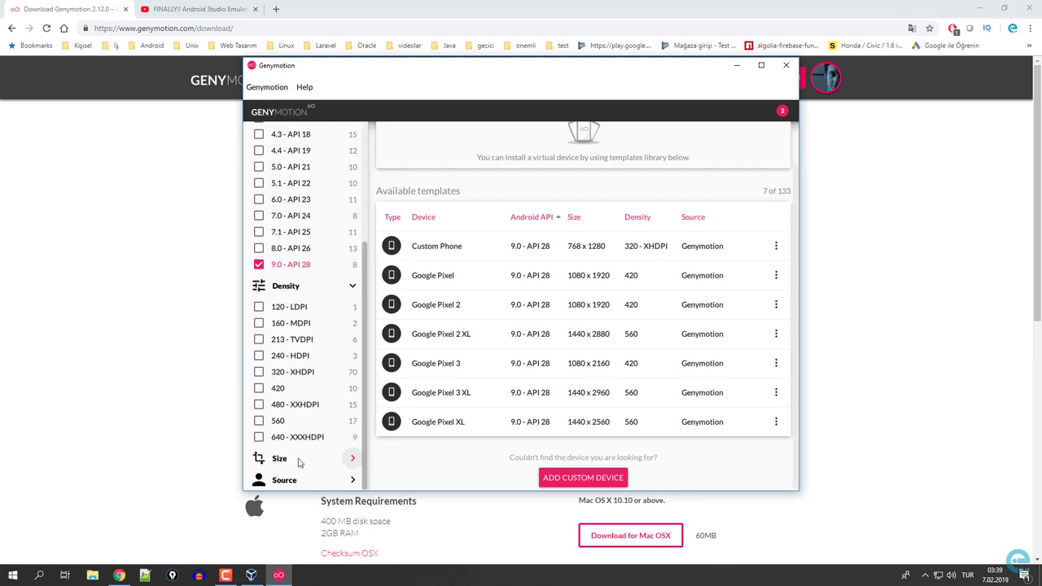
{"action": "scroll", "coordinate": [307, 427], "scroll_direction": "down", "scroll_amount": 4}
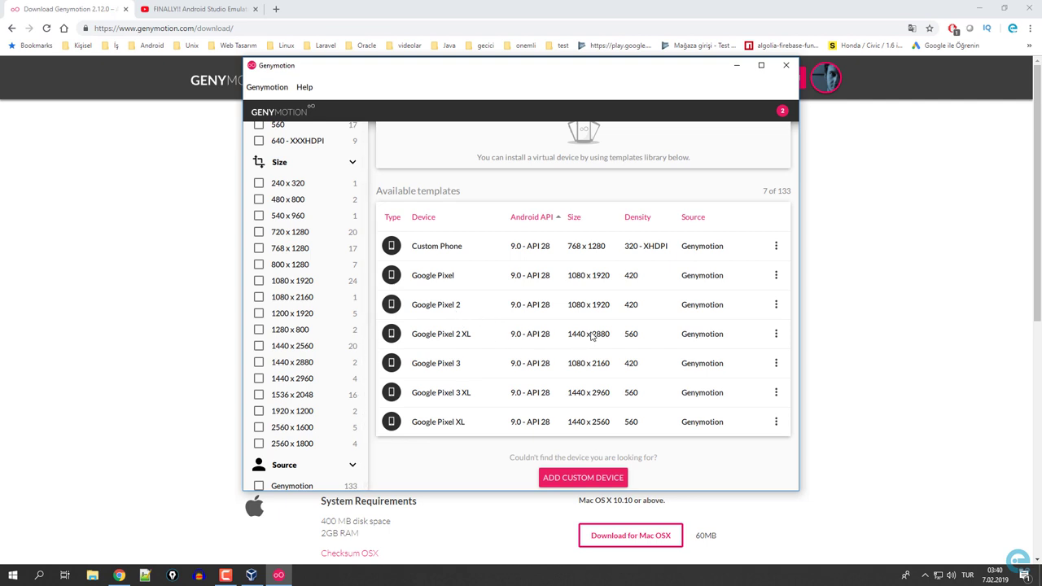
{"action": "left_click", "coordinate": [455, 341]}
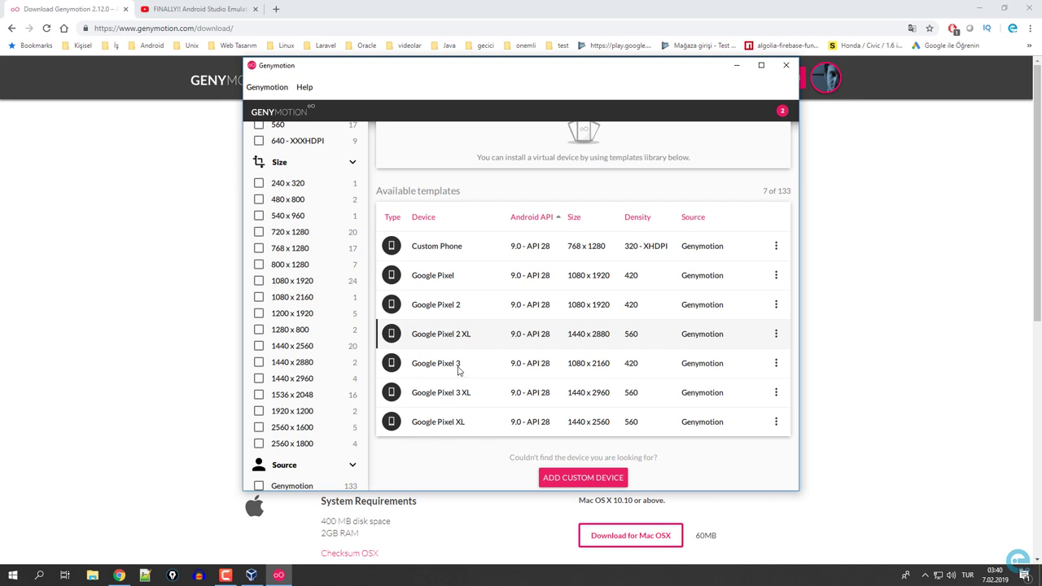
{"action": "left_click", "coordinate": [557, 368]}
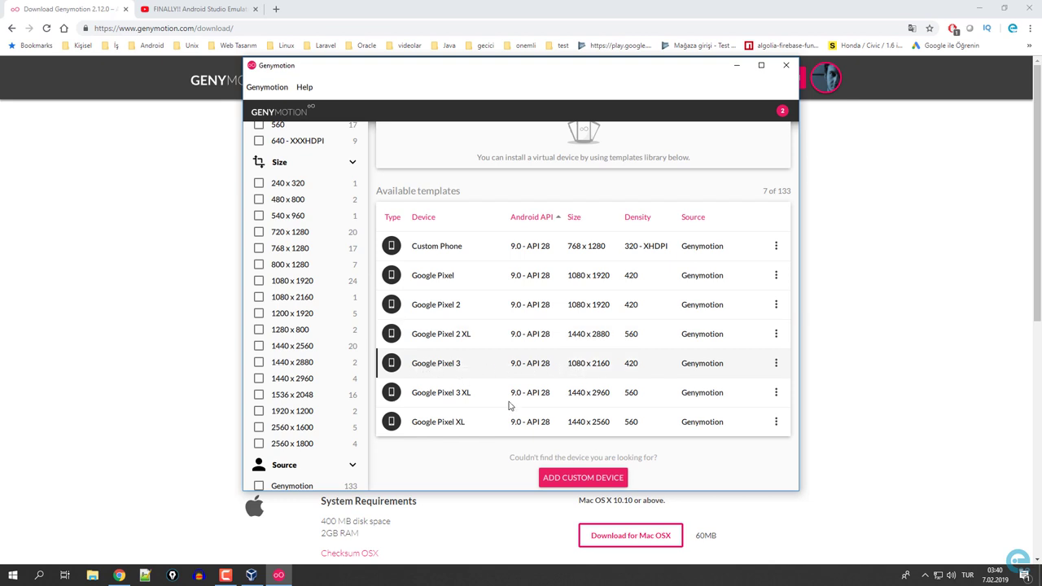
Name the Google Pixel 3 device API28 with 2 processors and 2048 MB memory.
{"action": "double_click", "coordinate": [464, 367]}
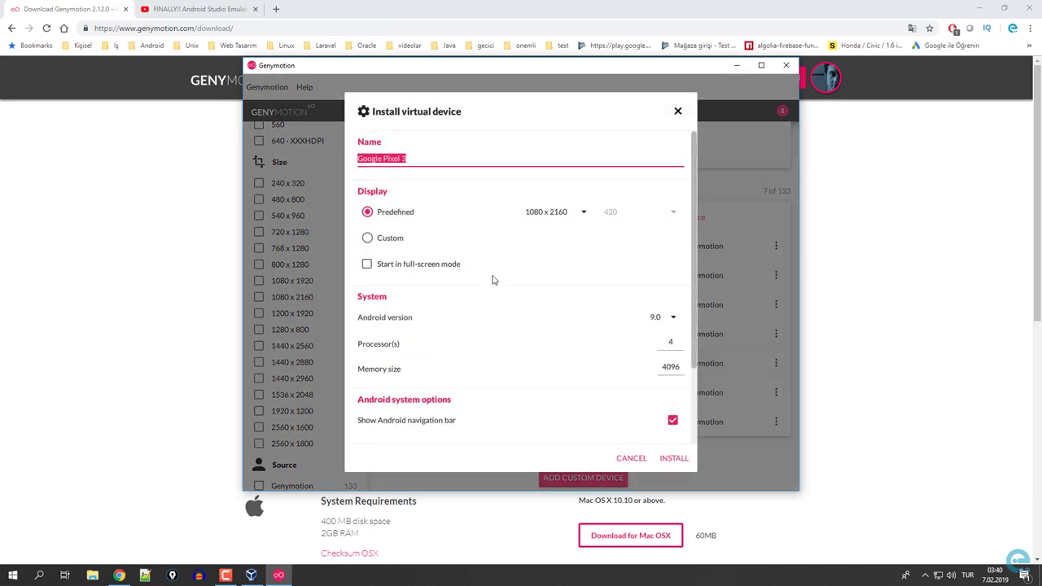
{"action": "type", "text": "API28"}
{"action": "scroll", "coordinate": [691, 353], "scroll_direction": "down", "scroll_amount": 1}
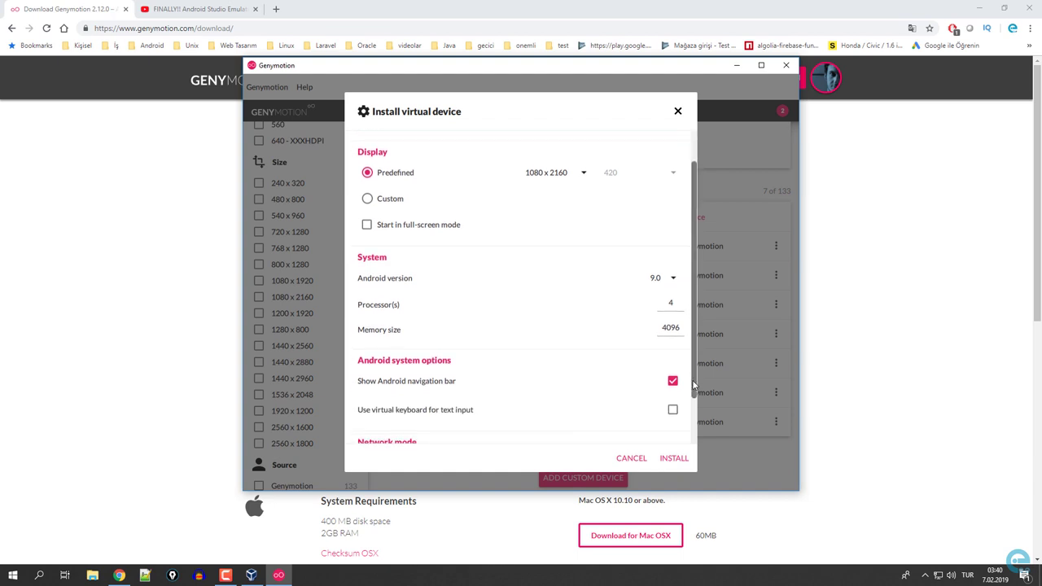
{"action": "left_click", "coordinate": [676, 298]}
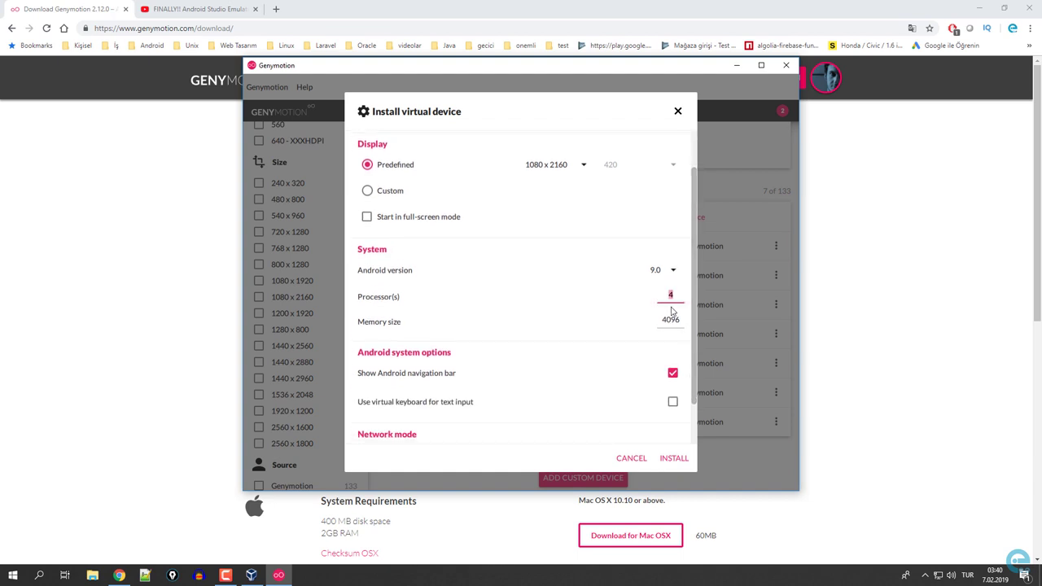
{"action": "type", "text": "2"}
{"action": "left_click", "coordinate": [683, 320]}
{"action": "type", "text": "2048"}
{"action": "double_click", "coordinate": [682, 320]}
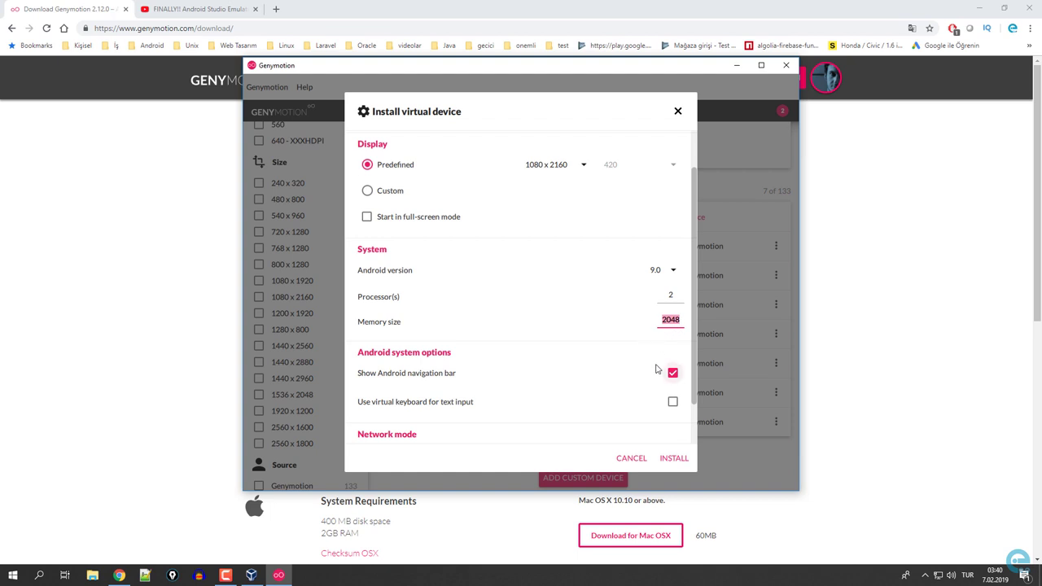
Install the API28 device and bring VirtualBox Manager to the front.
{"action": "scroll", "coordinate": [633, 356], "scroll_direction": "down", "scroll_amount": 1}
{"action": "scroll", "coordinate": [627, 356], "scroll_direction": "up", "scroll_amount": 2}
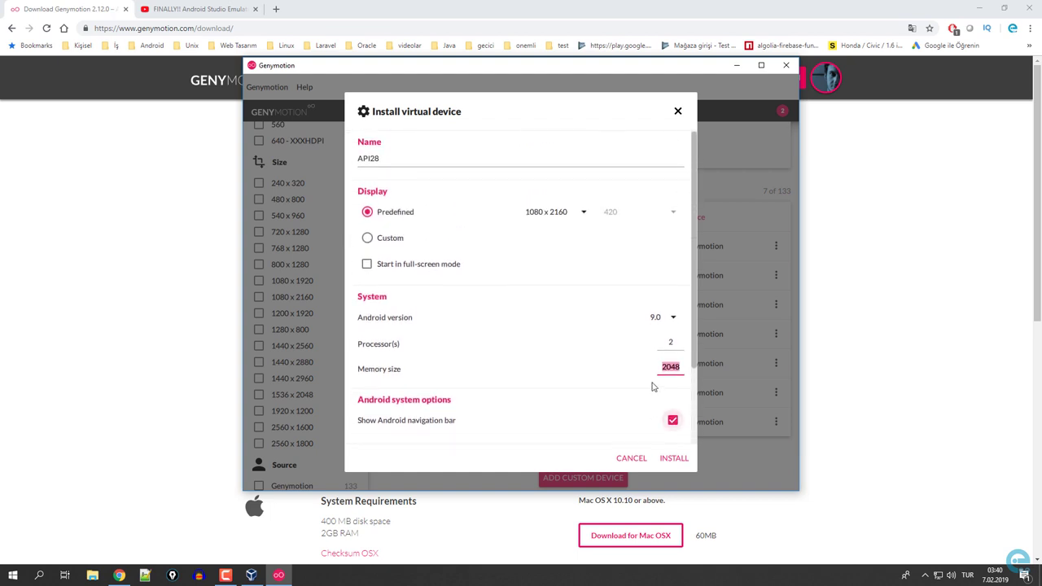
{"action": "scroll", "coordinate": [639, 382], "scroll_direction": "down", "scroll_amount": 2}
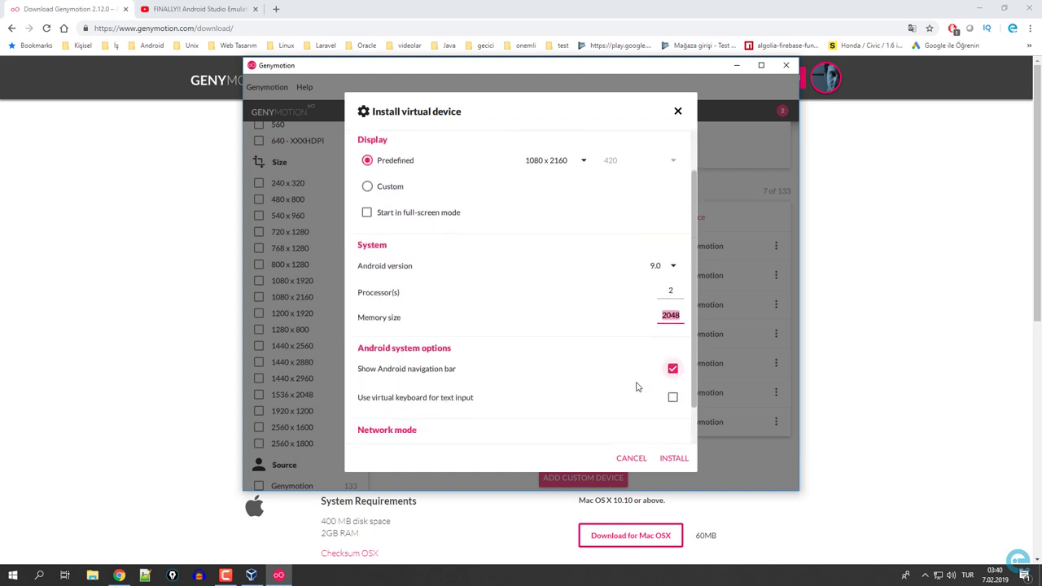
{"action": "left_click", "coordinate": [674, 459]}
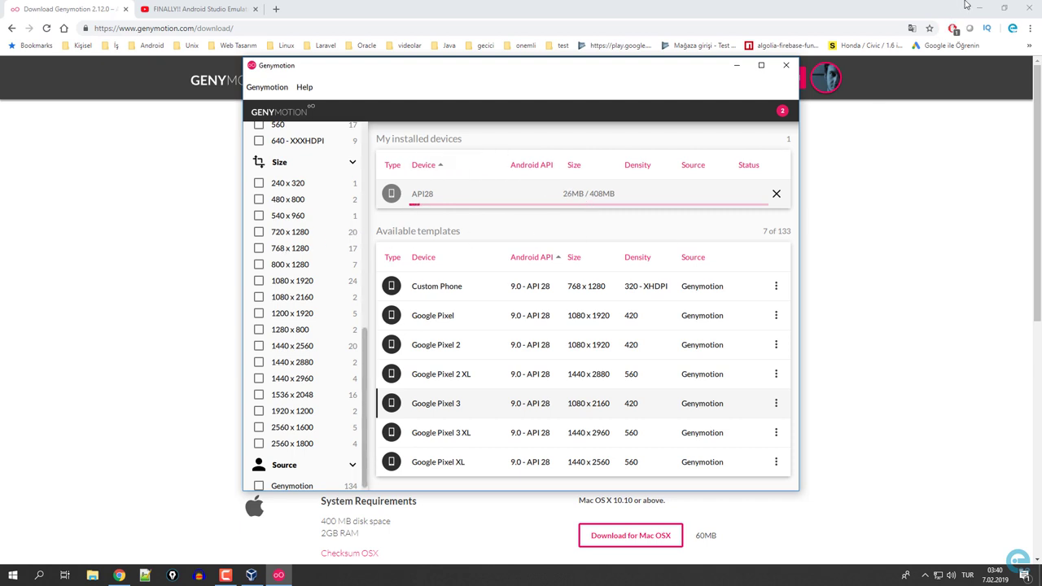
{"action": "left_click", "coordinate": [252, 575]}
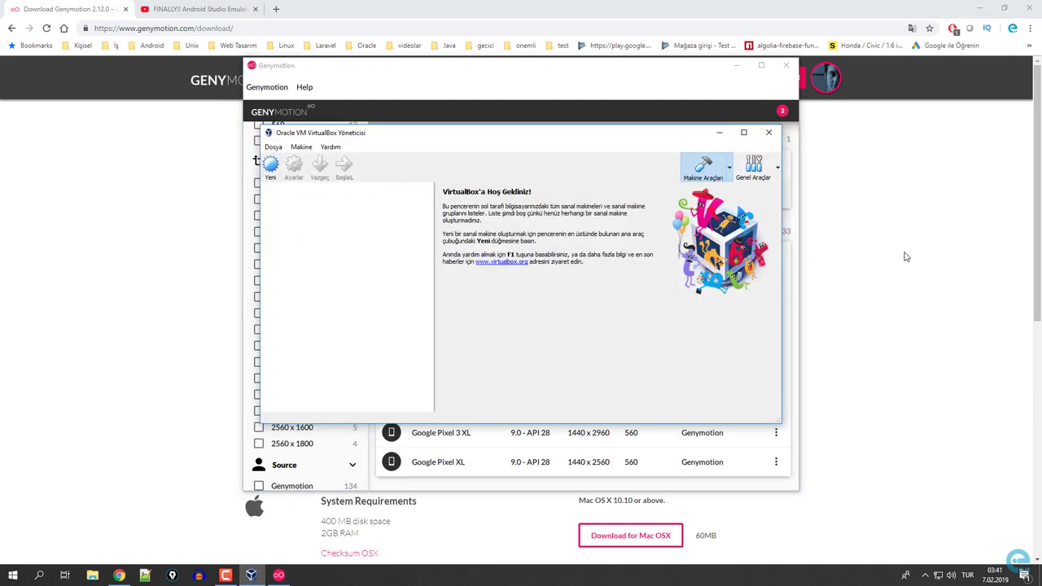
Start the API28 virtual device from its options menu in Genymotion.
{"action": "left_click", "coordinate": [870, 240]}
{"action": "left_click", "coordinate": [281, 575]}
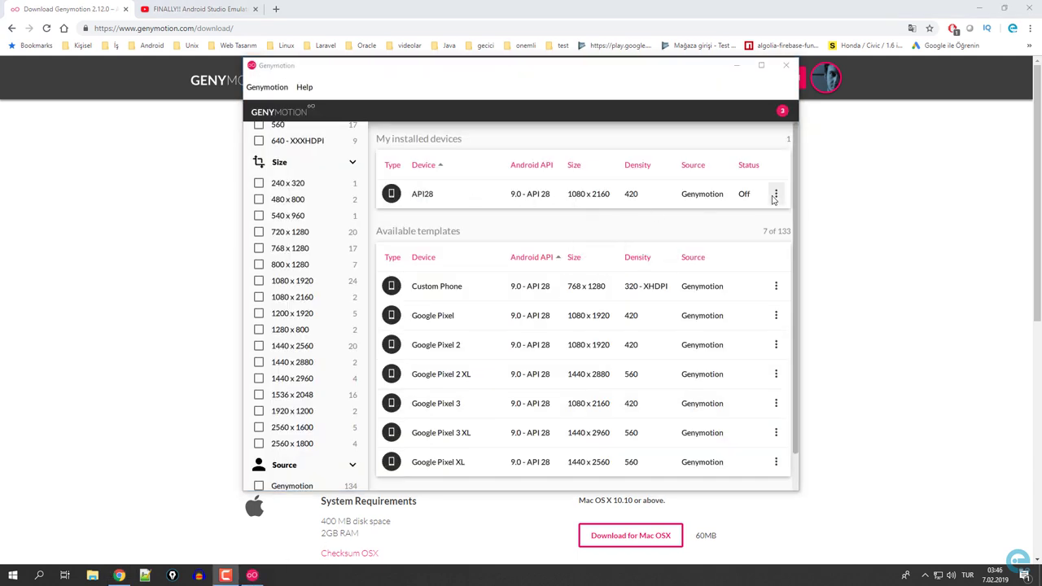
{"action": "left_click", "coordinate": [776, 195]}
{"action": "left_click", "coordinate": [693, 217]}
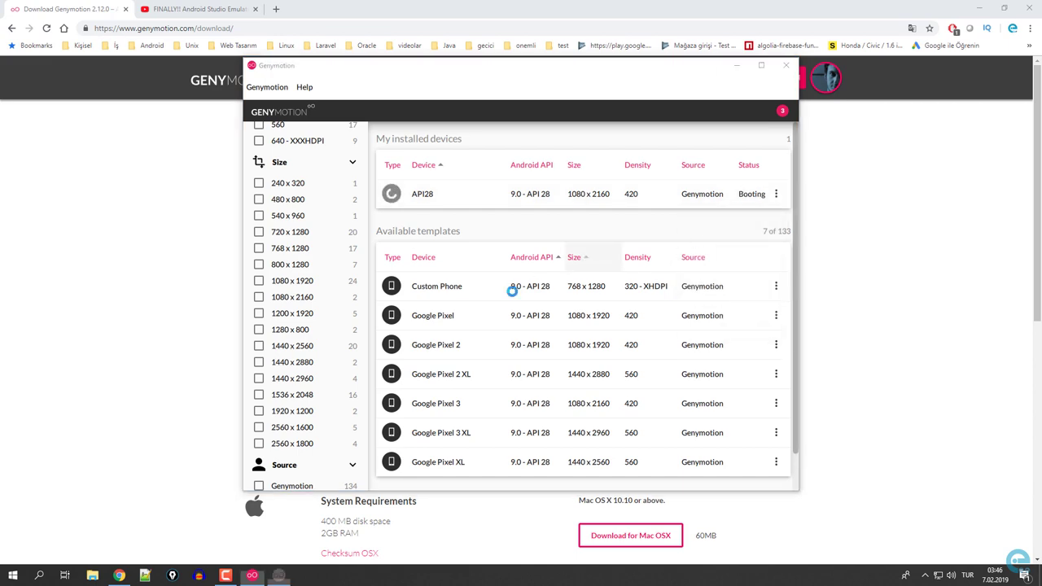
Launch VirtualBox Manager to confirm API28 is running, then return to Genymotion's progress.
{"action": "left_click", "coordinate": [12, 575]}
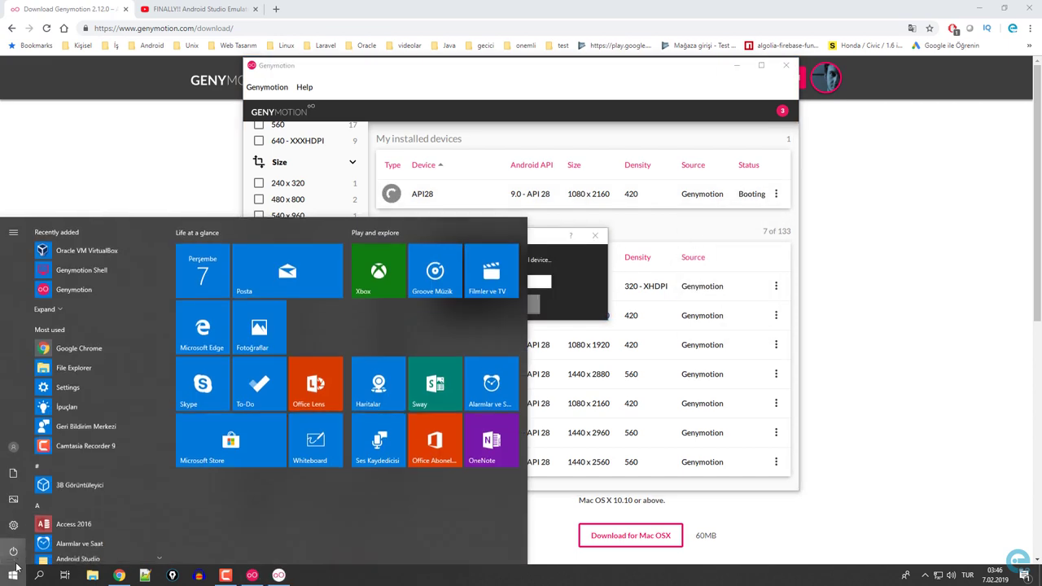
{"action": "type", "text": "o"}
{"action": "left_click", "coordinate": [15, 573]}
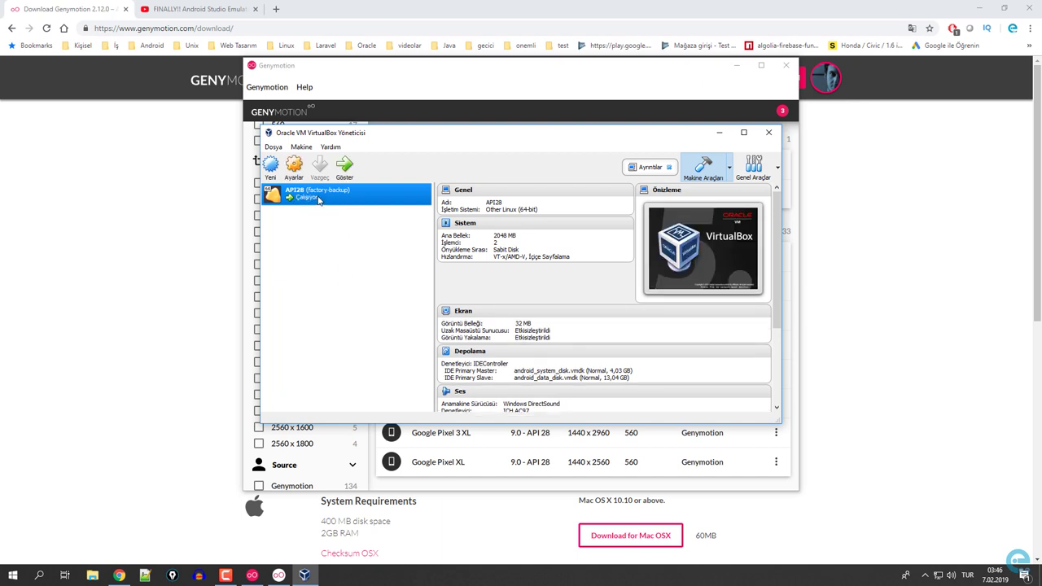
{"action": "left_click", "coordinate": [197, 265]}
{"action": "left_click", "coordinate": [278, 576]}
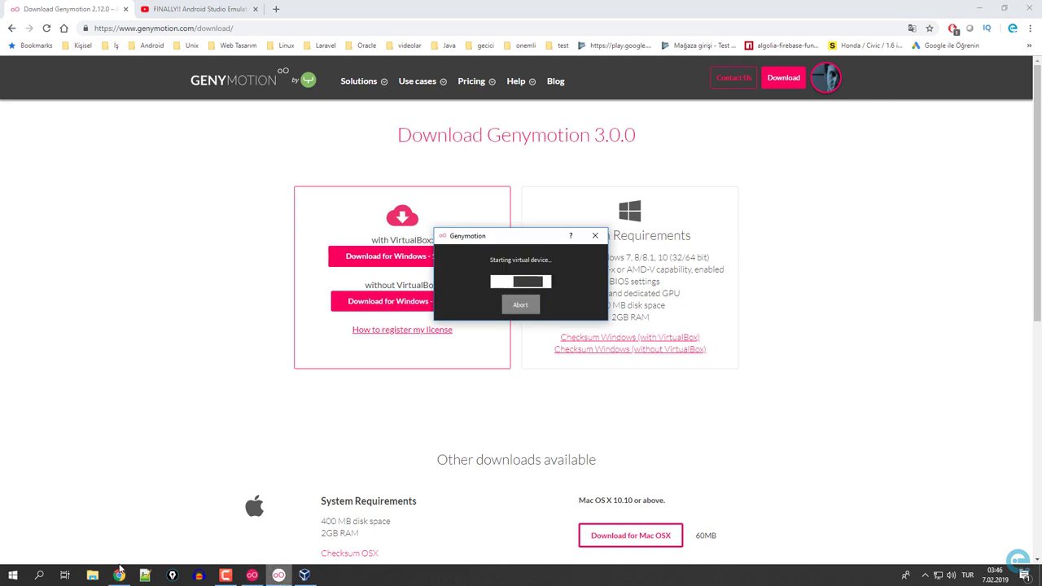
Launch Android Studio from the Start menu search.
{"action": "left_click", "coordinate": [13, 576]}
{"action": "type", "text": "and"}
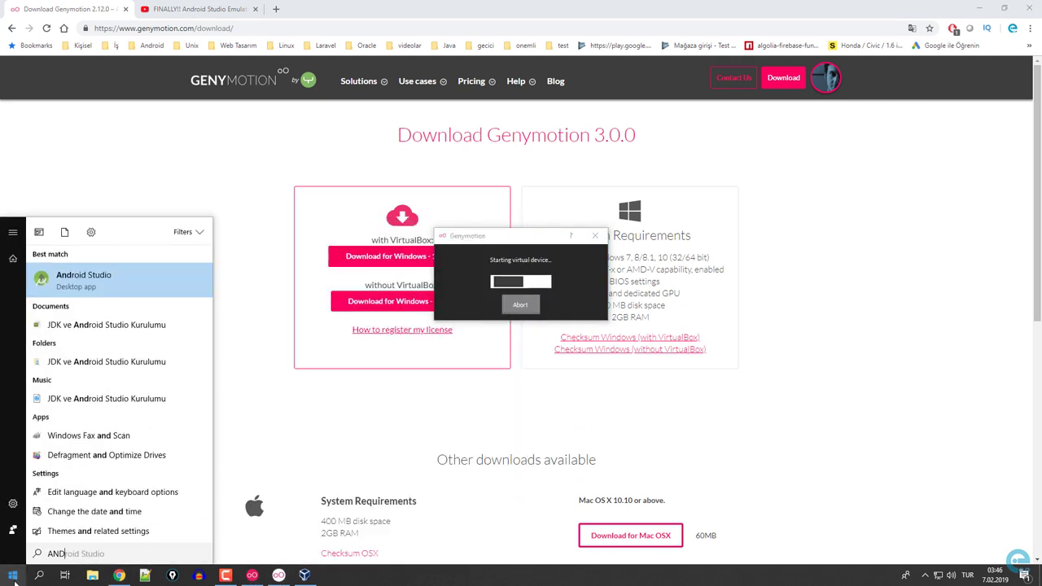
{"action": "key", "text": "Return"}
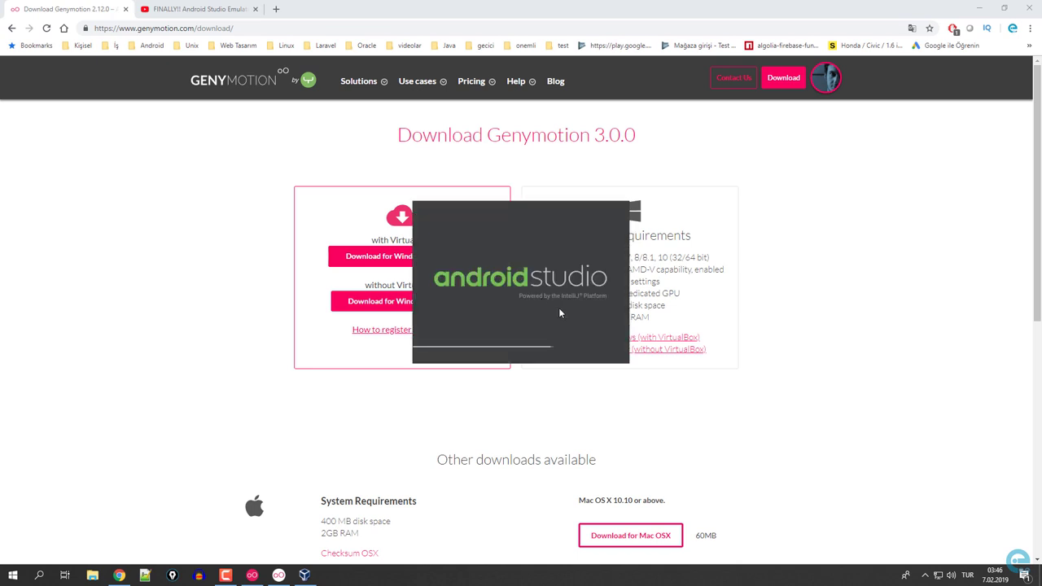
Minimise the browser, the Genymotion main window and VirtualBox Manager.
{"action": "left_click", "coordinate": [980, 9]}
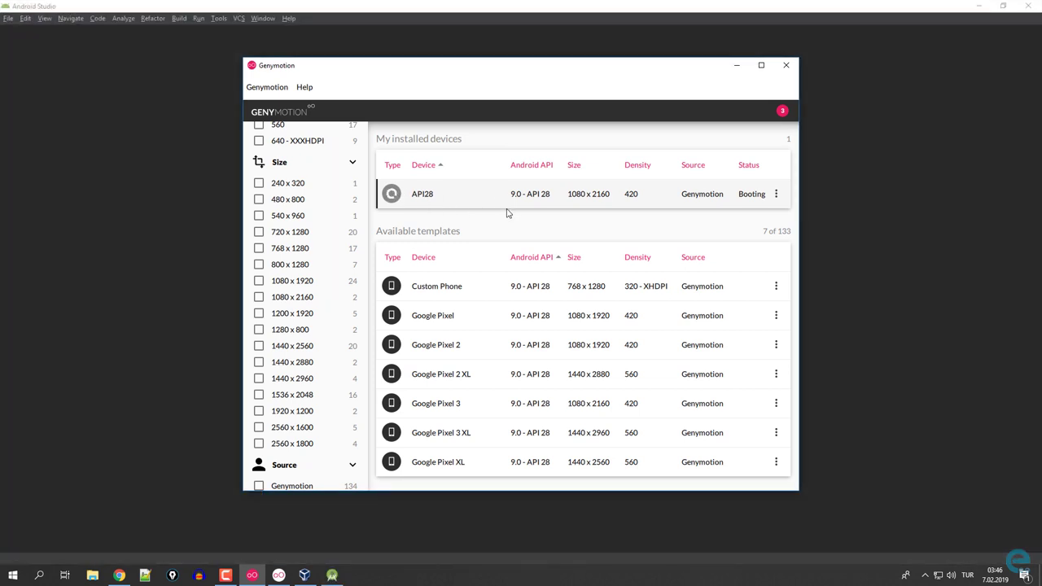
{"action": "left_click", "coordinate": [737, 66]}
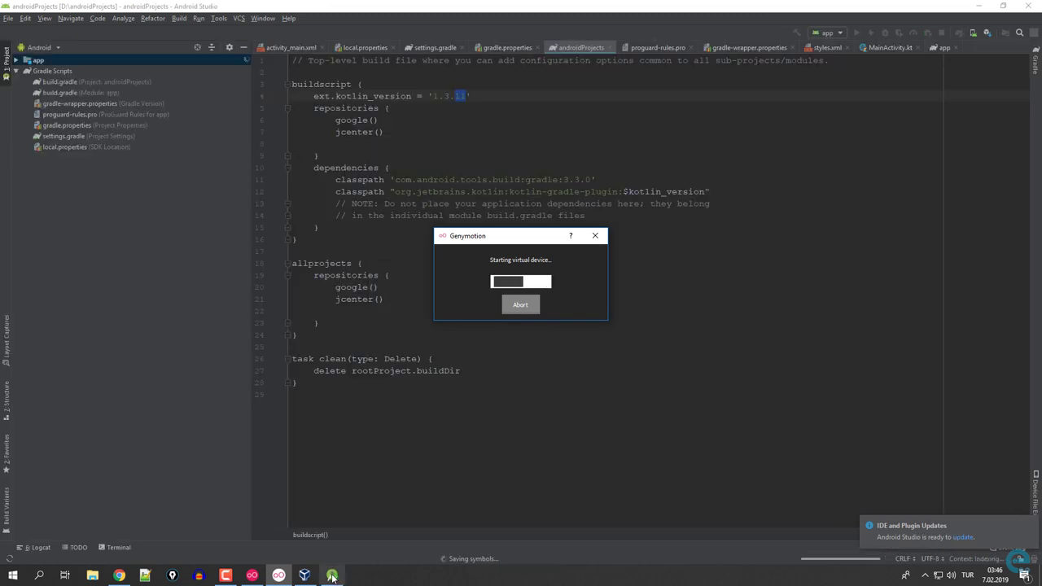
{"action": "left_click", "coordinate": [304, 576]}
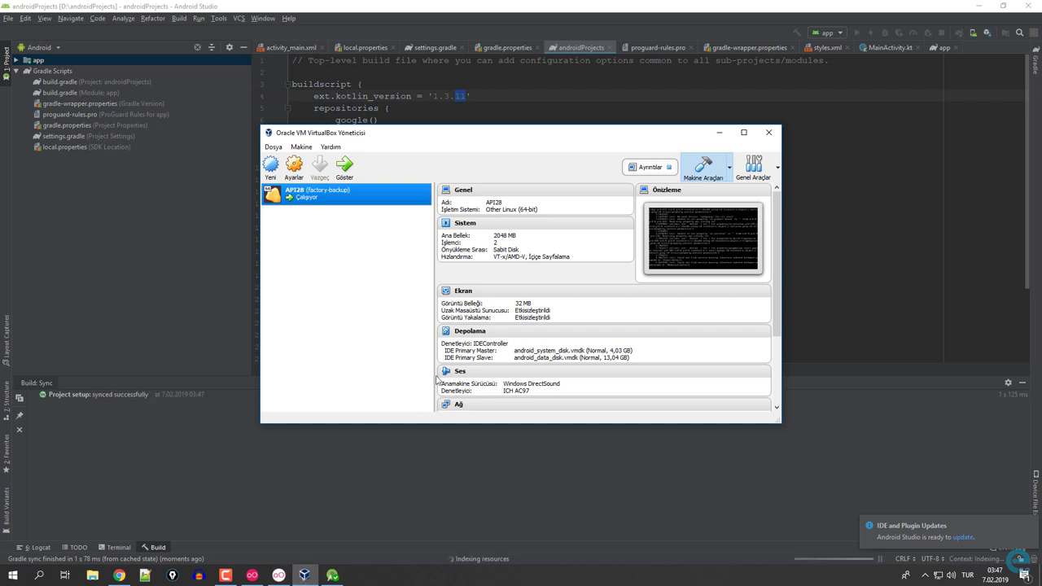
{"action": "left_click", "coordinate": [719, 132]}
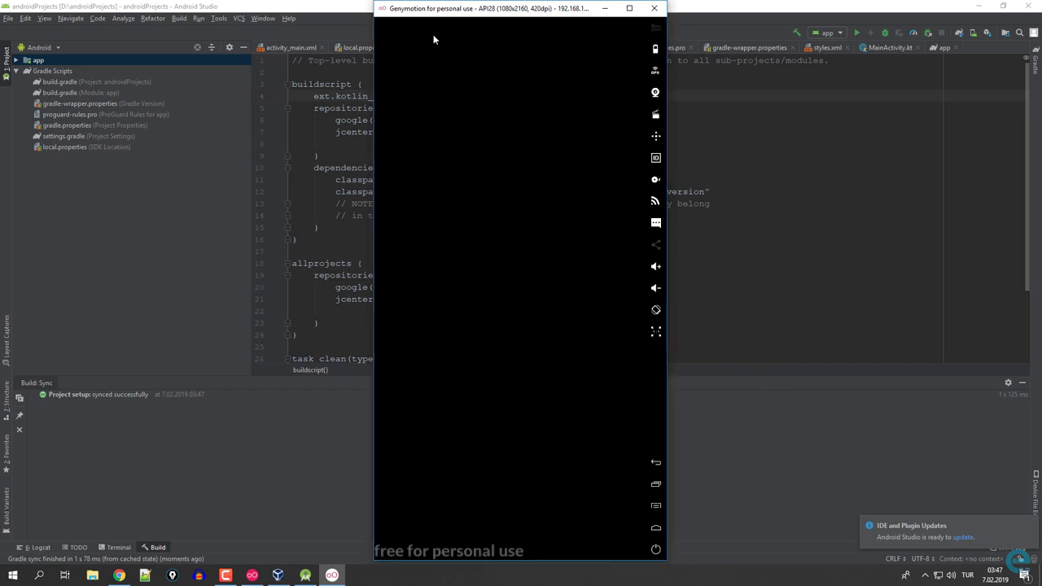
Shrink and shift the API28 emulator window, then back out of Settings to the app list.
{"action": "left_click_drag", "start_coordinate": [376, 2], "coordinate": [400, 84]}
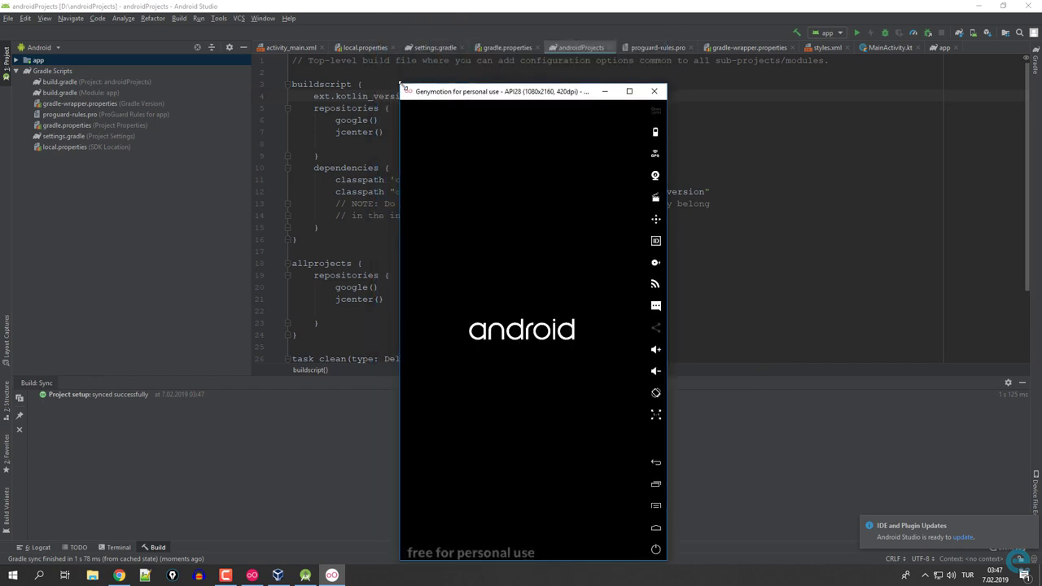
{"action": "left_click_drag", "start_coordinate": [524, 95], "coordinate": [577, 82]}
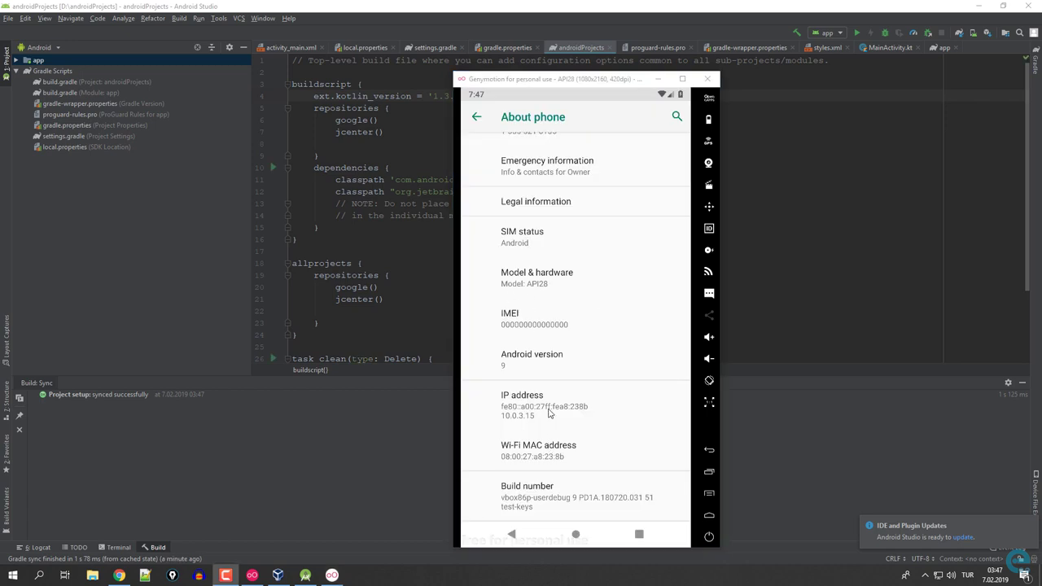
{"action": "left_click", "coordinate": [482, 119]}
{"action": "left_click", "coordinate": [482, 119]}
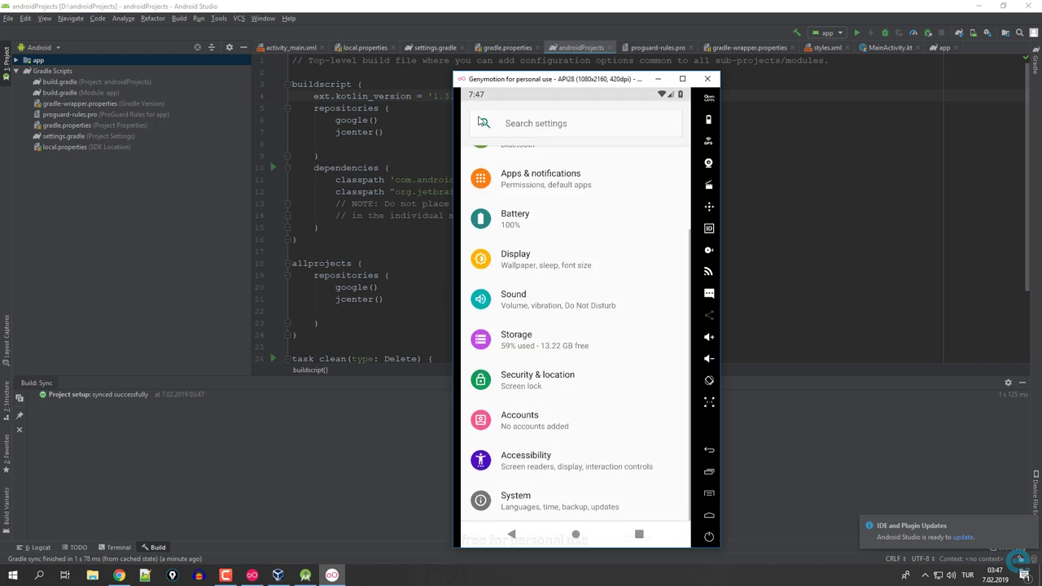
{"action": "left_click", "coordinate": [482, 122]}
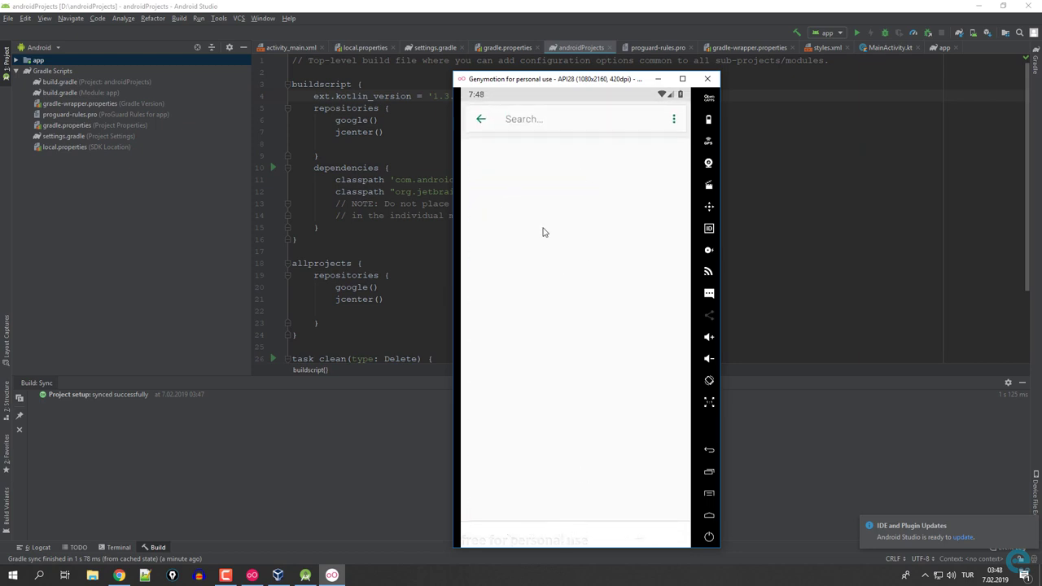
{"action": "left_click", "coordinate": [483, 128]}
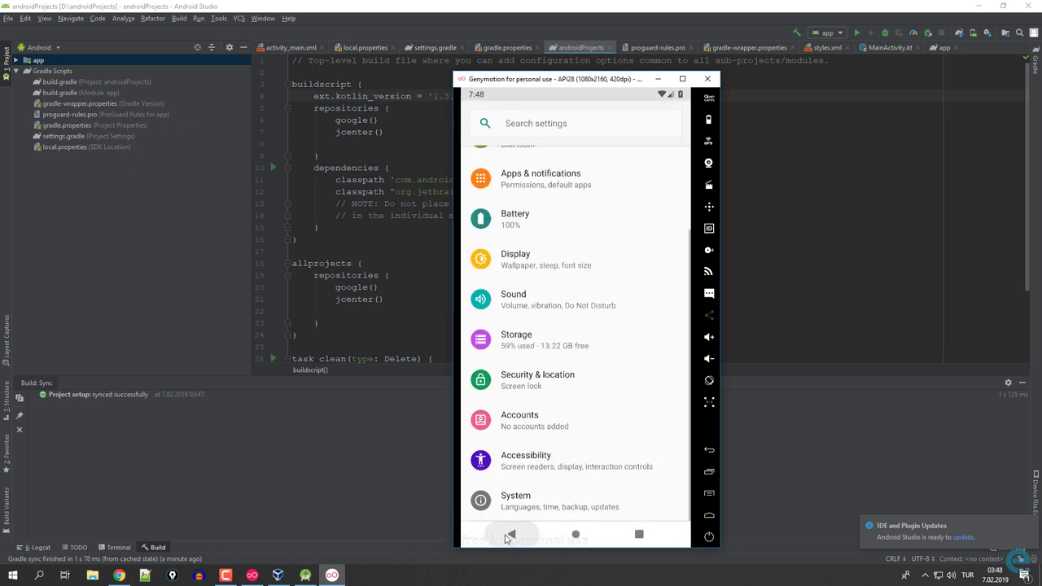
{"action": "left_click", "coordinate": [510, 536]}
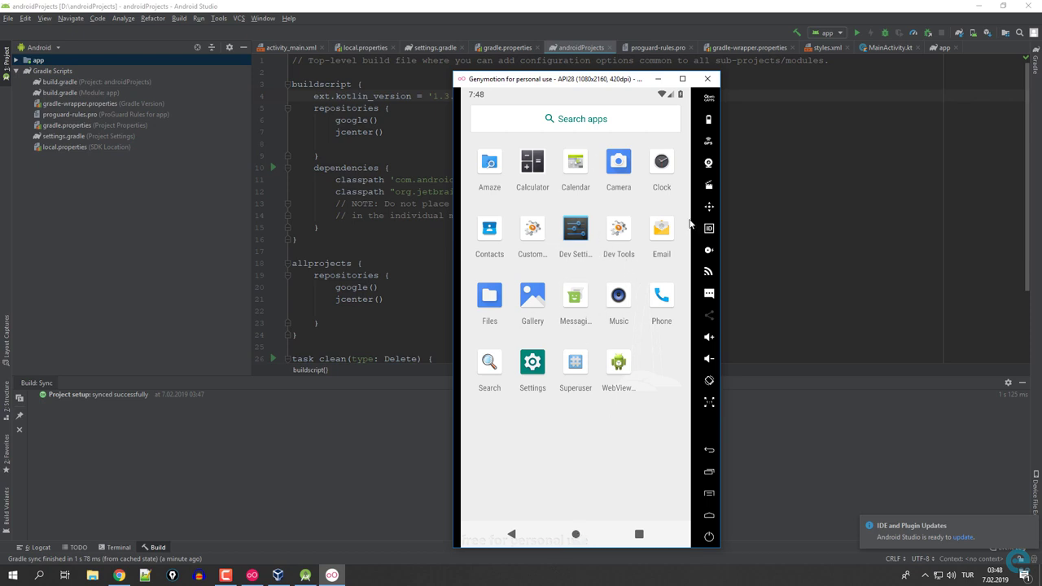
Accept the Open GApps license to install it on API28, then return to Android Studio.
{"action": "left_click", "coordinate": [708, 102]}
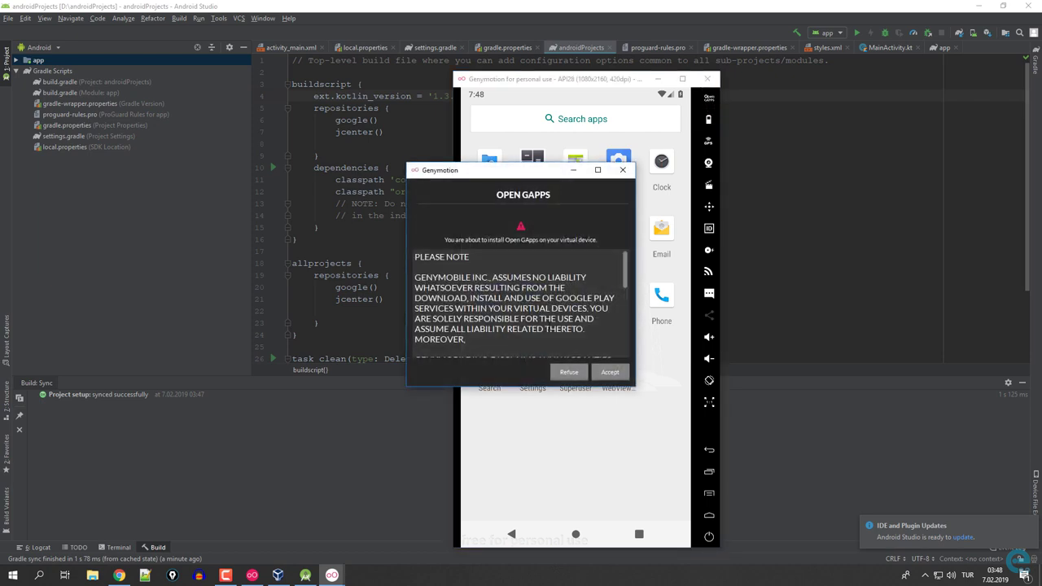
{"action": "scroll", "coordinate": [521, 310], "scroll_direction": "down", "scroll_amount": 10}
{"action": "left_click", "coordinate": [615, 373]}
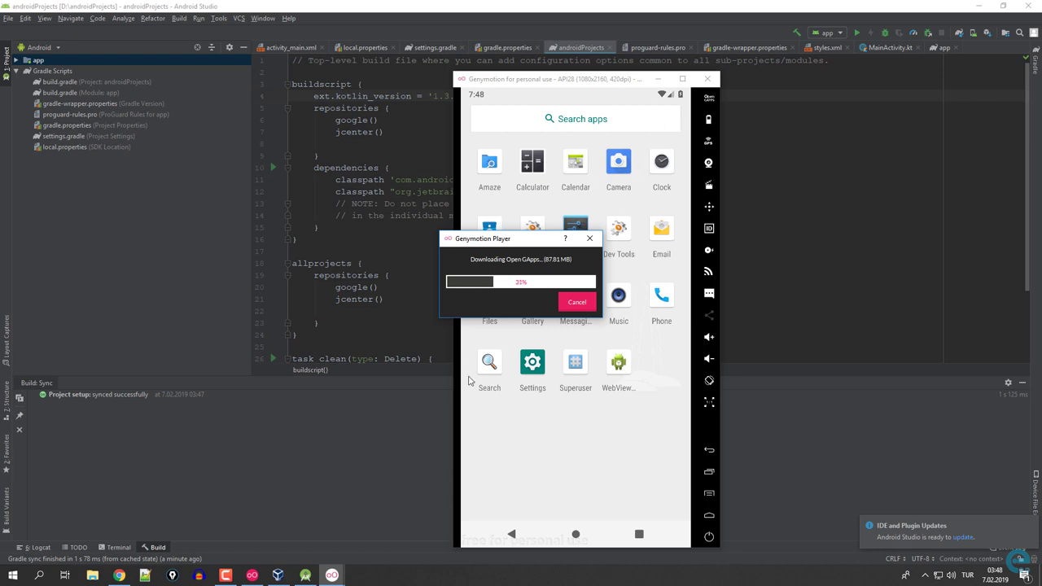
{"action": "left_click", "coordinate": [382, 450]}
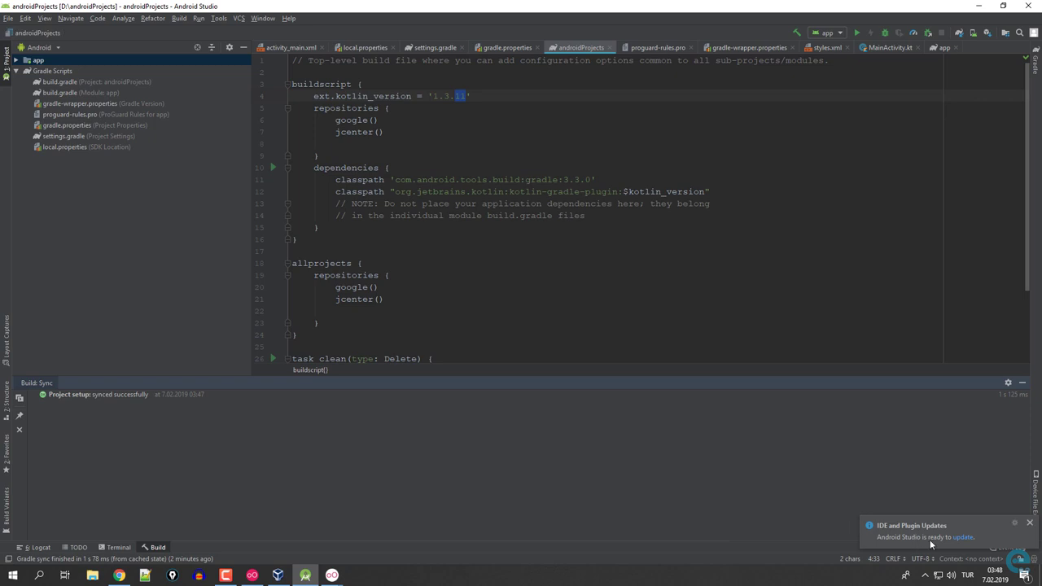
Download and apply the Android Studio update patch from build 182.5107.16.33.5199772 to 182.5107.16.33.5264788.
{"action": "left_click", "coordinate": [963, 539]}
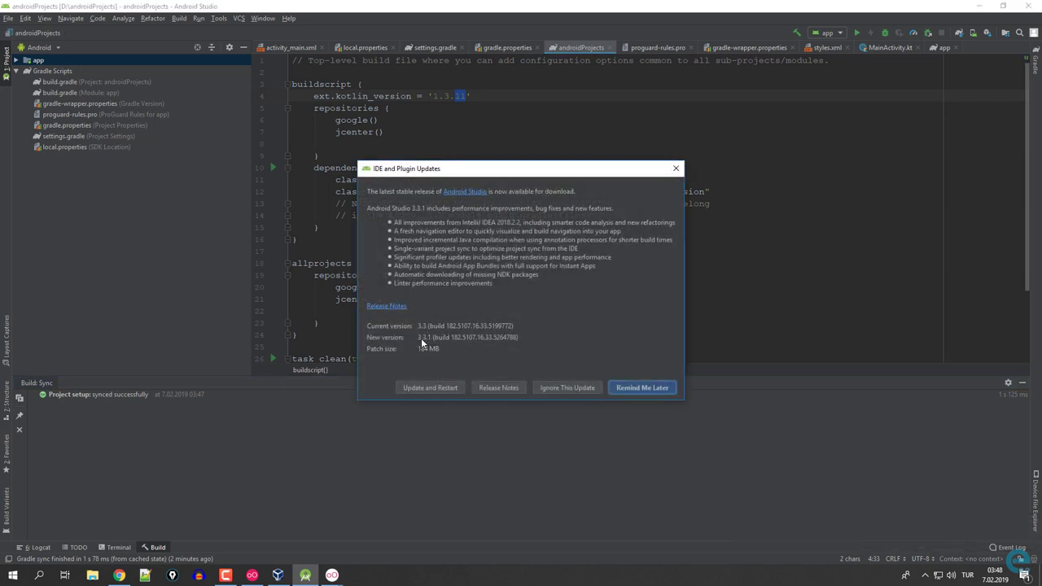
{"action": "left_click", "coordinate": [439, 388]}
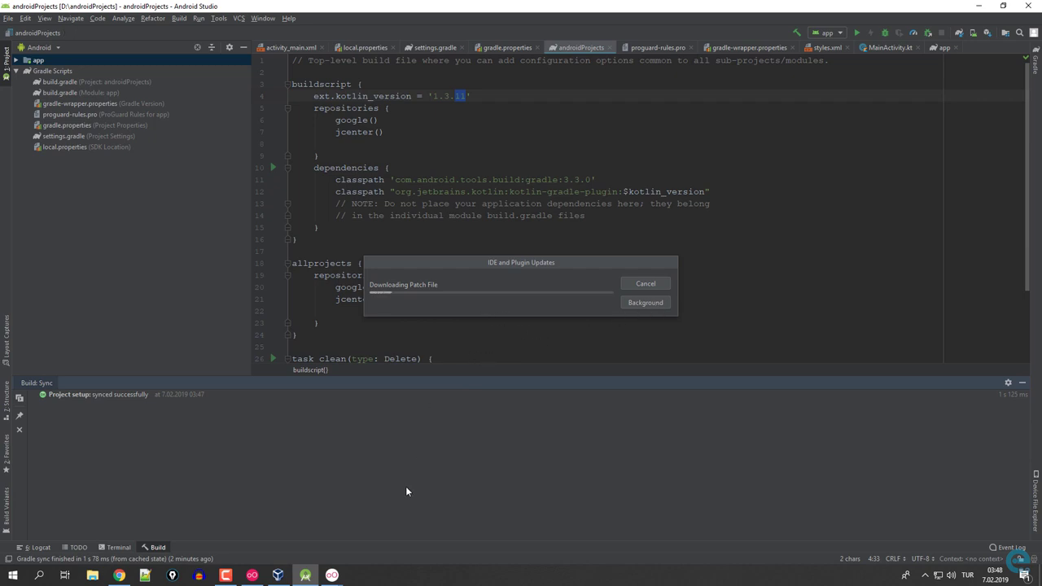
{"action": "left_click", "coordinate": [358, 528]}
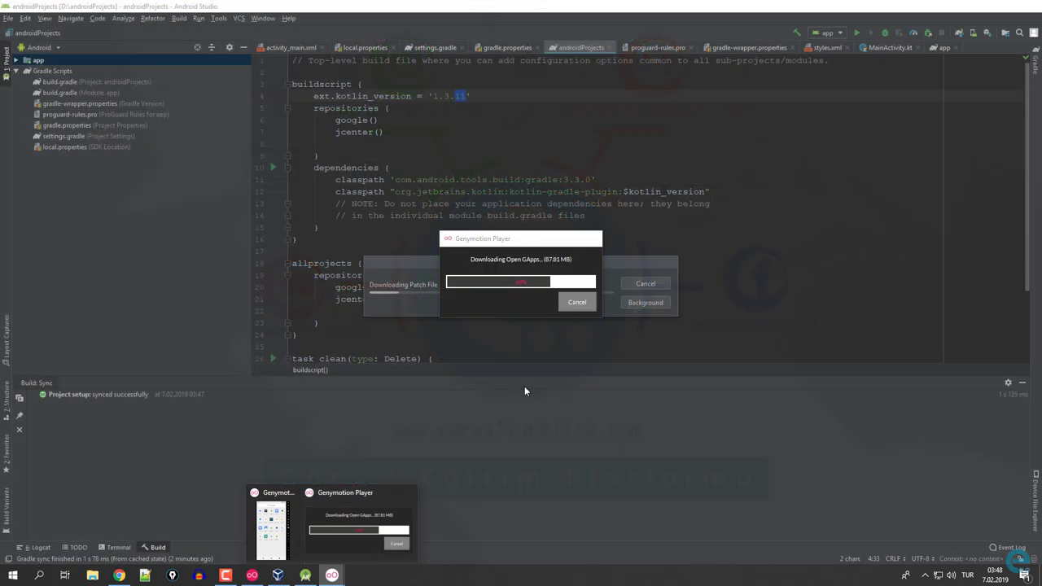
{"action": "left_click", "coordinate": [526, 390]}
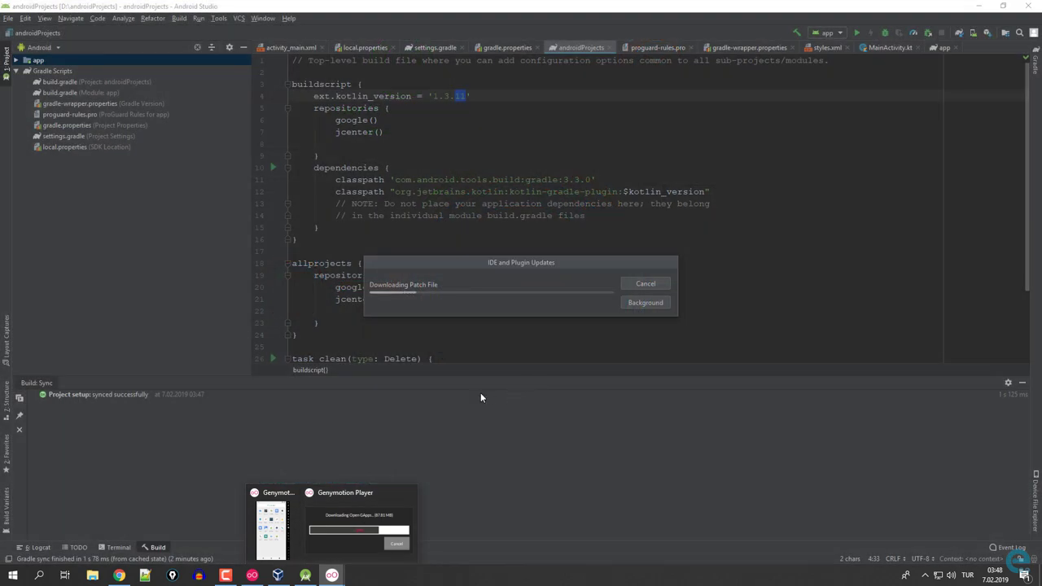
{"action": "left_click", "coordinate": [490, 352]}
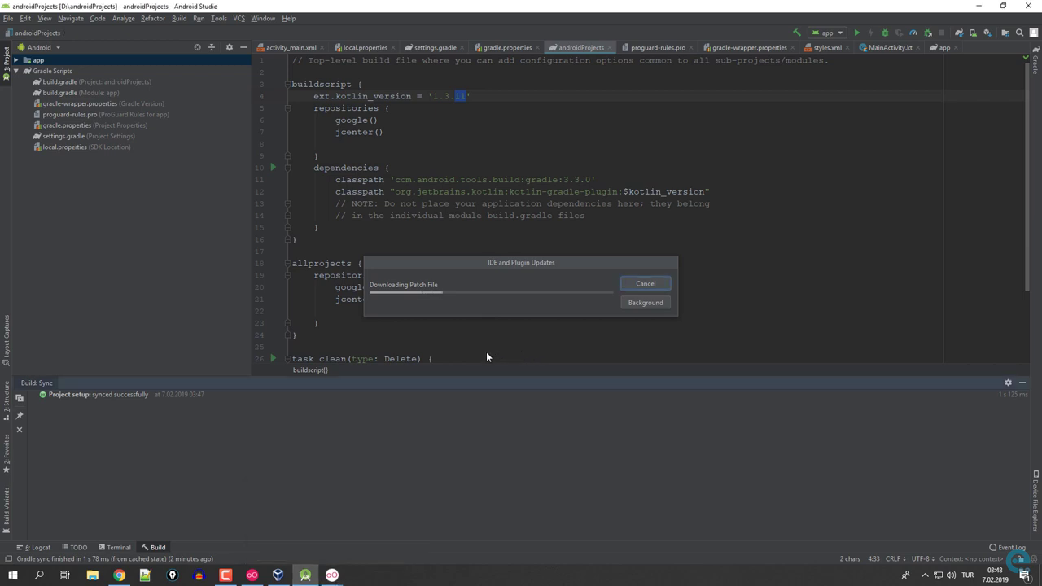
{"action": "key", "text": "alt+Tab"}
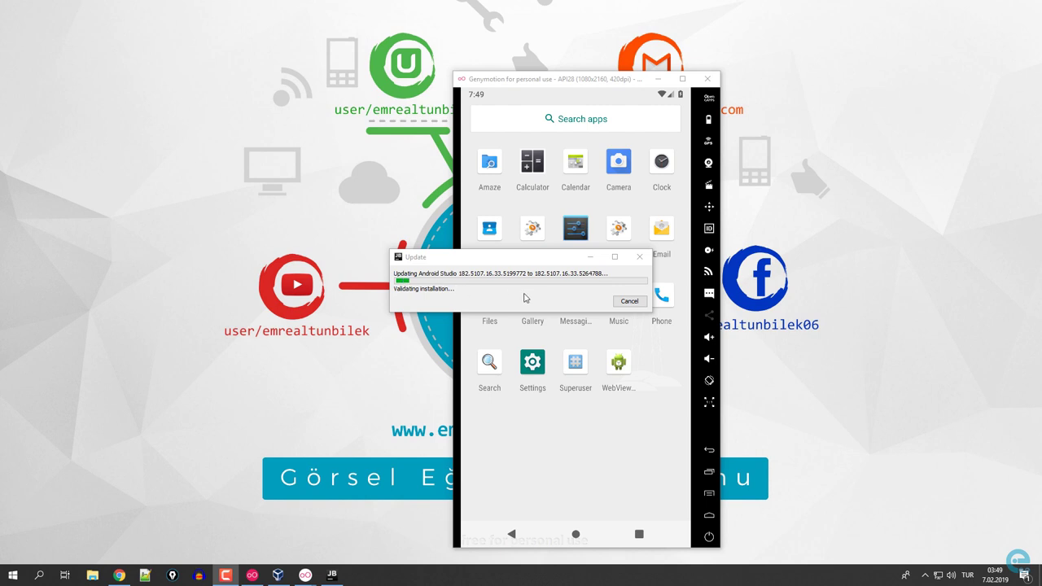
Let Open GApps finish flashing on the API28 device, then restart the device.
{"action": "mouse_move", "coordinate": [306, 575]}
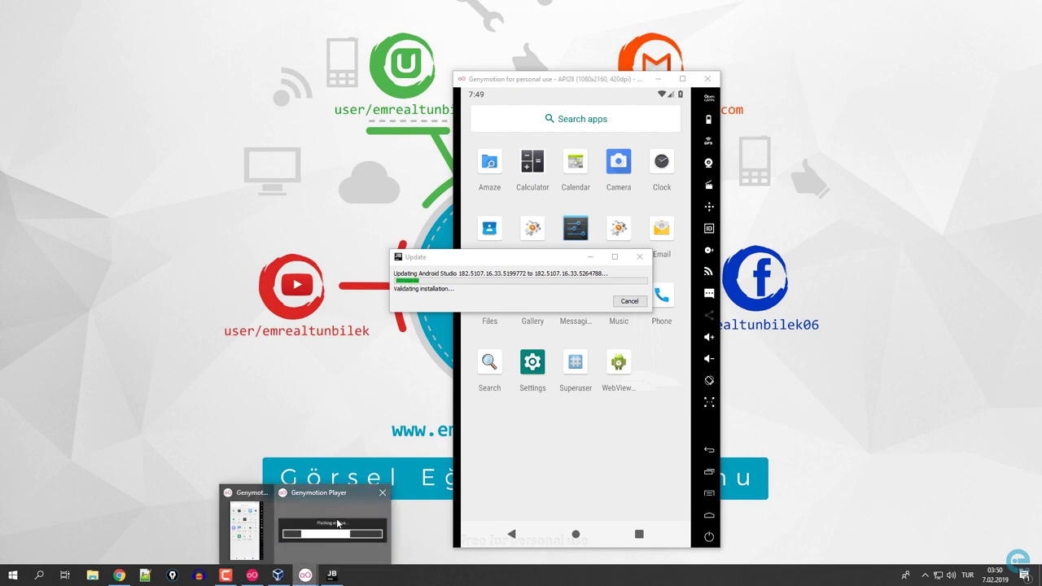
{"action": "left_click", "coordinate": [330, 529]}
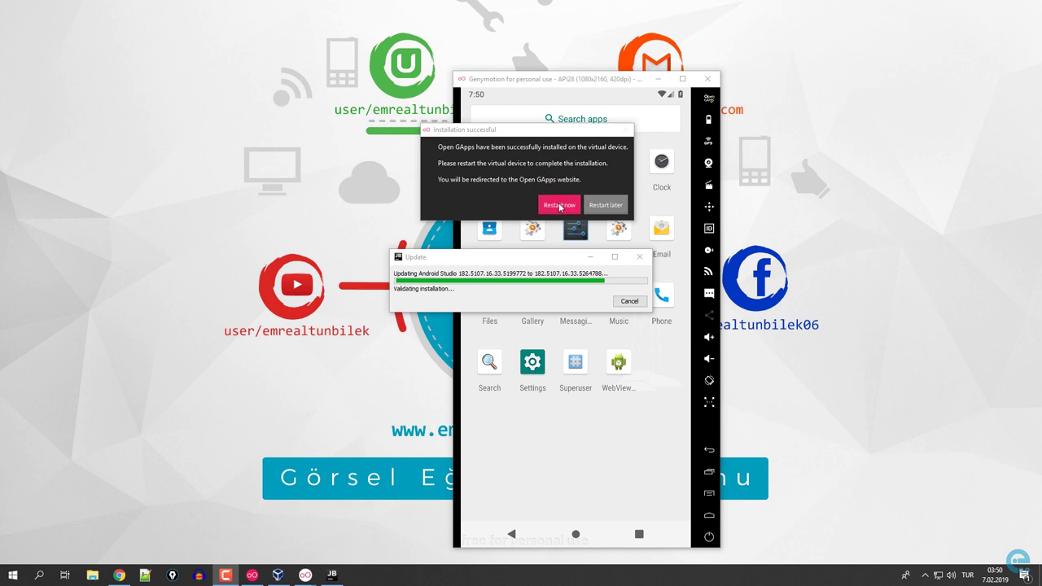
{"action": "left_click", "coordinate": [559, 205]}
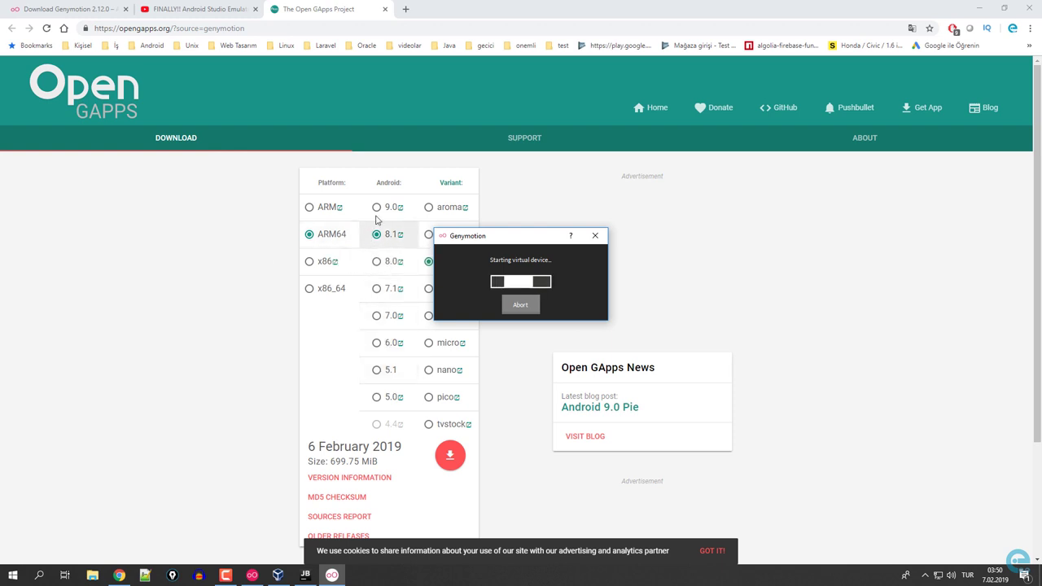
Let the API28 device reboot with the startup dialog moved aside, then open its app drawer showing Play Store.
{"action": "left_click_drag", "start_coordinate": [451, 235], "coordinate": [618, 225]}
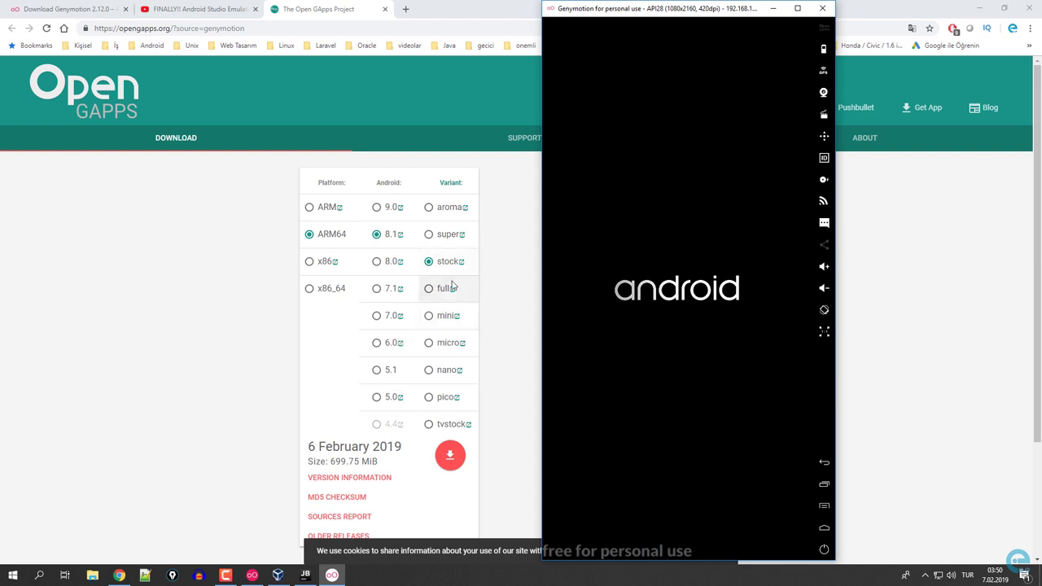
{"action": "scroll", "coordinate": [204, 313], "scroll_direction": "down", "scroll_amount": 3}
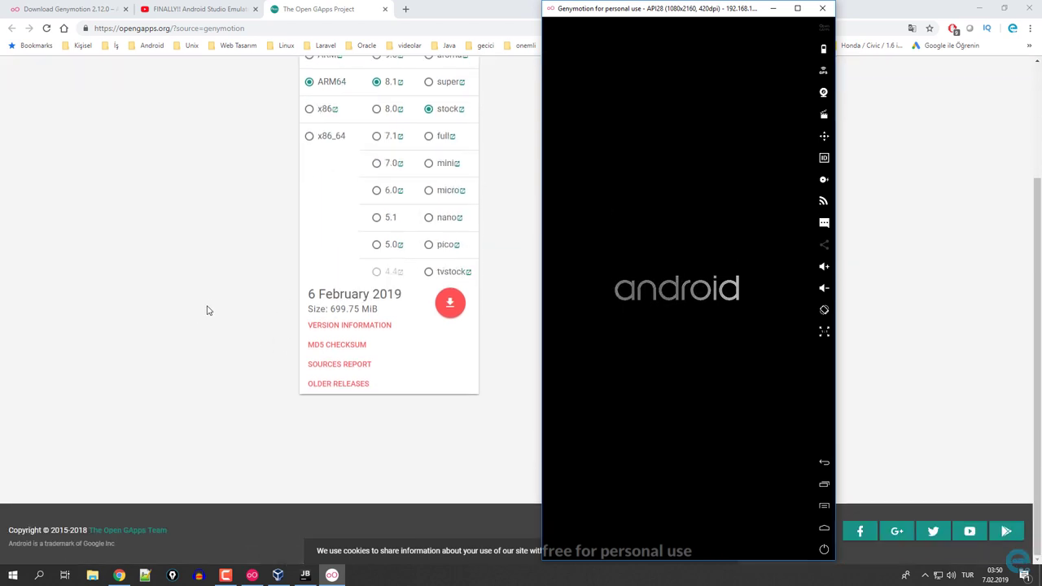
{"action": "scroll", "coordinate": [218, 302], "scroll_direction": "up", "scroll_amount": 3}
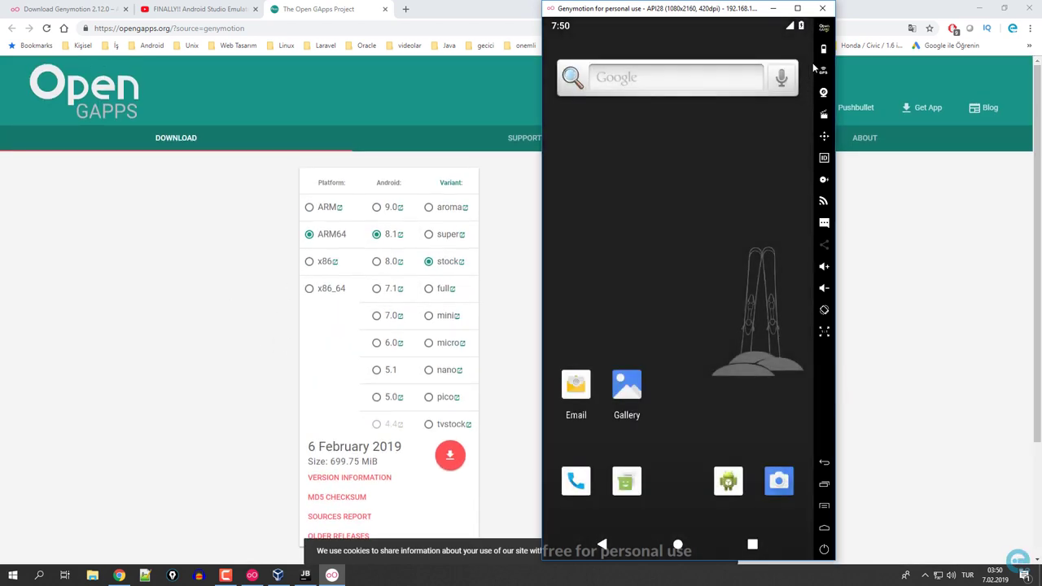
{"action": "left_click_drag", "start_coordinate": [690, 375], "coordinate": [733, 318]}
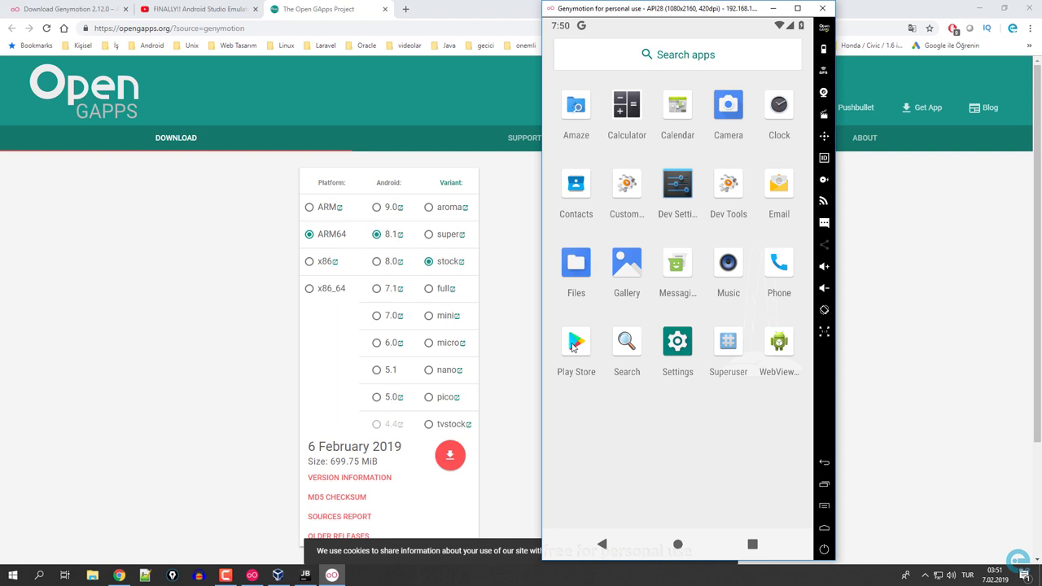
Launch Play Store on the API28 device and agree to Google's terms of service.
{"action": "left_click", "coordinate": [574, 346]}
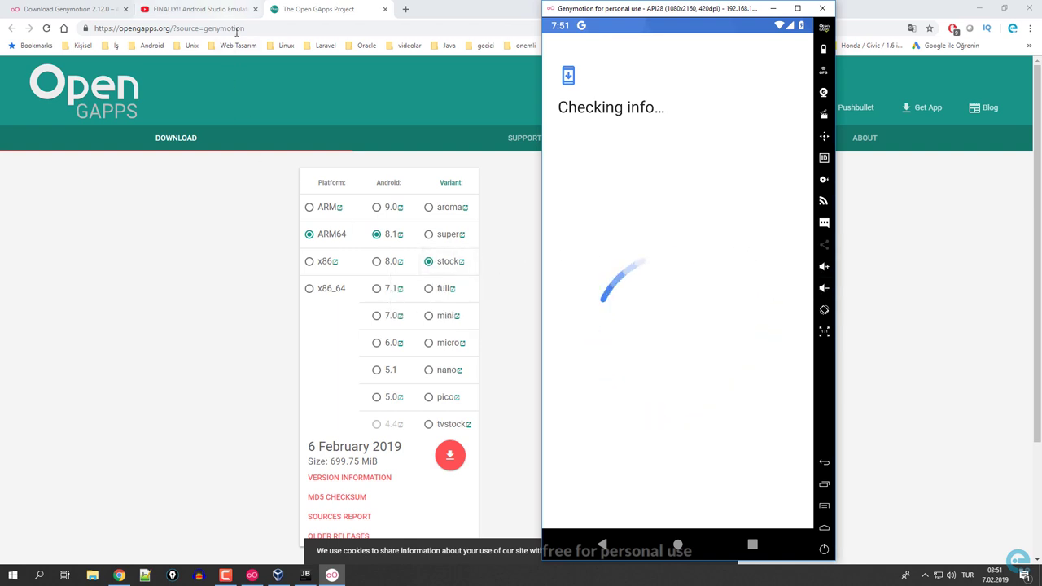
{"action": "left_click", "coordinate": [228, 306]}
{"action": "scroll", "coordinate": [231, 310], "scroll_direction": "down", "scroll_amount": 3}
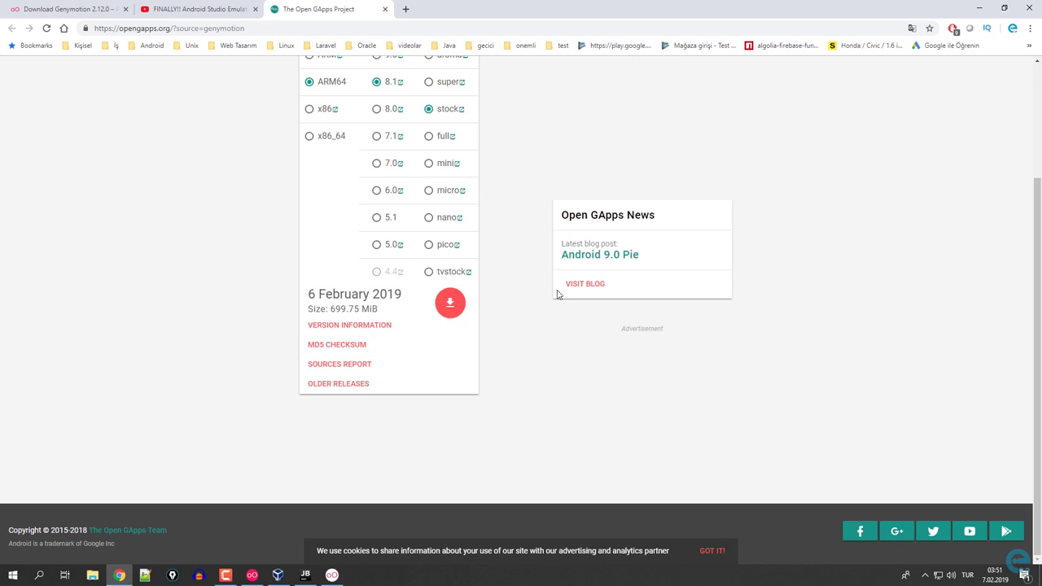
{"action": "left_click_drag", "start_coordinate": [600, 256], "coordinate": [484, 432]}
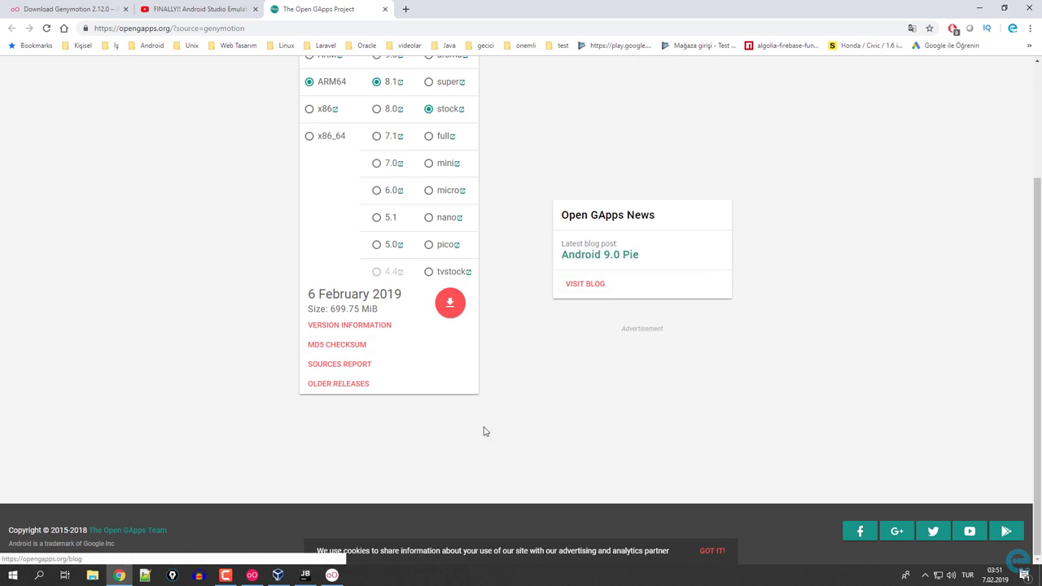
{"action": "left_click", "coordinate": [980, 8]}
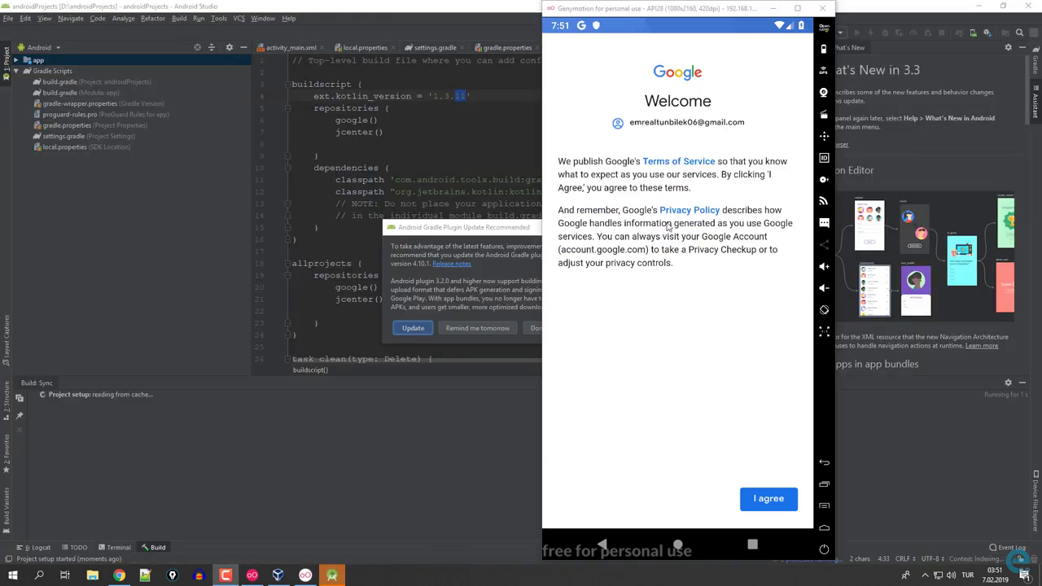
{"action": "left_click", "coordinate": [770, 500]}
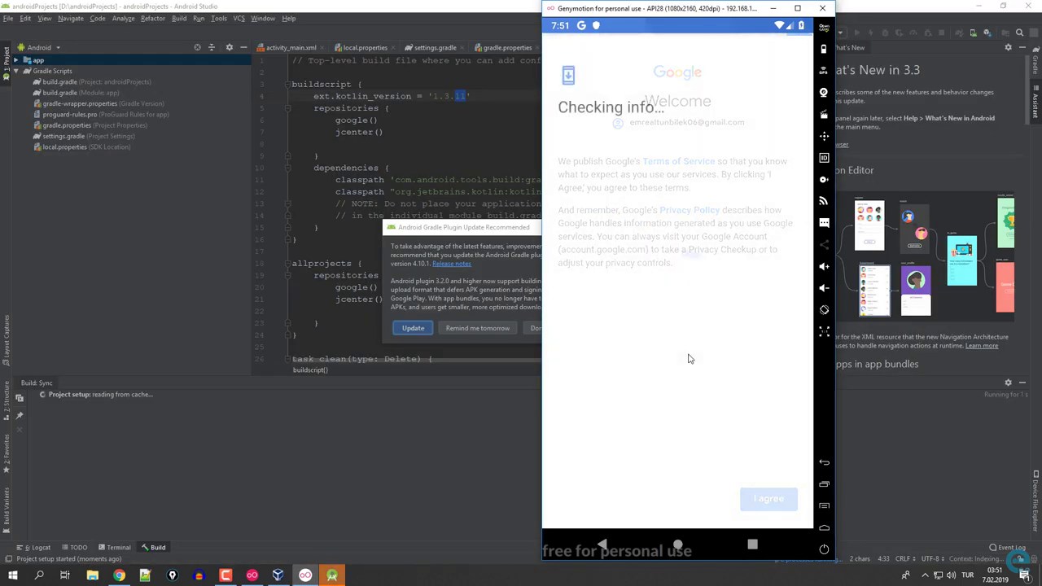
Update the Android Gradle plugin to 3.3.1, then switch off Google Drive backup on the device.
{"action": "left_click", "coordinate": [483, 238]}
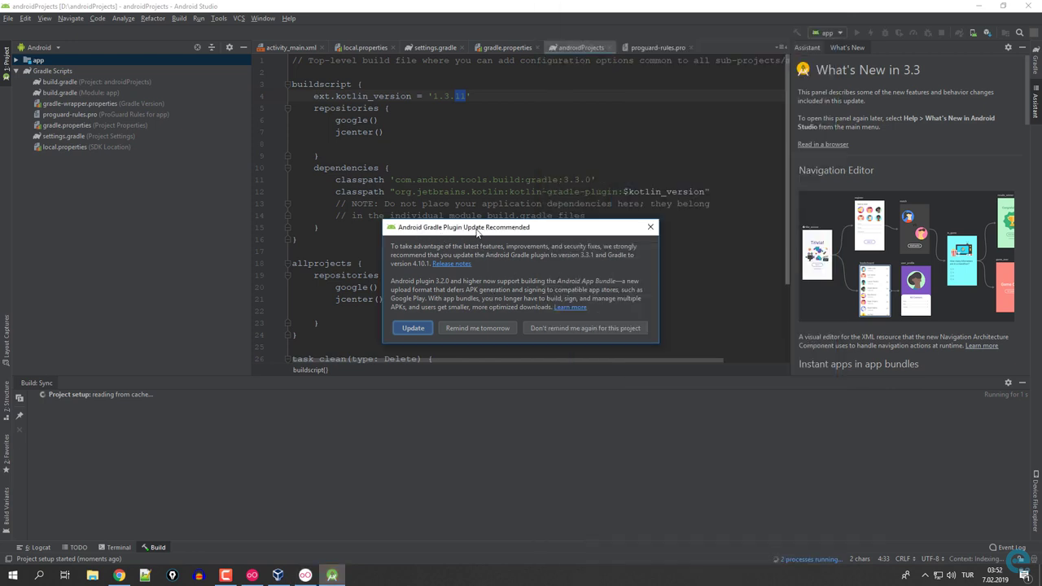
{"action": "left_click", "coordinate": [414, 329]}
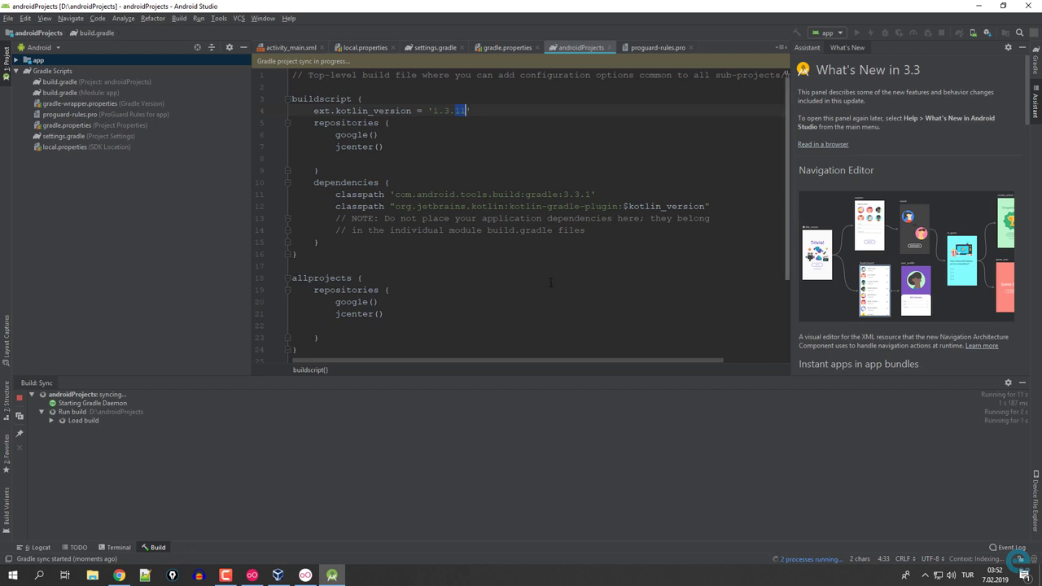
{"action": "left_click", "coordinate": [978, 6]}
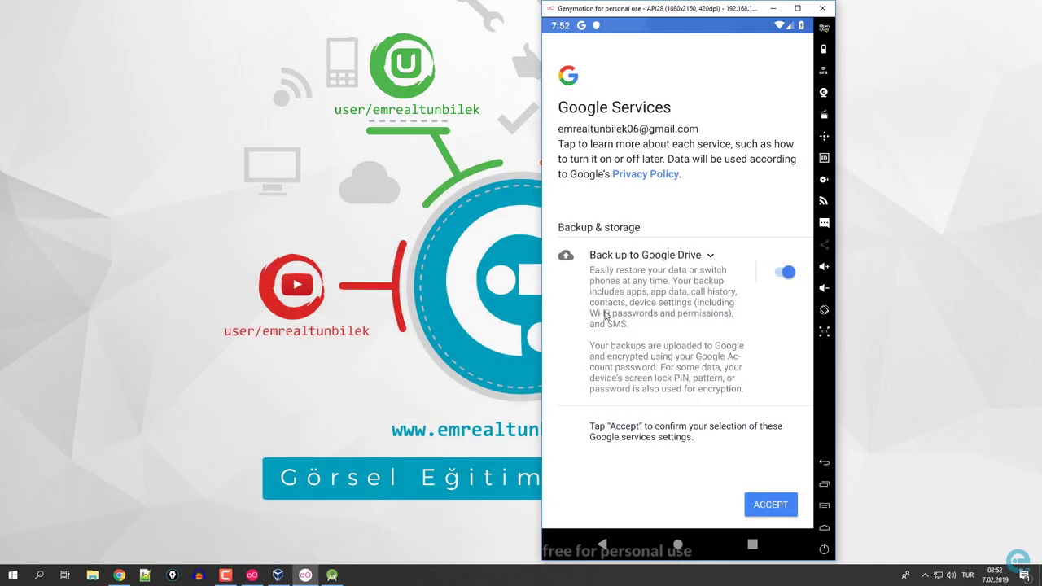
{"action": "left_click", "coordinate": [787, 275]}
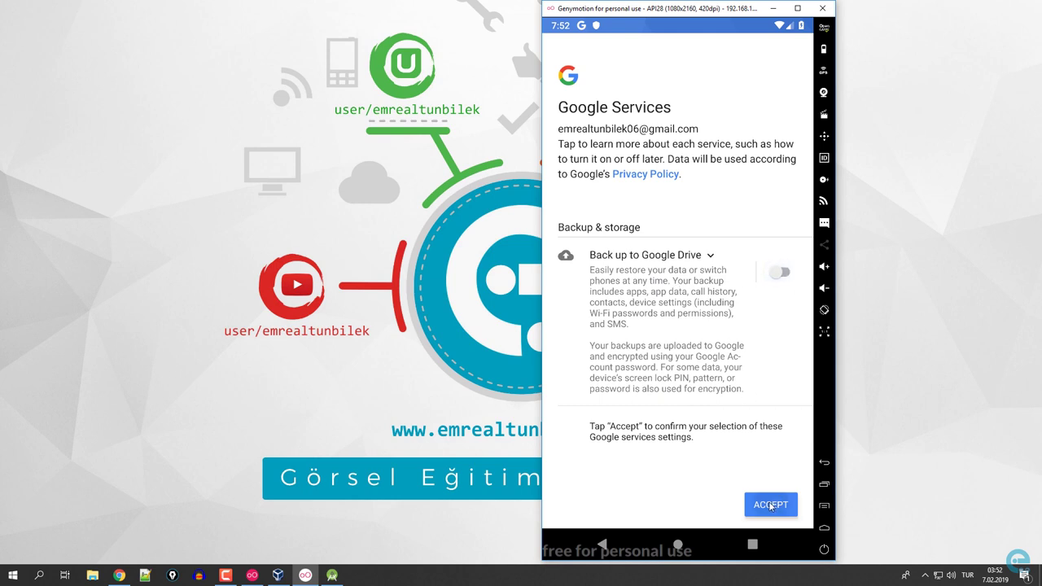
Accept the Google Services settings, start installing Facebook from Play Store, and return to the app list.
{"action": "left_click", "coordinate": [770, 505]}
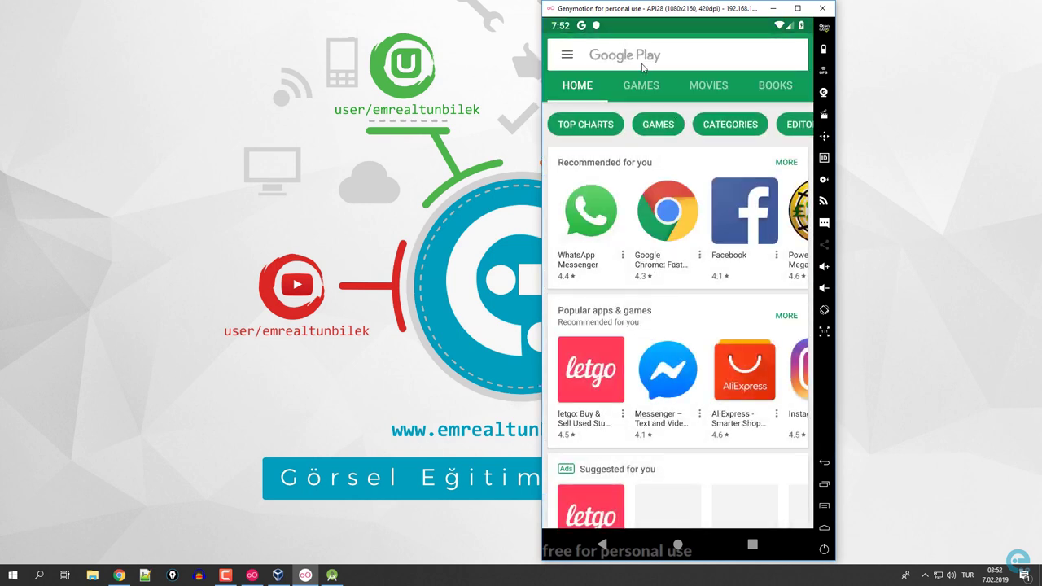
{"action": "left_click", "coordinate": [748, 225]}
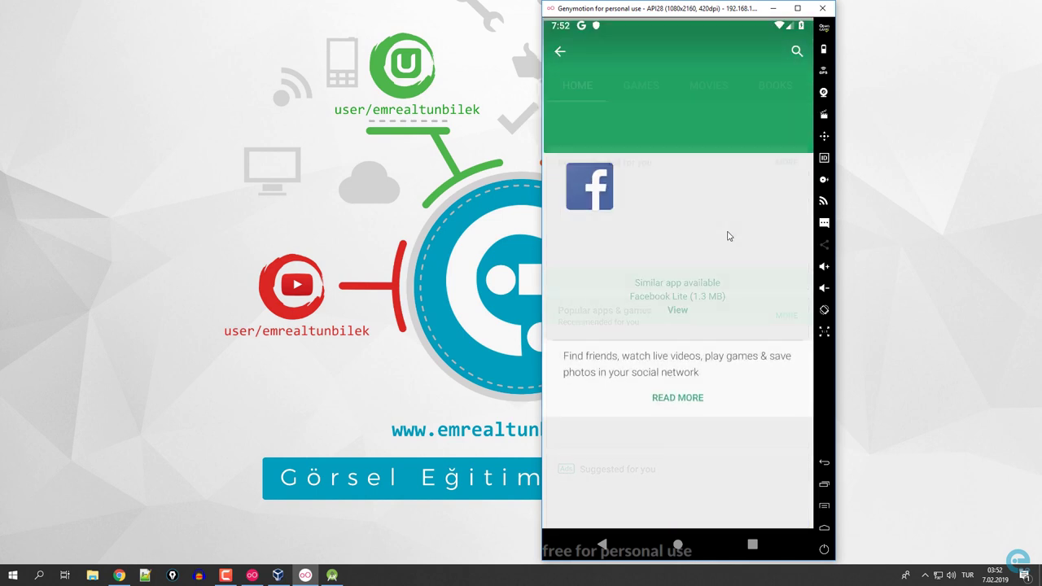
{"action": "left_click", "coordinate": [763, 242]}
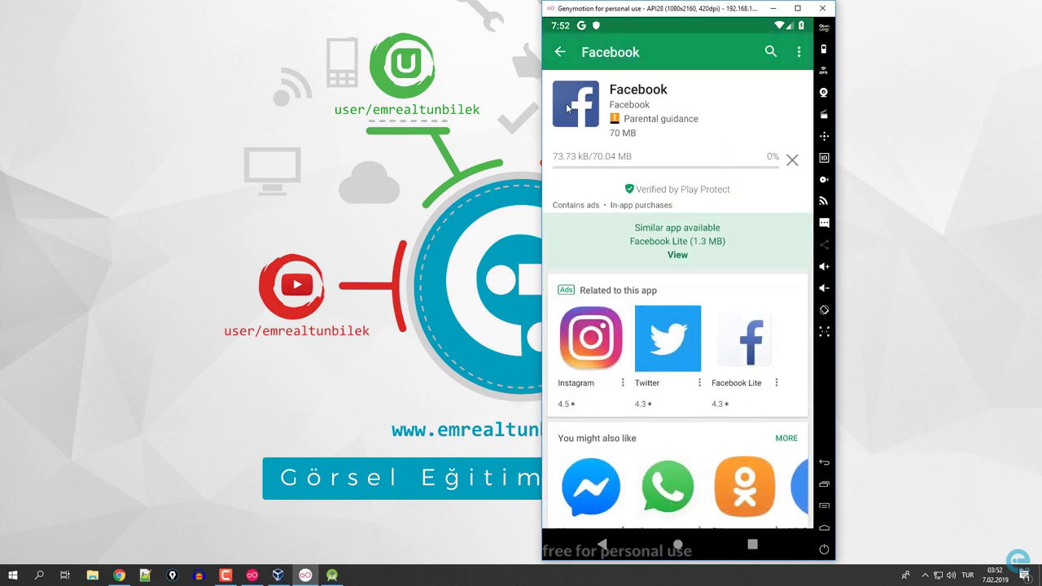
{"action": "left_click", "coordinate": [561, 53]}
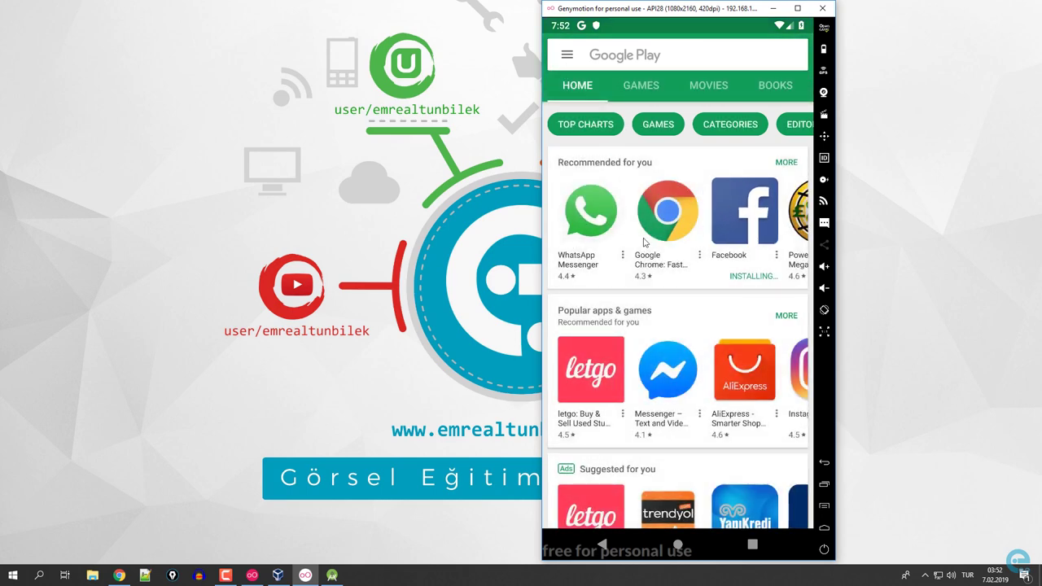
{"action": "left_click", "coordinate": [603, 551]}
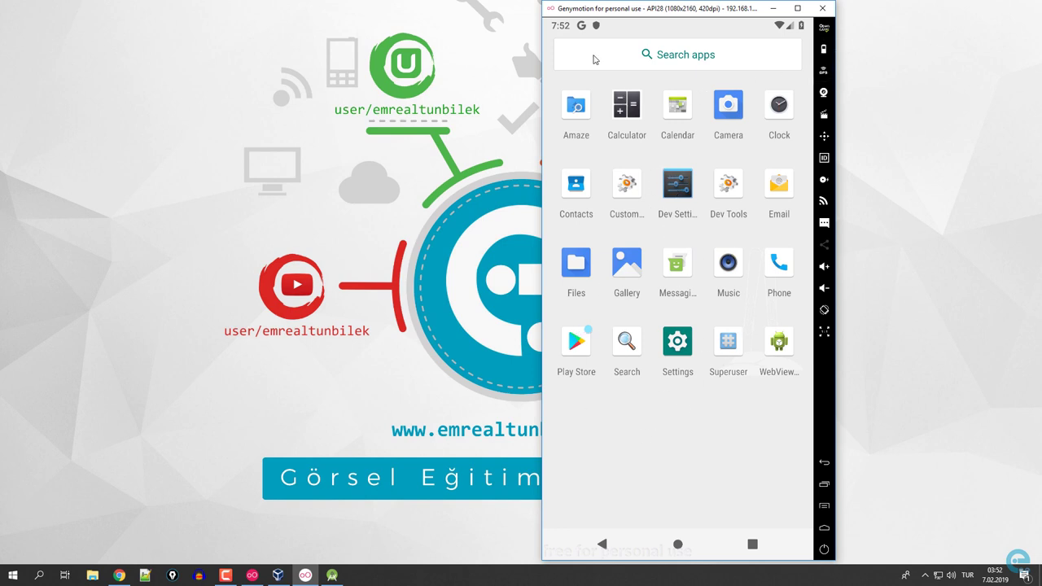
Shrink and reposition the emulator window, then turn on the virtual device's GPS.
{"action": "left_click_drag", "start_coordinate": [545, 9], "coordinate": [575, 82]}
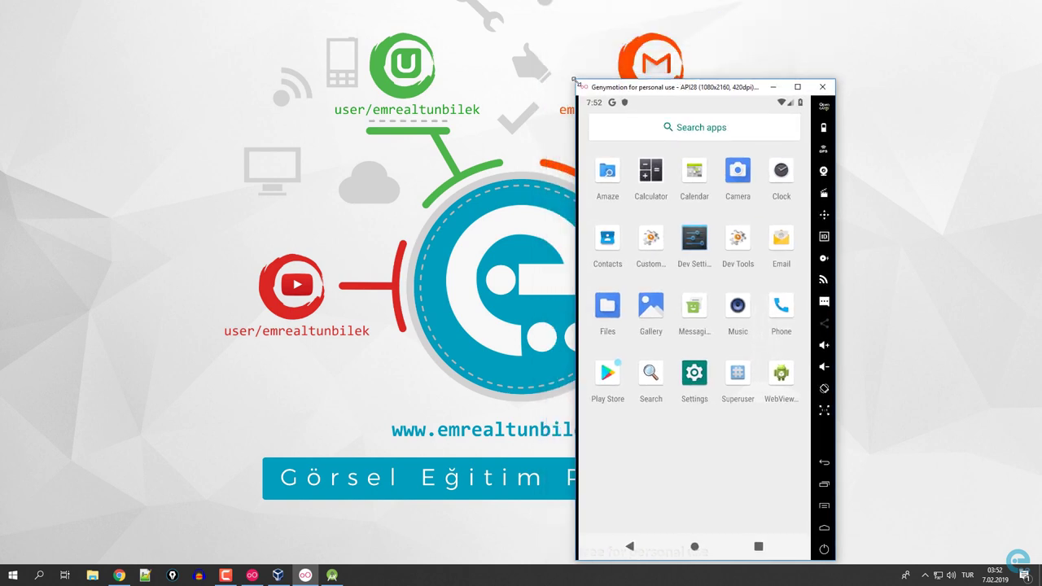
{"action": "left_click_drag", "start_coordinate": [648, 92], "coordinate": [723, 46]}
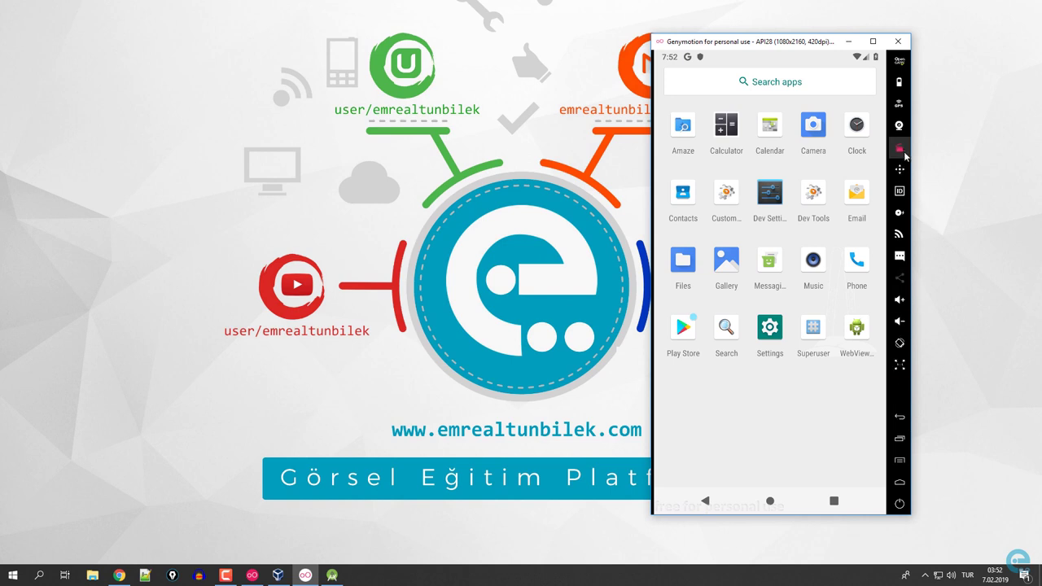
{"action": "left_click", "coordinate": [899, 104]}
{"action": "left_click", "coordinate": [471, 198]}
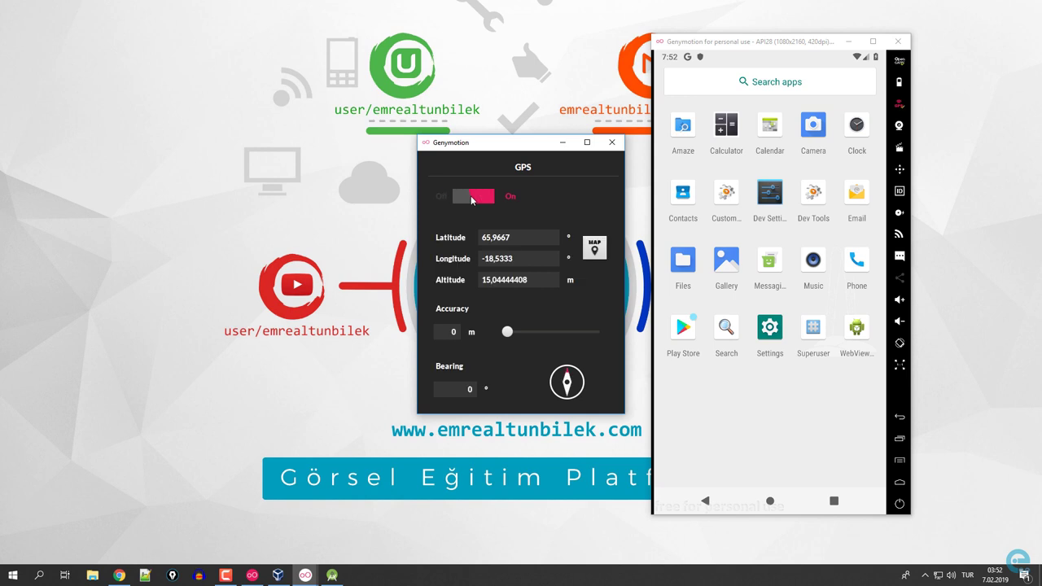
{"action": "left_click", "coordinate": [612, 142]}
Switch on the emulated camera, using the dummy webcam for front and back.
{"action": "left_click", "coordinate": [899, 127]}
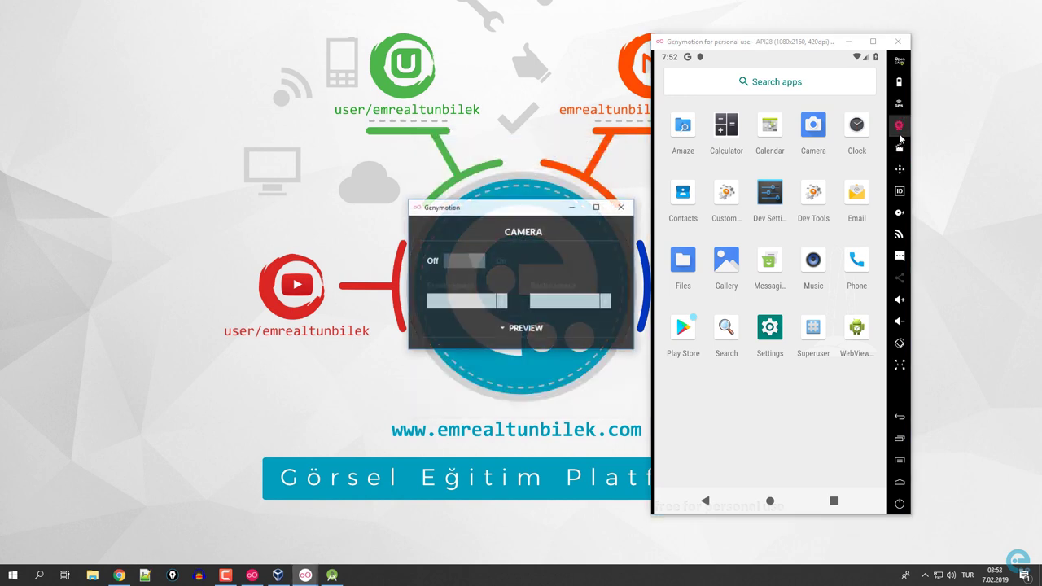
{"action": "left_click", "coordinate": [464, 261]}
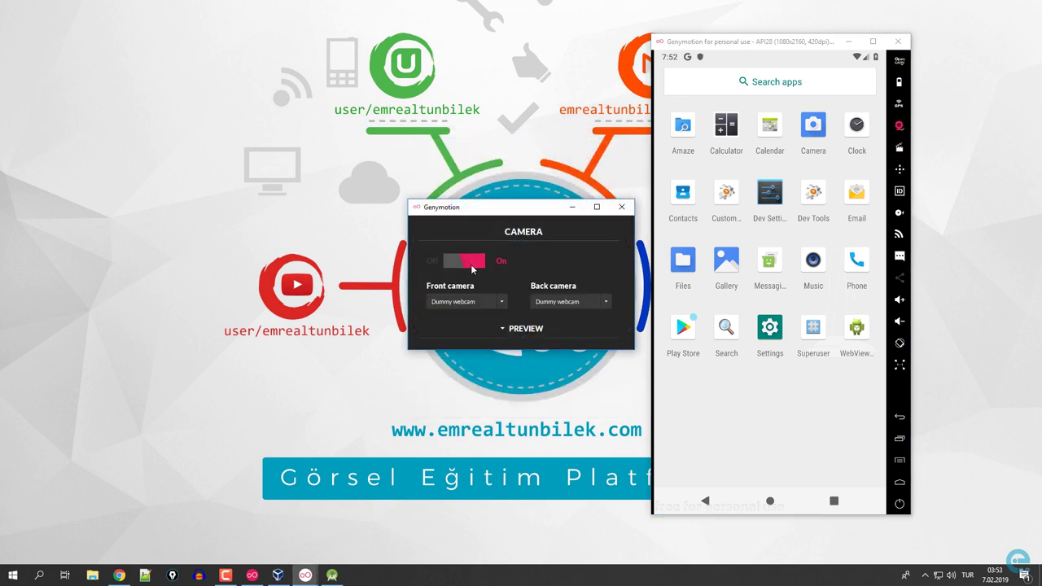
{"action": "left_click", "coordinate": [521, 331]}
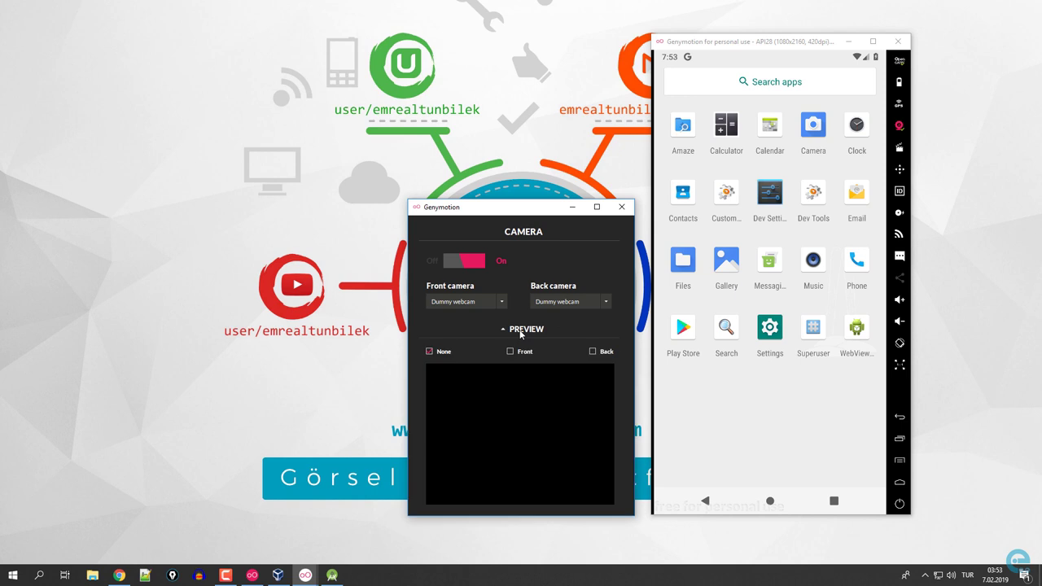
{"action": "left_click", "coordinate": [622, 207]}
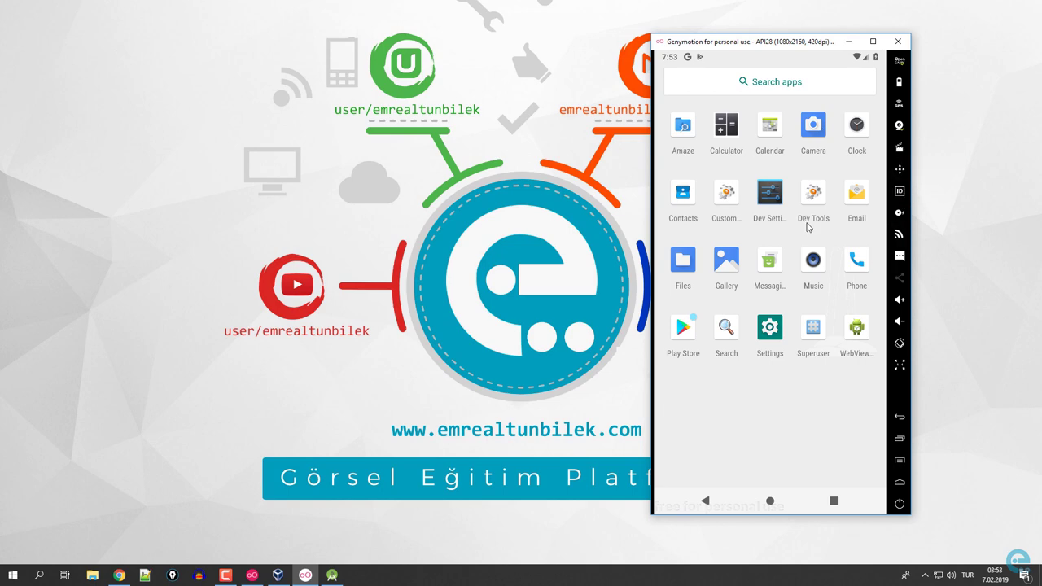
Open the Plugins settings page and search the online repositories for 'genym'.
{"action": "left_click", "coordinate": [332, 575]}
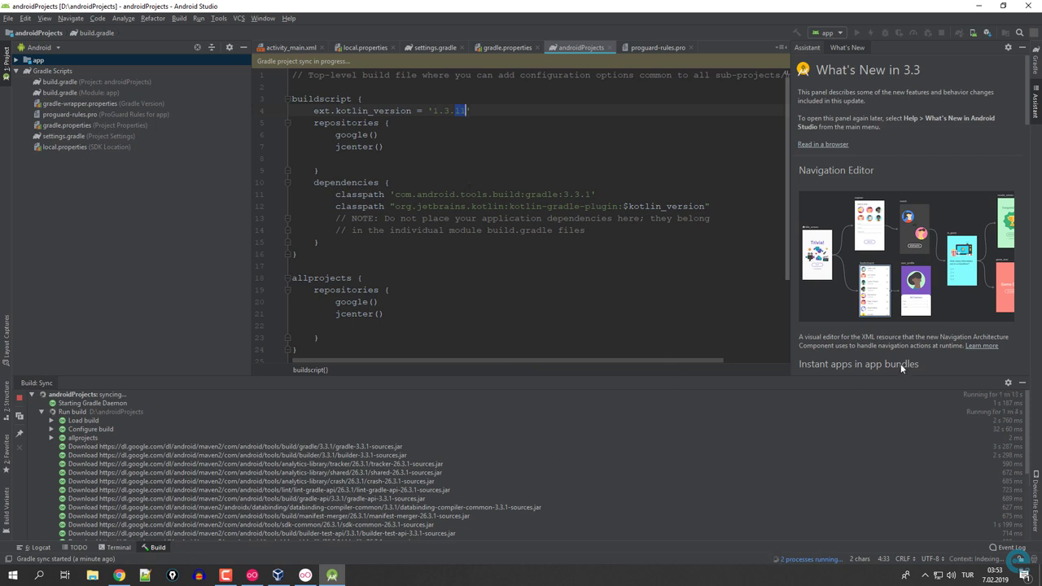
{"action": "left_click", "coordinate": [1023, 383]}
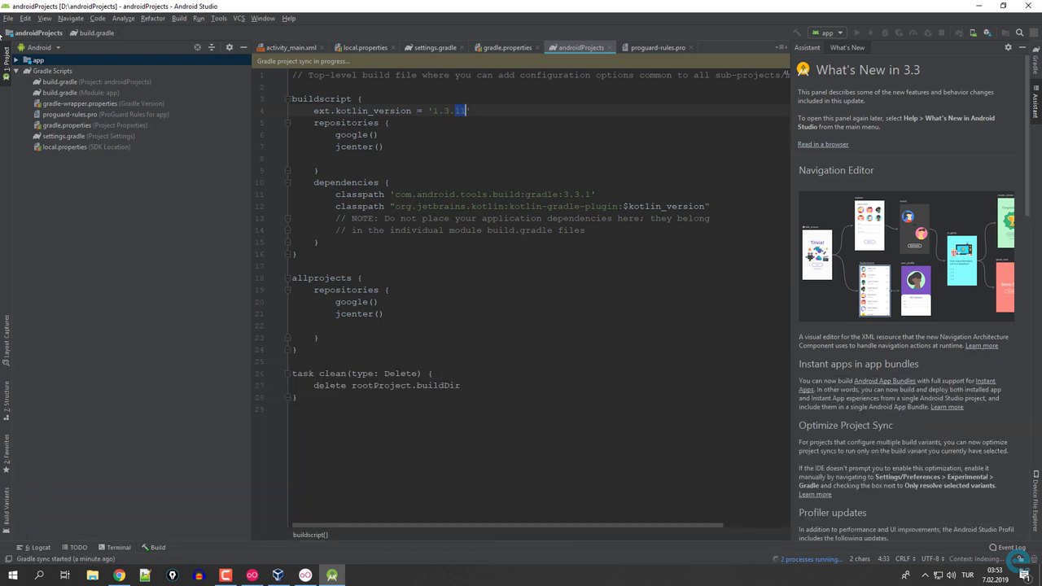
{"action": "left_click", "coordinate": [7, 19]}
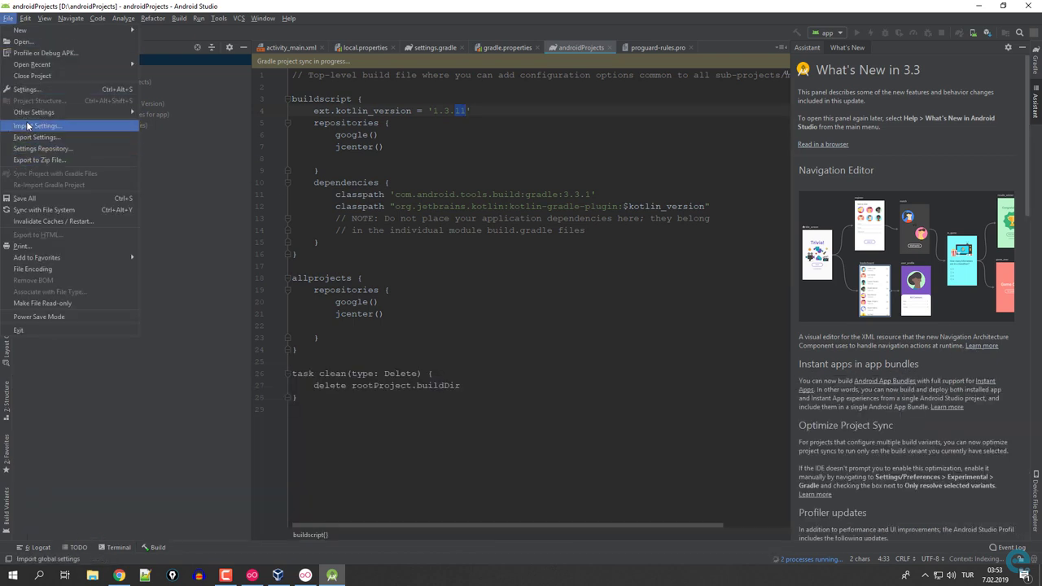
{"action": "left_click", "coordinate": [29, 90]}
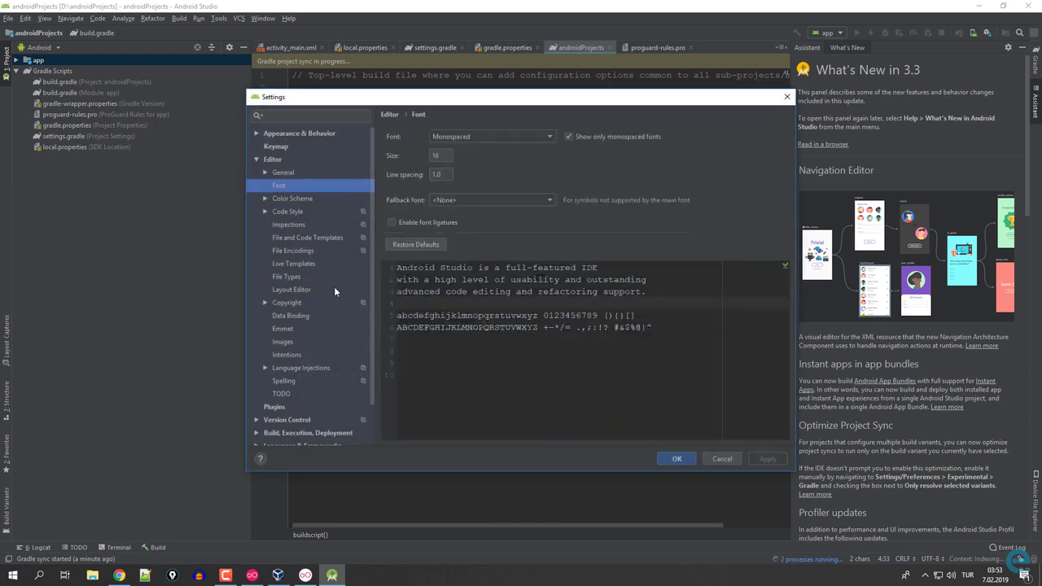
{"action": "left_click", "coordinate": [257, 159]}
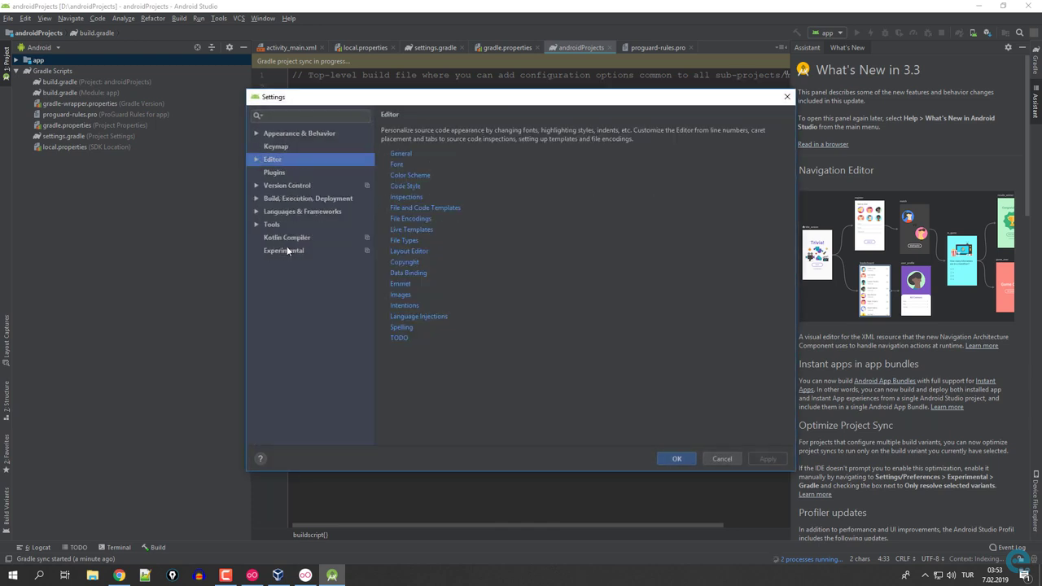
{"action": "left_click", "coordinate": [275, 172]}
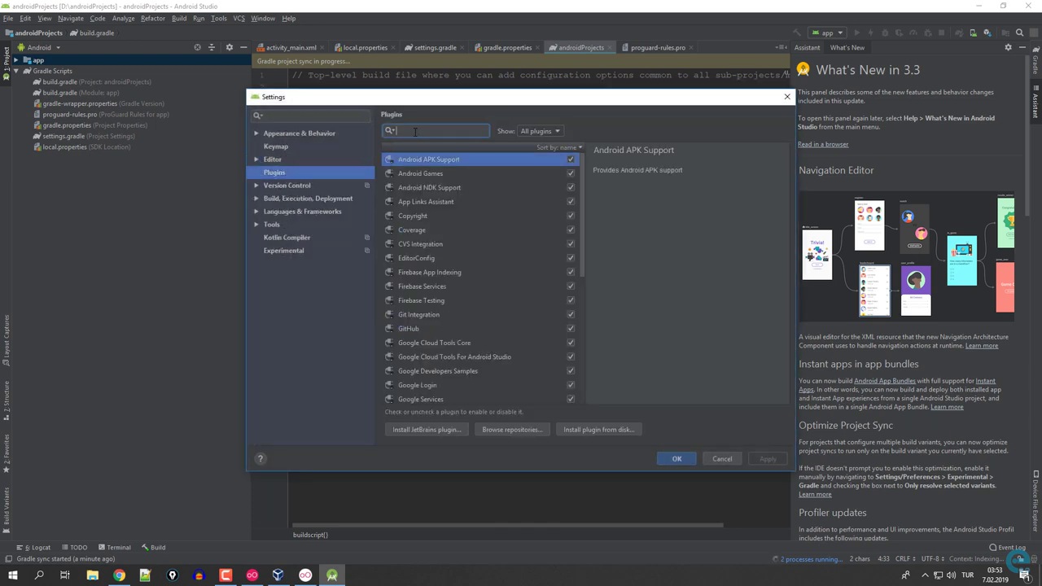
{"action": "type", "text": "genymotion"}
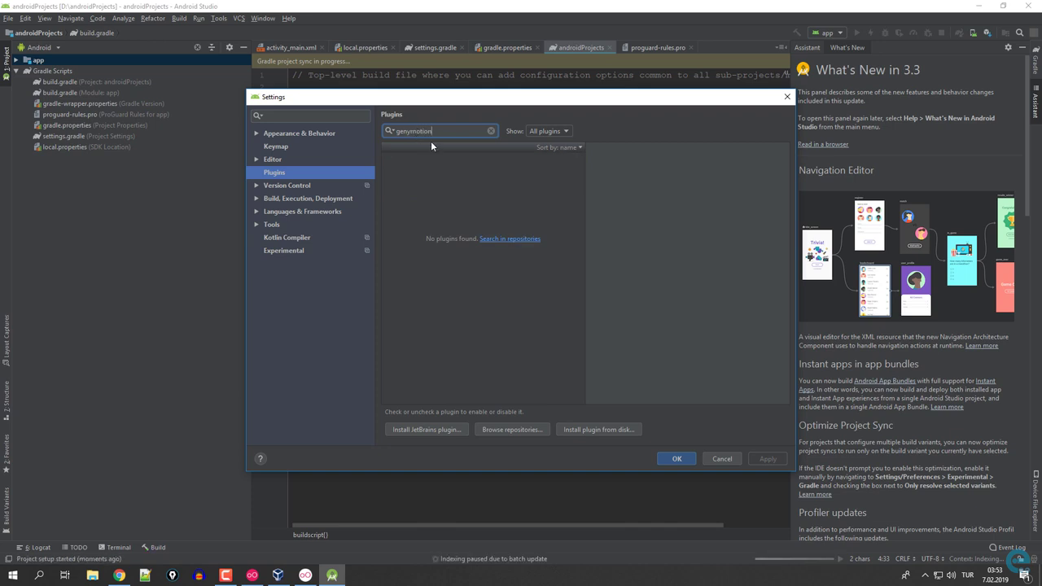
{"action": "left_click", "coordinate": [505, 239]}
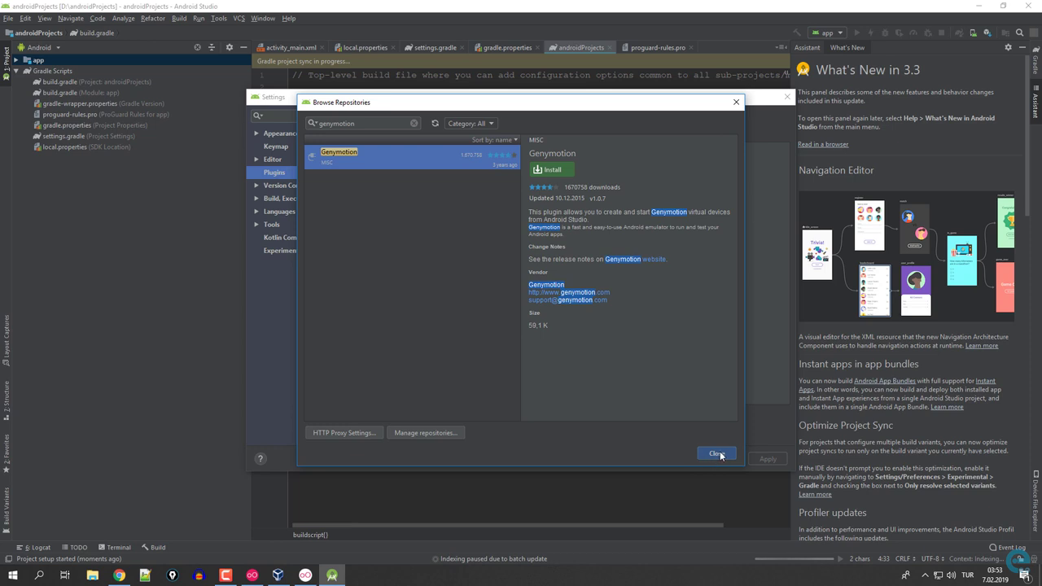
Install the Genymotion plugin, apply the changes, and postpone the IDE restart.
{"action": "left_click", "coordinate": [552, 169]}
{"action": "left_click", "coordinate": [501, 310]}
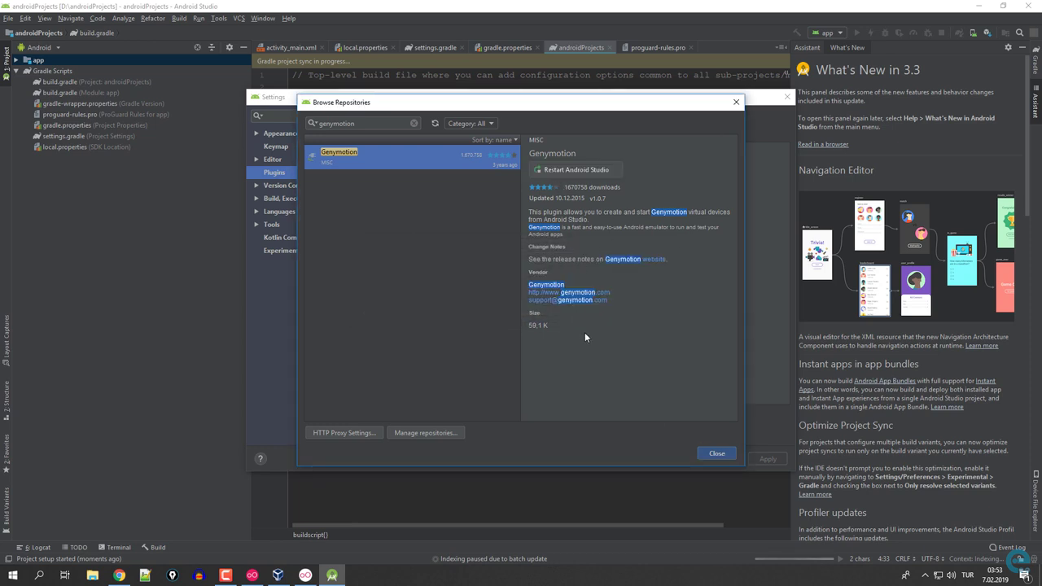
{"action": "left_click", "coordinate": [715, 454]}
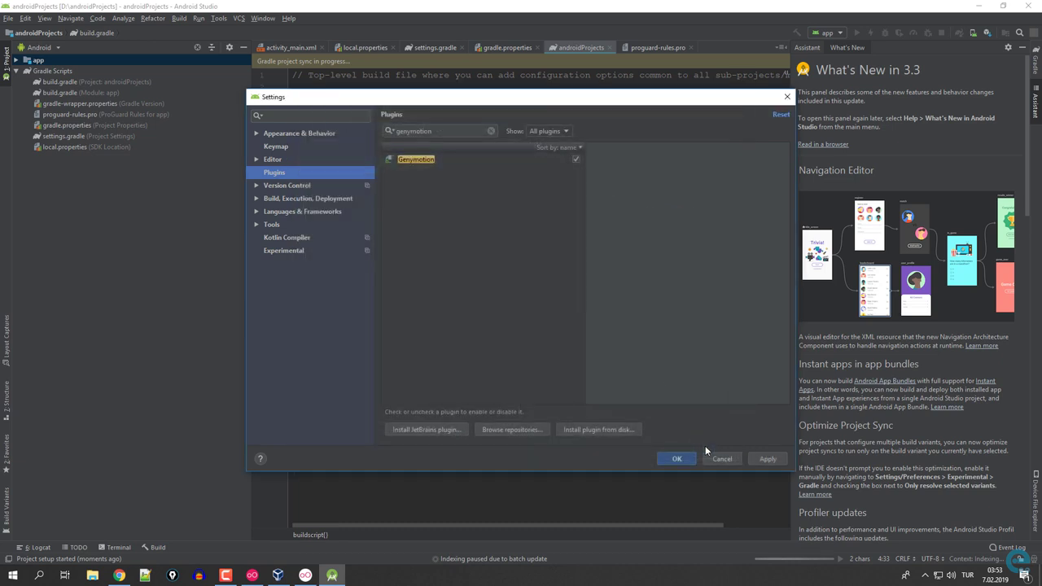
{"action": "left_click", "coordinate": [754, 460]}
{"action": "left_click", "coordinate": [676, 459]}
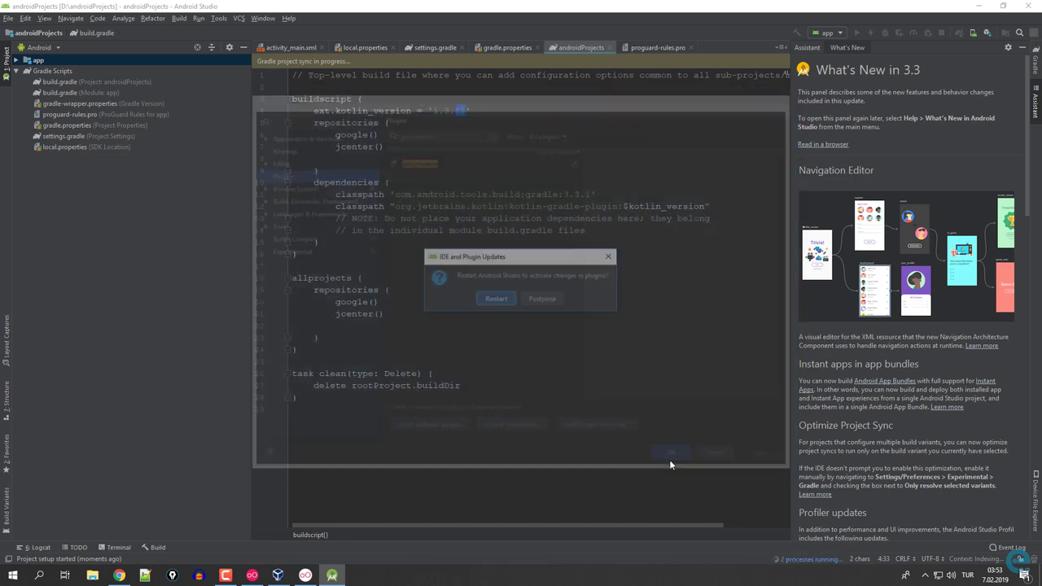
{"action": "left_click", "coordinate": [542, 300]}
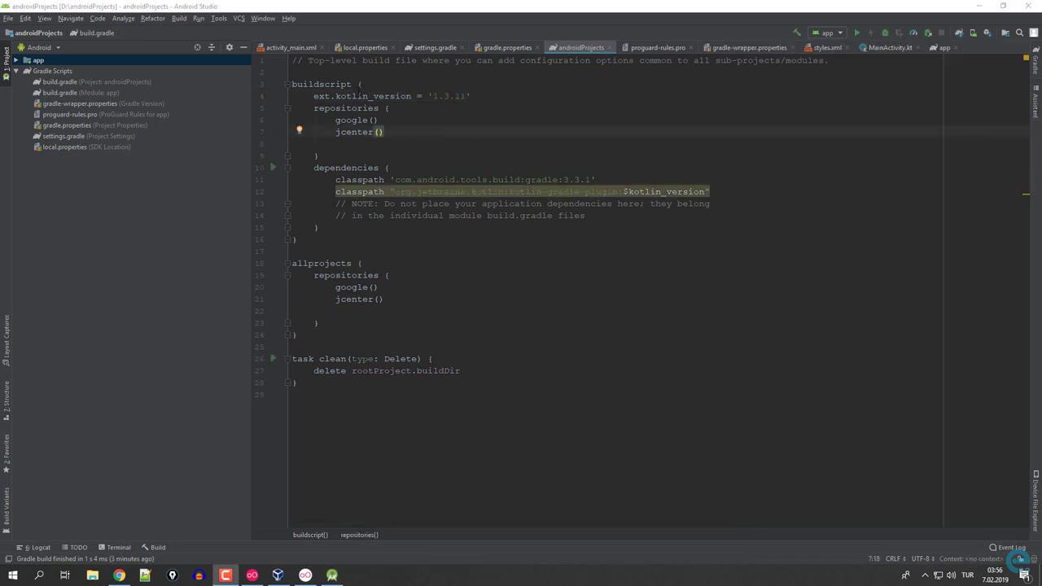
Change ext.kotlin_version in the project build.gradle from '1.3.11' to '1.3.20' and sync Gradle.
{"action": "double_click", "coordinate": [69, 95]}
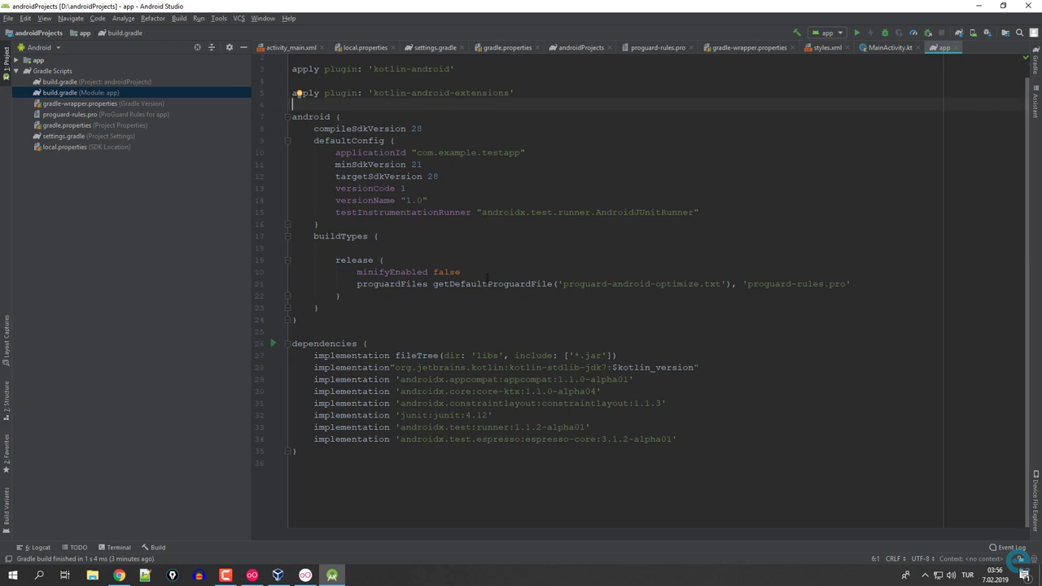
{"action": "double_click", "coordinate": [99, 82]}
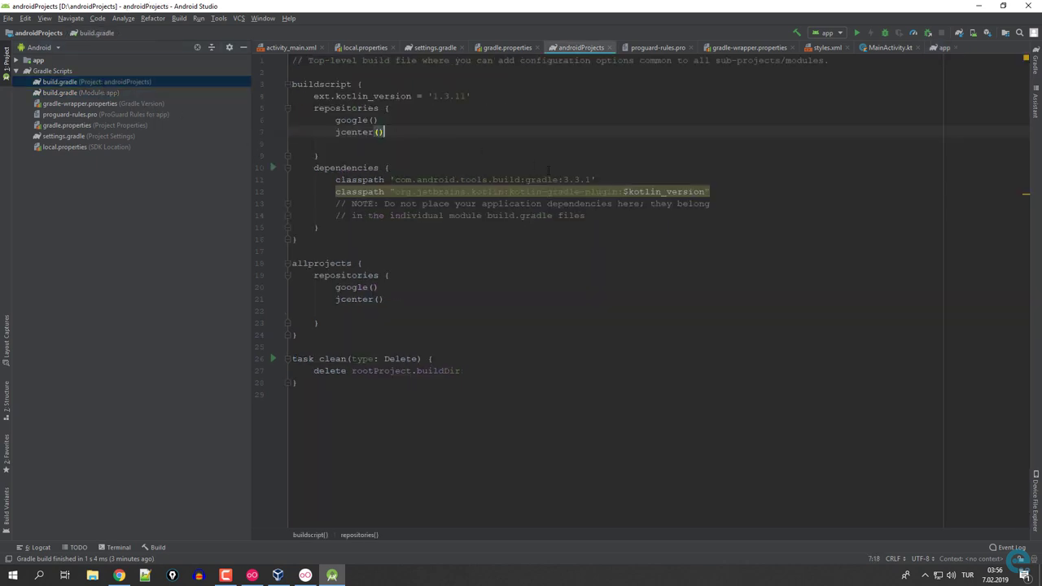
{"action": "mouse_move", "coordinate": [592, 191]}
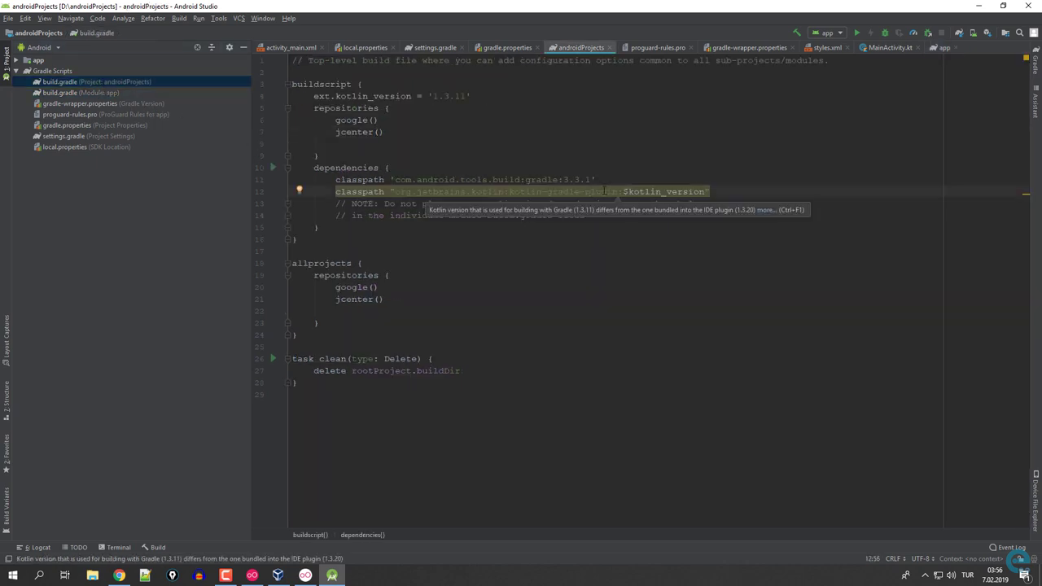
{"action": "key", "text": "alt+Return"}
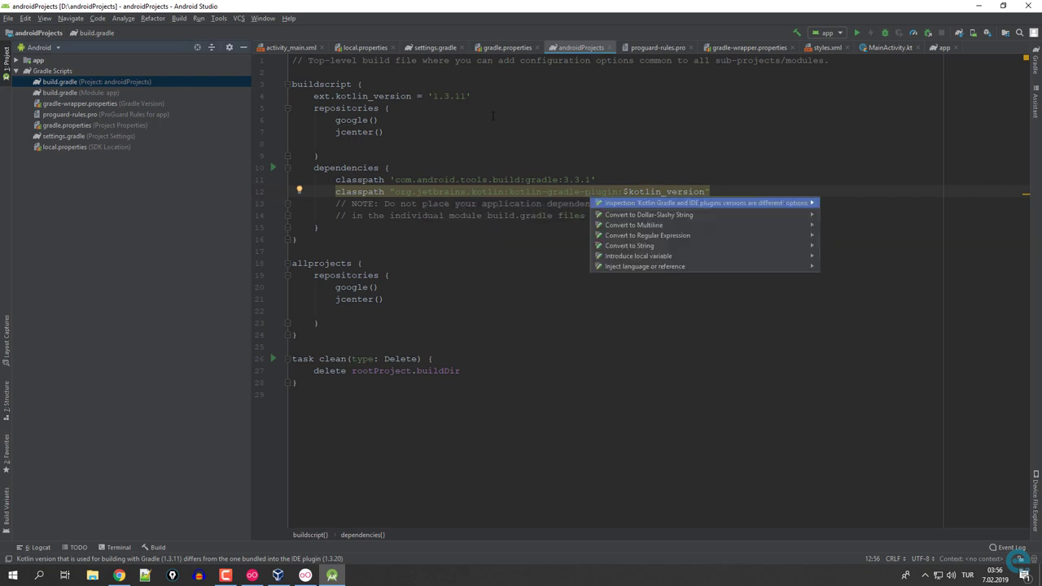
{"action": "double_click", "coordinate": [461, 96]}
{"action": "type", "text": "20"}
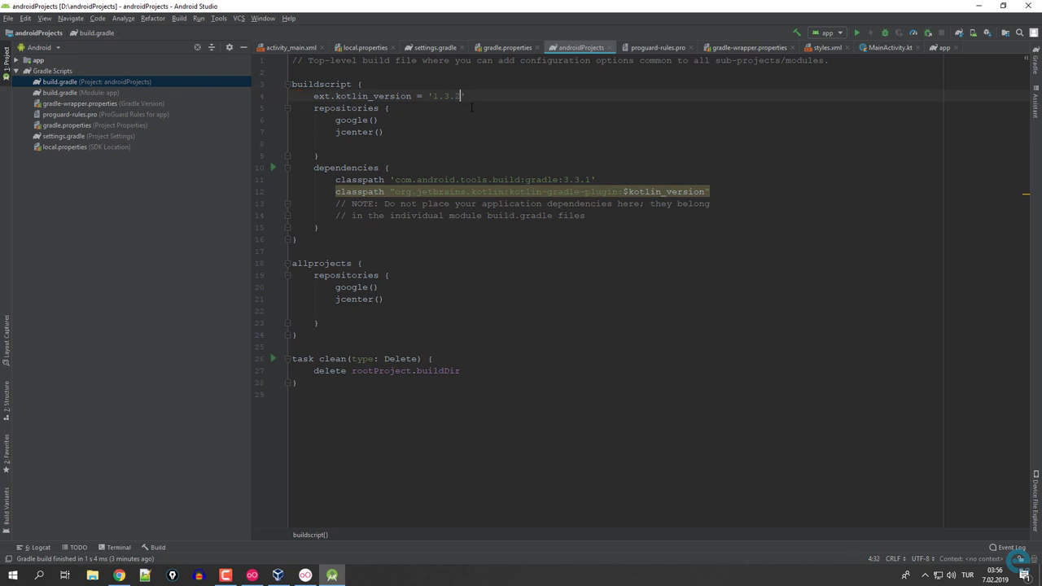
{"action": "left_click", "coordinate": [1009, 61]}
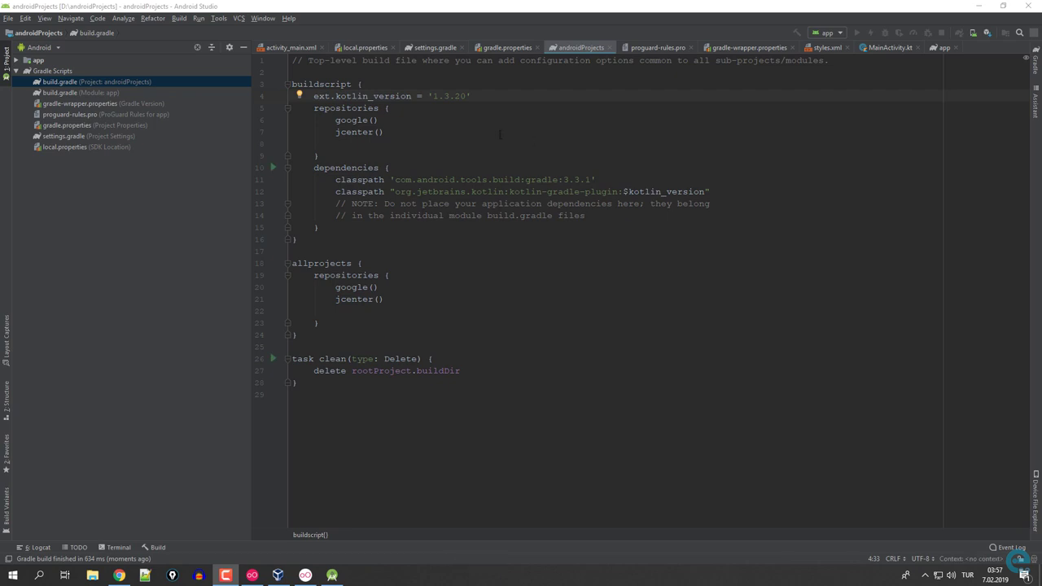
Invalidate Android Studio's caches and restart, returning the emulated phone to its home screen.
{"action": "left_click", "coordinate": [11, 19]}
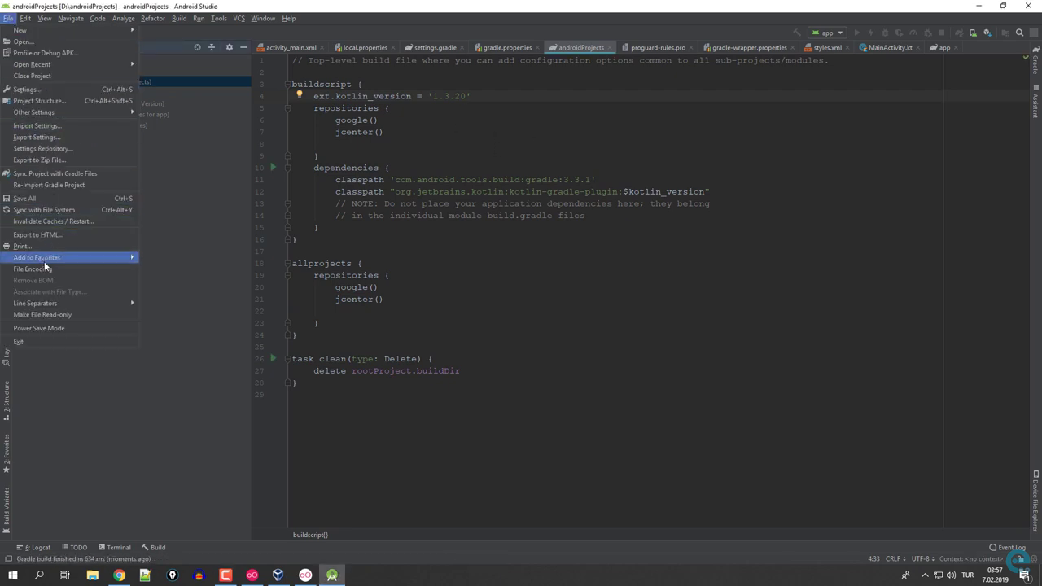
{"action": "left_click", "coordinate": [29, 222]}
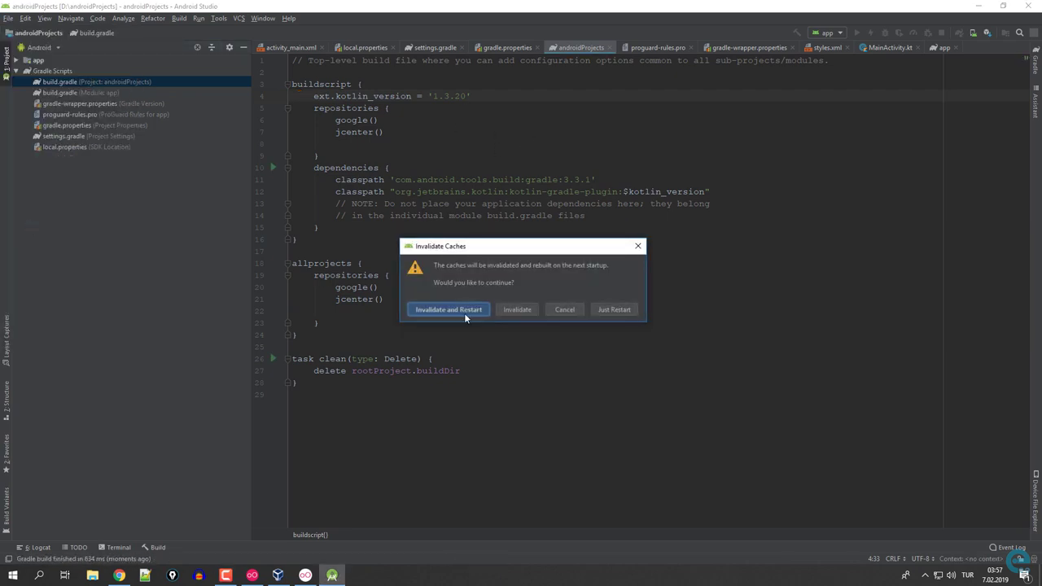
{"action": "left_click", "coordinate": [462, 313]}
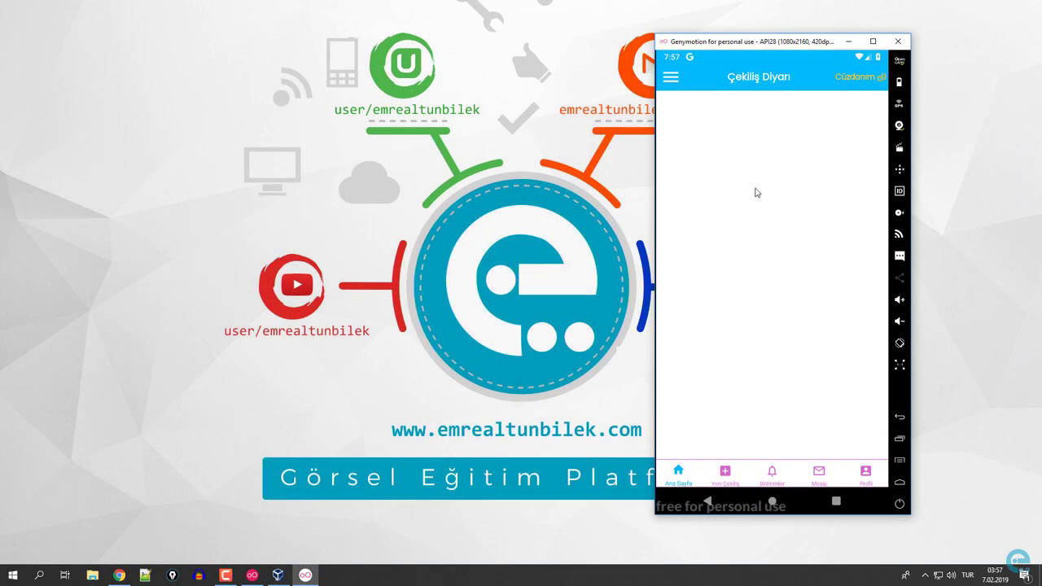
{"action": "left_click", "coordinate": [773, 502]}
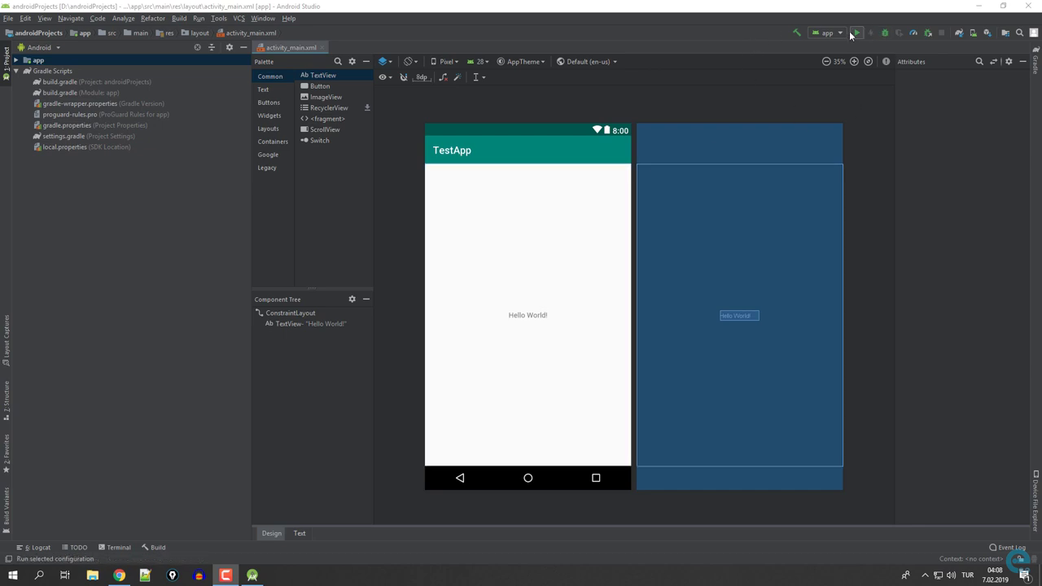
Launch Genymotion via the Start search and start the API28 virtual device beside Android Studio.
{"action": "left_click", "coordinate": [5, 578]}
{"action": "left_click", "coordinate": [4, 580]}
{"action": "type", "text": "geny"}
{"action": "key", "text": "Escape"}
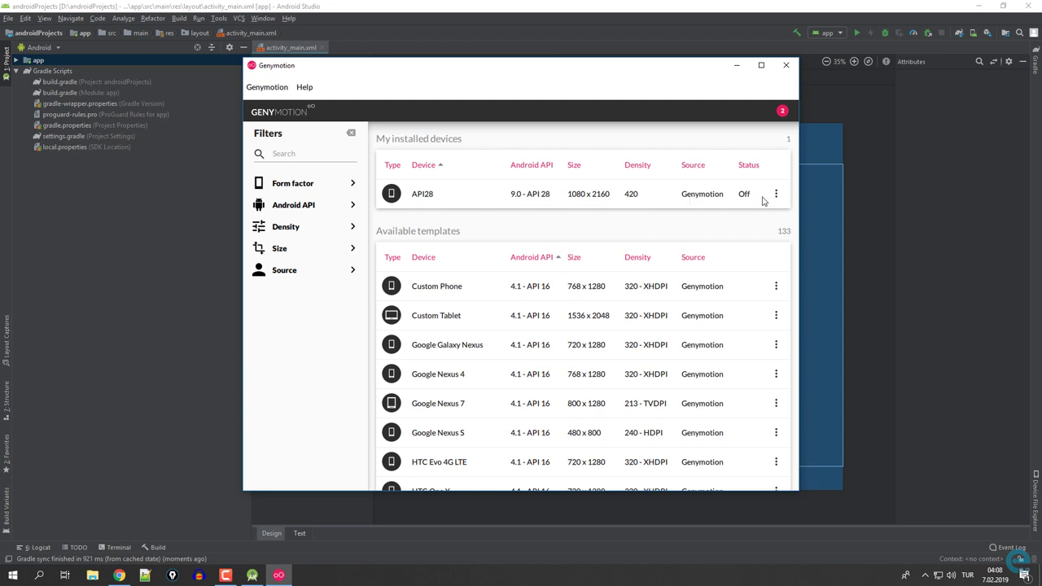
{"action": "left_click", "coordinate": [776, 194]}
{"action": "left_click", "coordinate": [699, 222]}
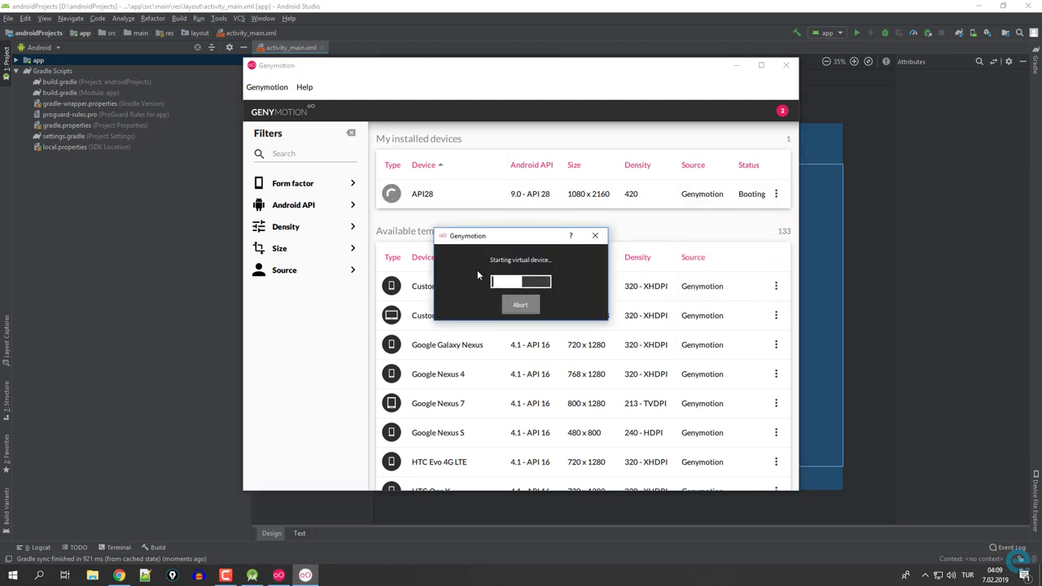
{"action": "left_click", "coordinate": [603, 13]}
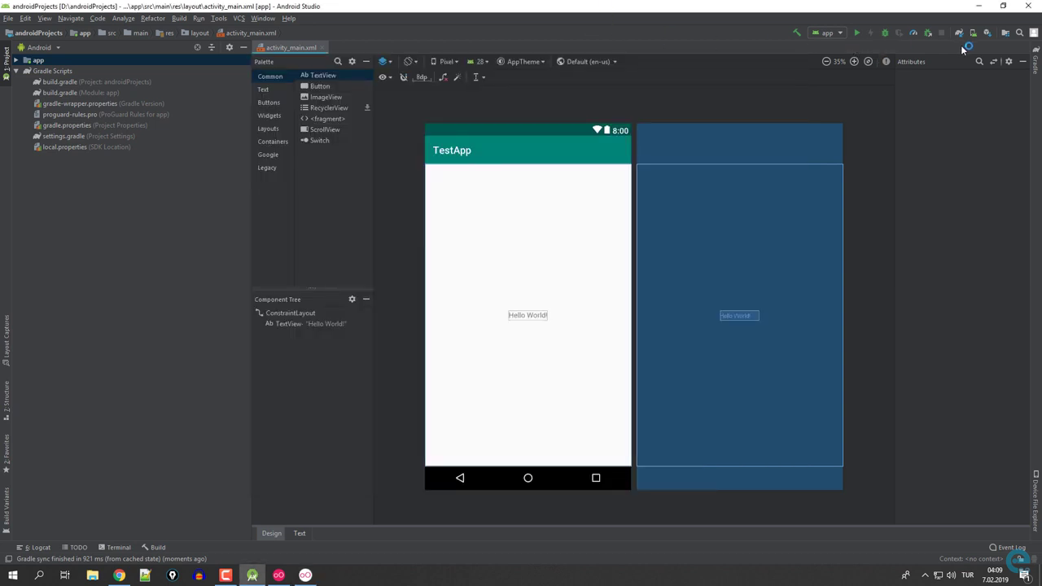
{"action": "left_click", "coordinate": [306, 575]}
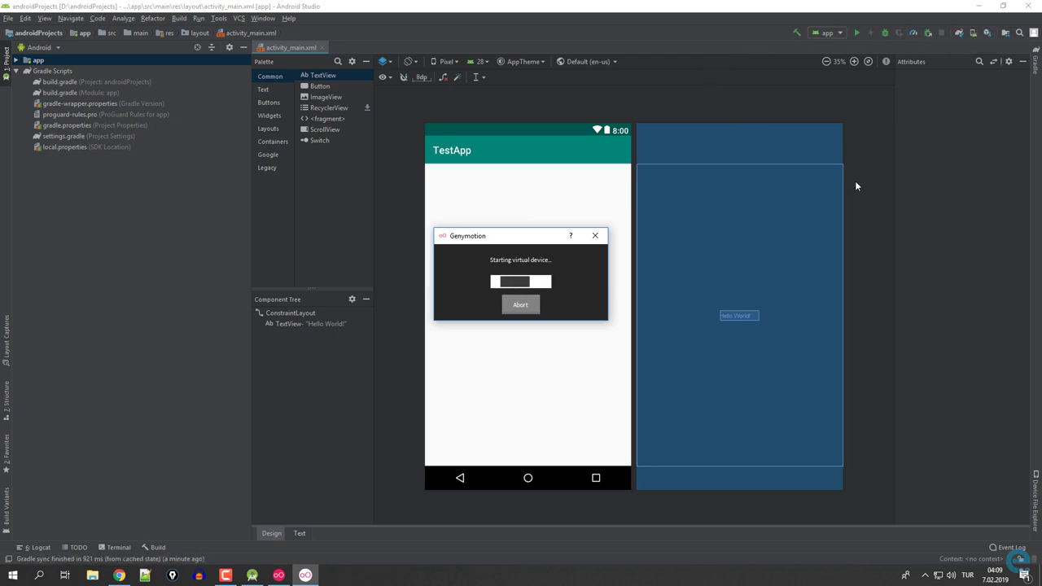
Run the app and deploy it to the connected API28 Genymotion device.
{"action": "left_click", "coordinate": [856, 33]}
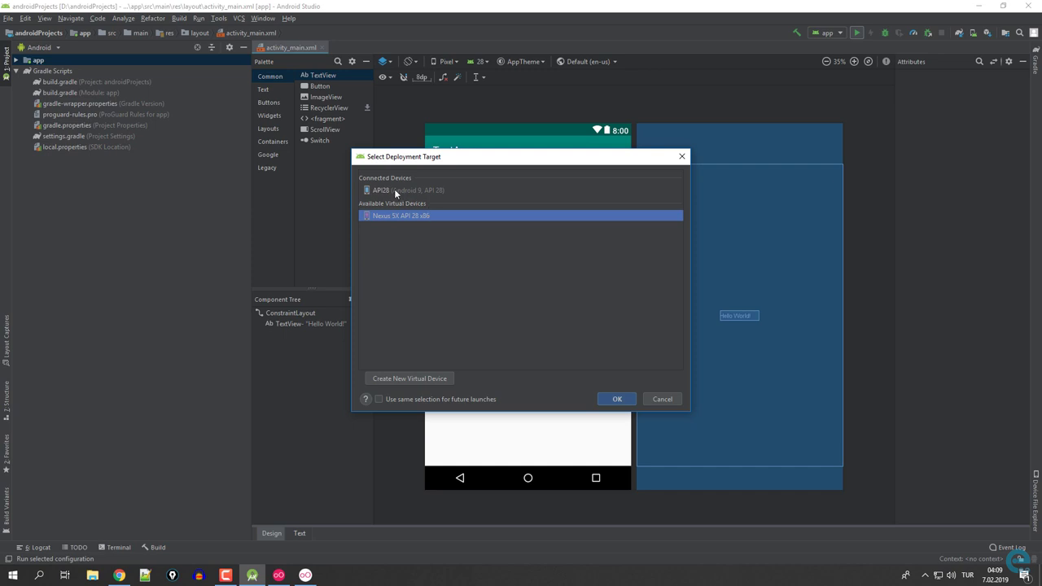
{"action": "left_click", "coordinate": [382, 190]}
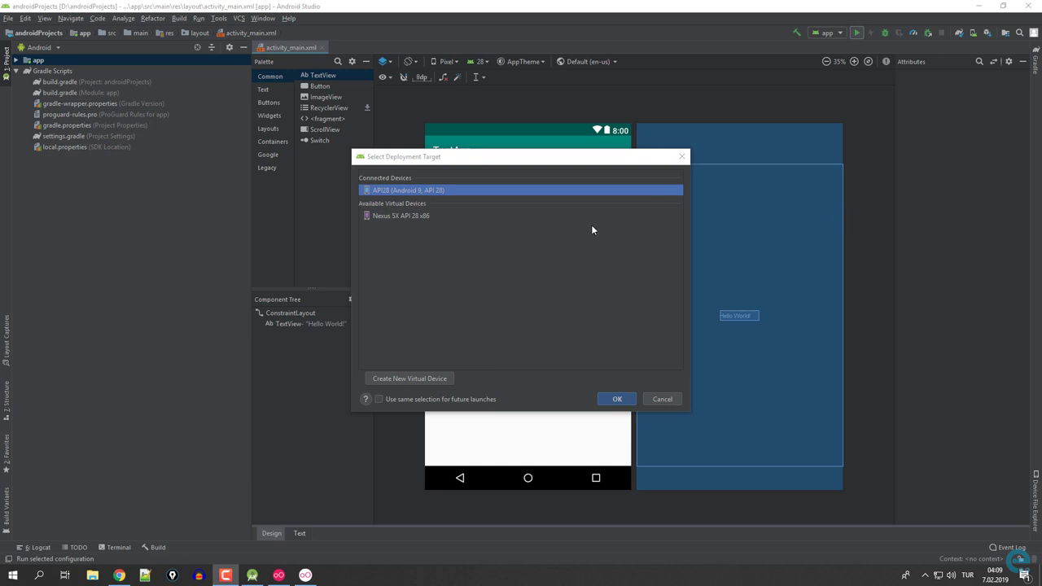
{"action": "left_click", "coordinate": [306, 575]}
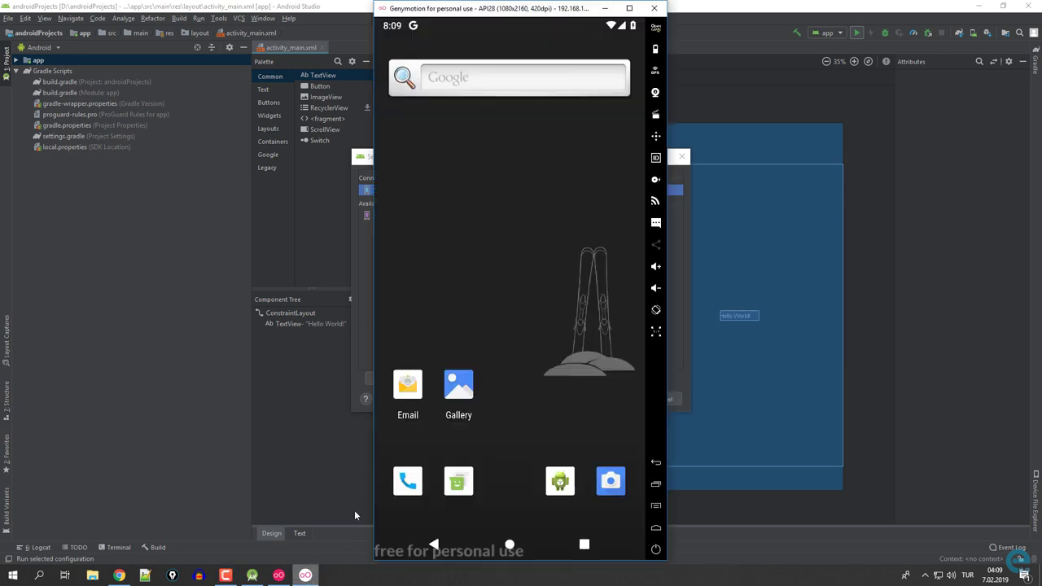
{"action": "left_click", "coordinate": [306, 575]}
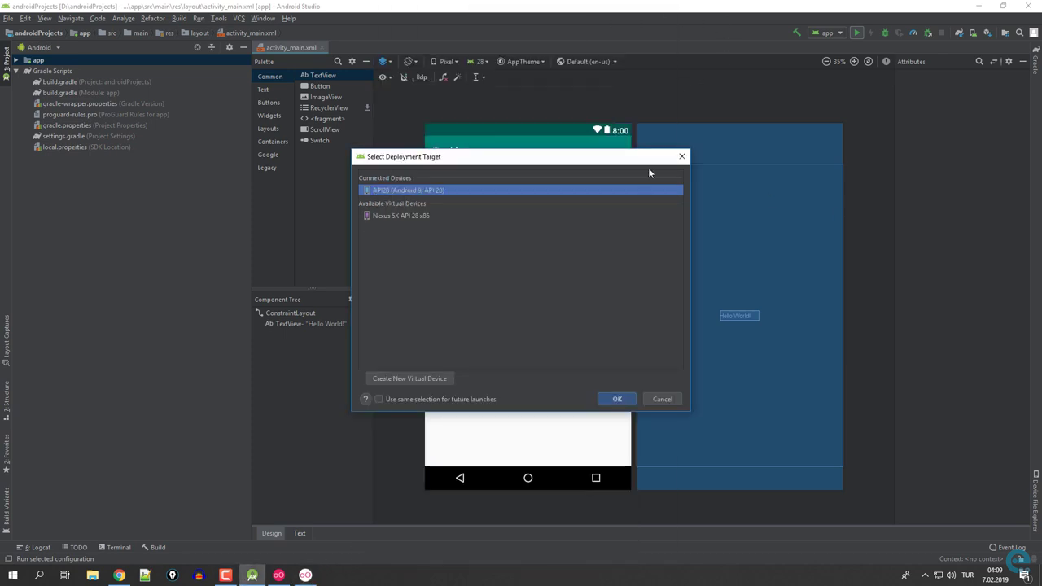
{"action": "left_click", "coordinate": [616, 398]}
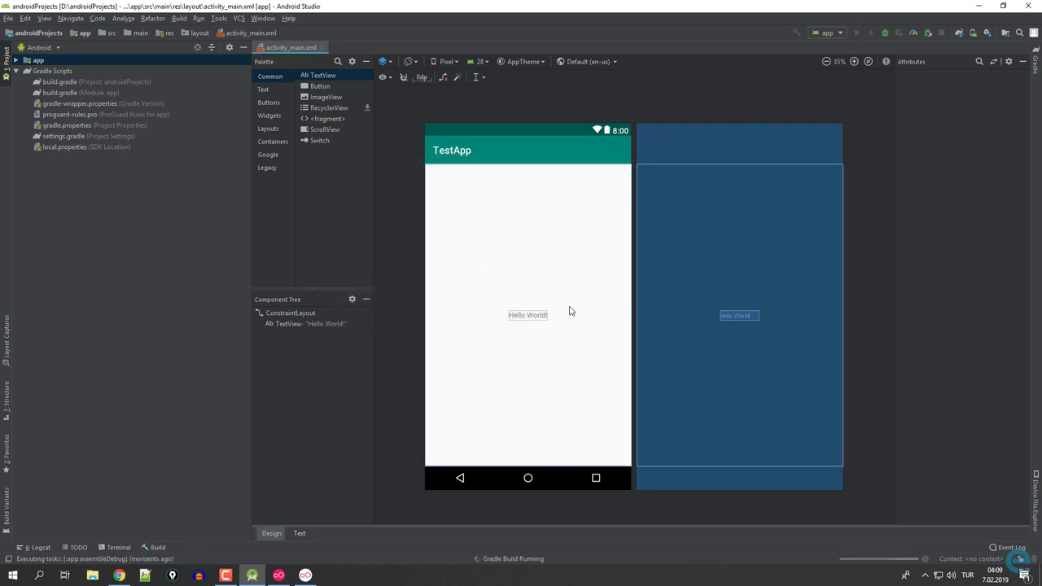
Shrink the emulator window, move it to the right, and bring Android Studio forward.
{"action": "left_click", "coordinate": [316, 577]}
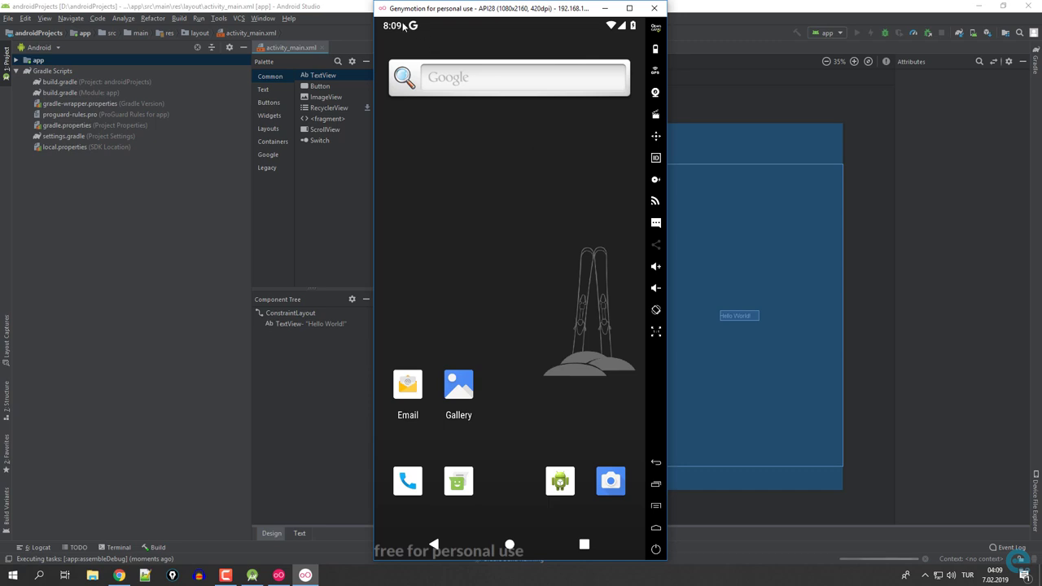
{"action": "left_click_drag", "start_coordinate": [375, 2], "coordinate": [424, 124]}
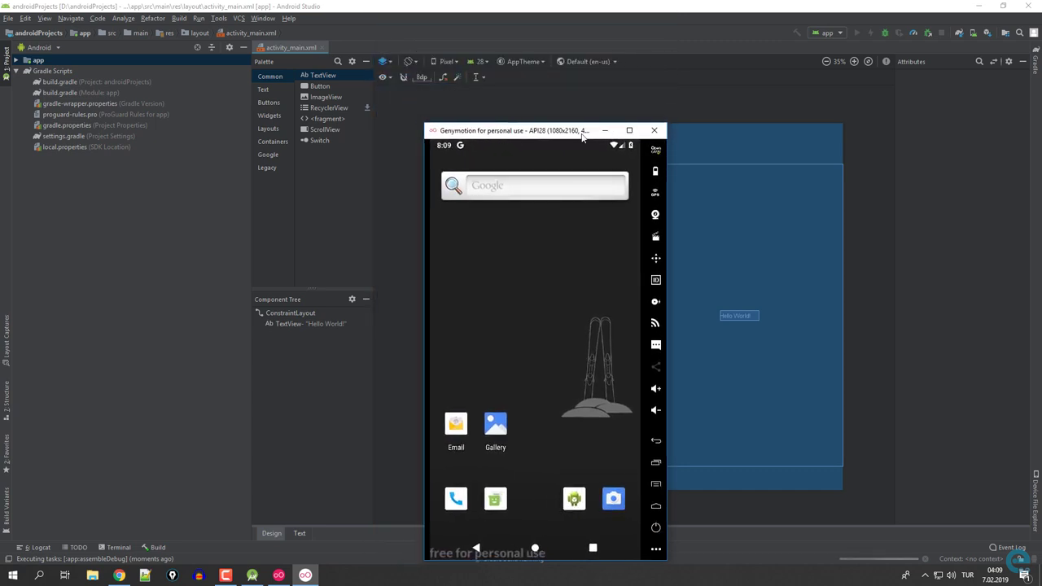
{"action": "left_click_drag", "start_coordinate": [582, 137], "coordinate": [893, 114]}
{"action": "left_click", "coordinate": [89, 94]}
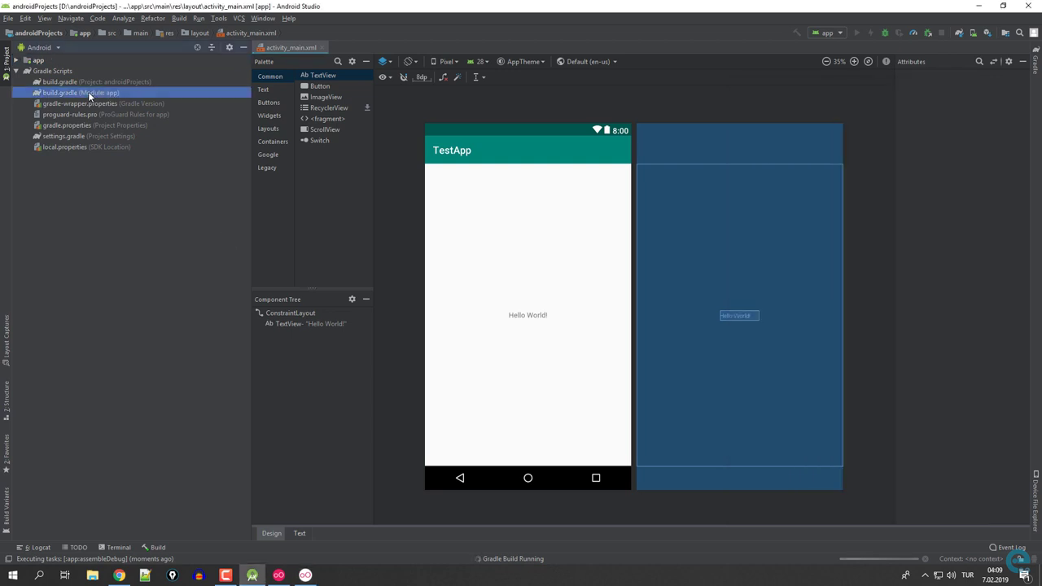
Open the app module's build.gradle, widen the Build console, and expand Run tasks.
{"action": "double_click", "coordinate": [89, 93]}
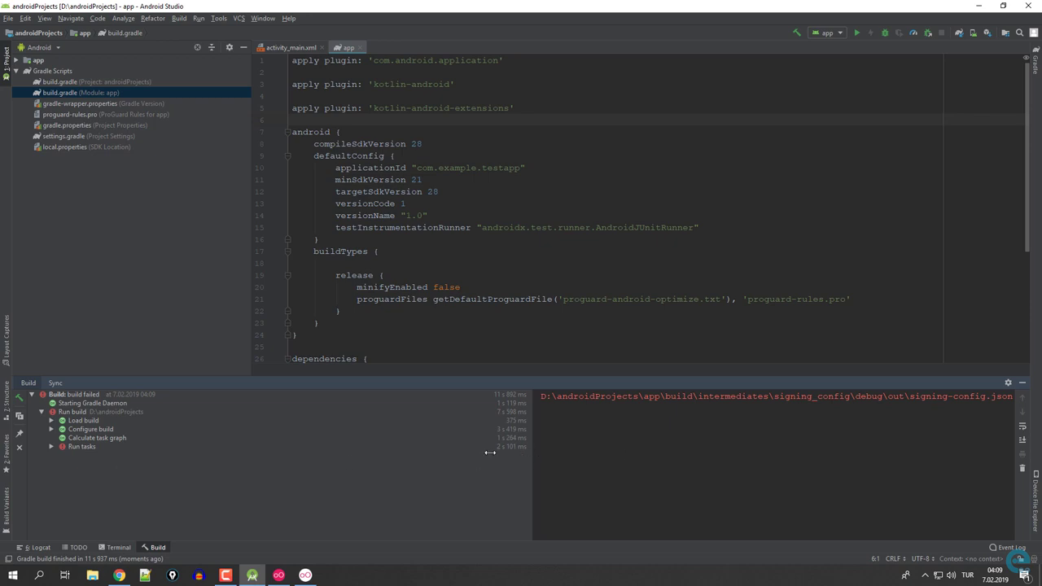
{"action": "left_click_drag", "start_coordinate": [489, 452], "coordinate": [324, 440]}
{"action": "double_click", "coordinate": [82, 446]}
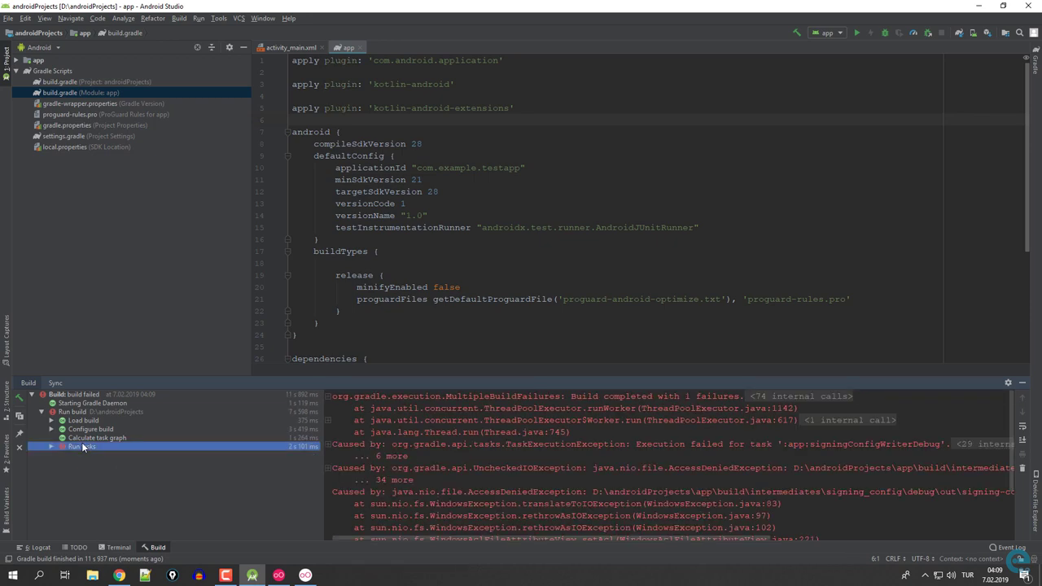
{"action": "scroll", "coordinate": [266, 472], "scroll_direction": "down", "scroll_amount": 3}
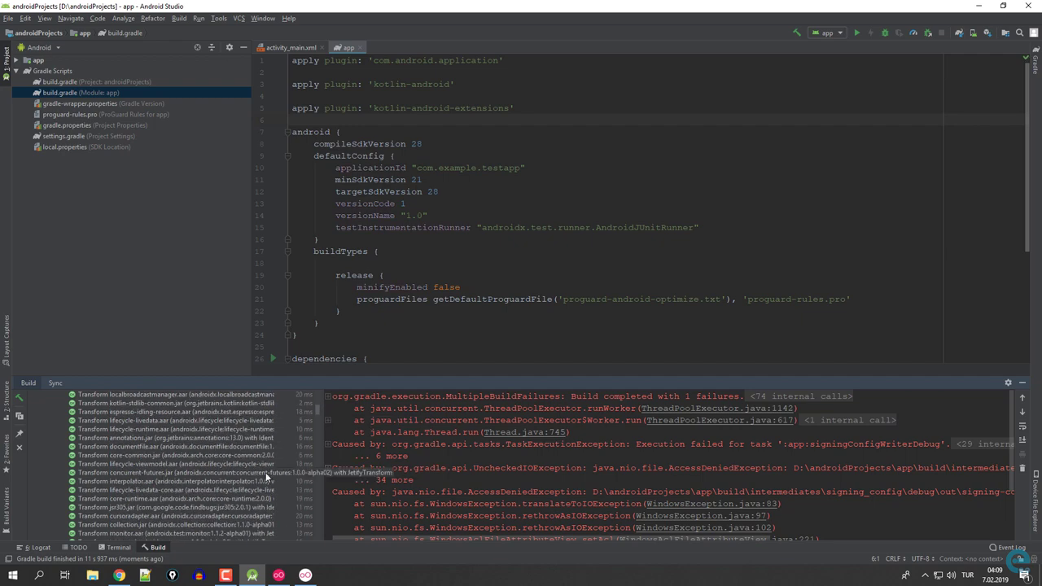
Expand the failed :app:signingConfigWriterDebug task to reveal its AccessDeniedException.
{"action": "left_click", "coordinate": [322, 414]}
{"action": "left_click_drag", "start_coordinate": [316, 419], "coordinate": [320, 482]}
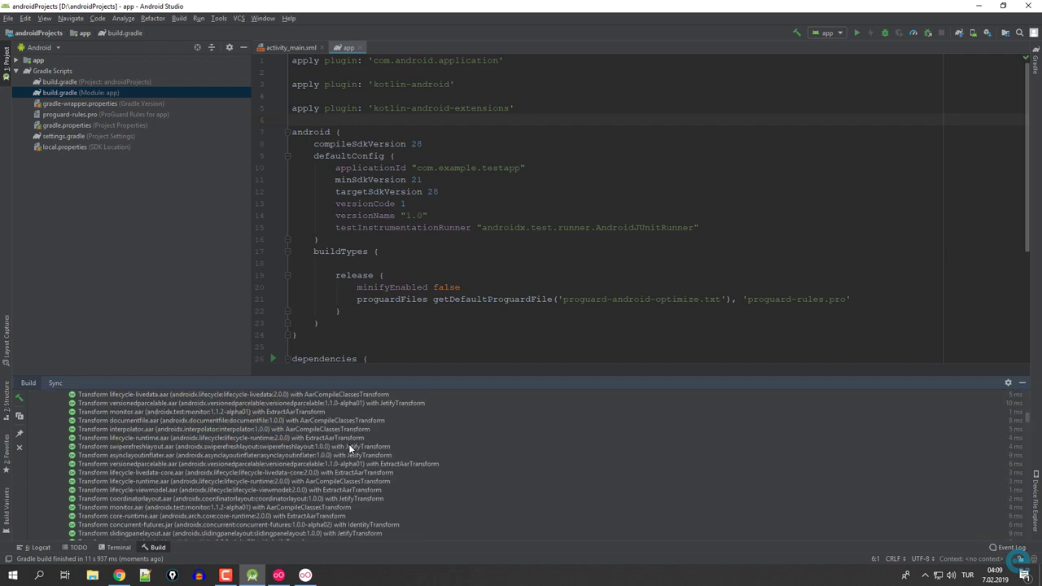
{"action": "left_click_drag", "start_coordinate": [1034, 446], "coordinate": [1010, 551]}
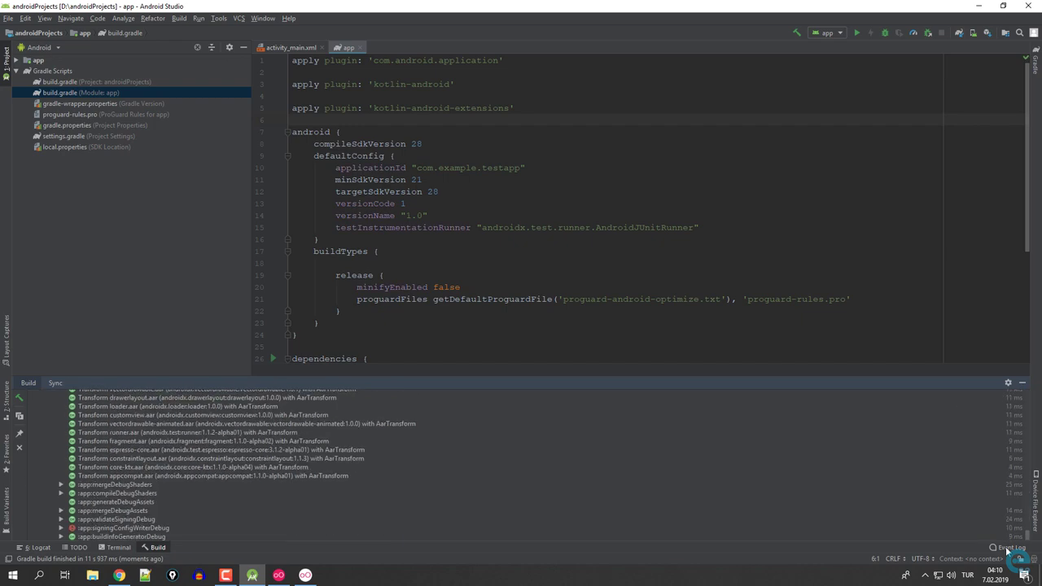
{"action": "left_click", "coordinate": [62, 526]}
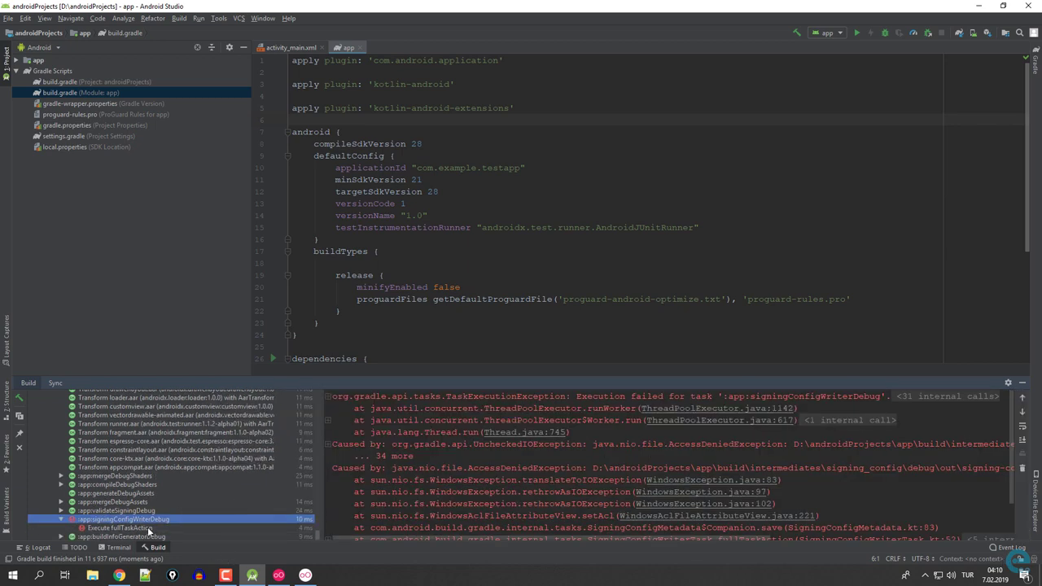
{"action": "left_click", "coordinate": [119, 529]}
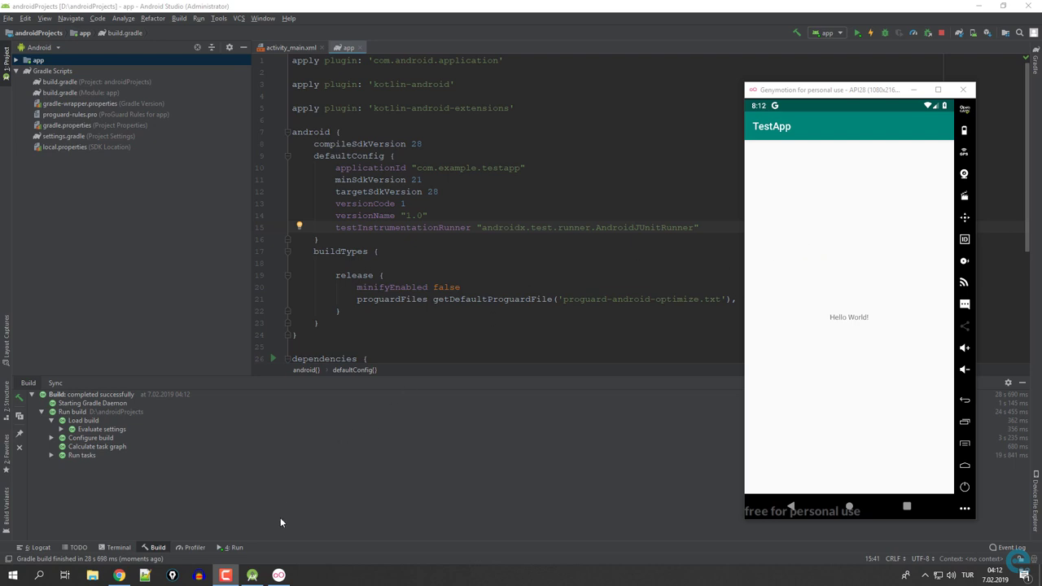
Dismiss the Android Studio taskbar jump-list menus and return to build.gradle (Module: app).
{"action": "right_click", "coordinate": [252, 576]}
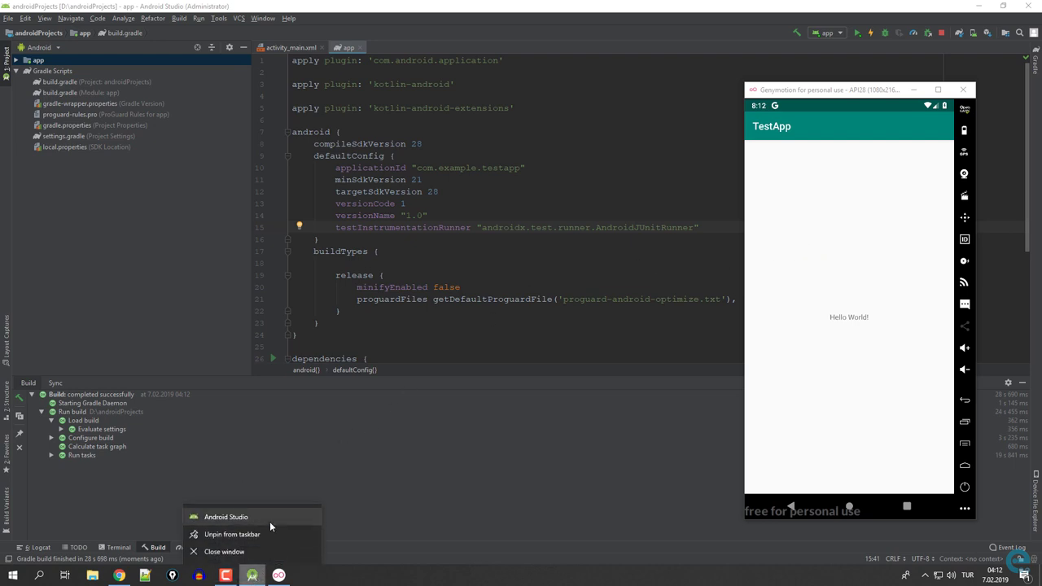
{"action": "right_click", "coordinate": [250, 521]}
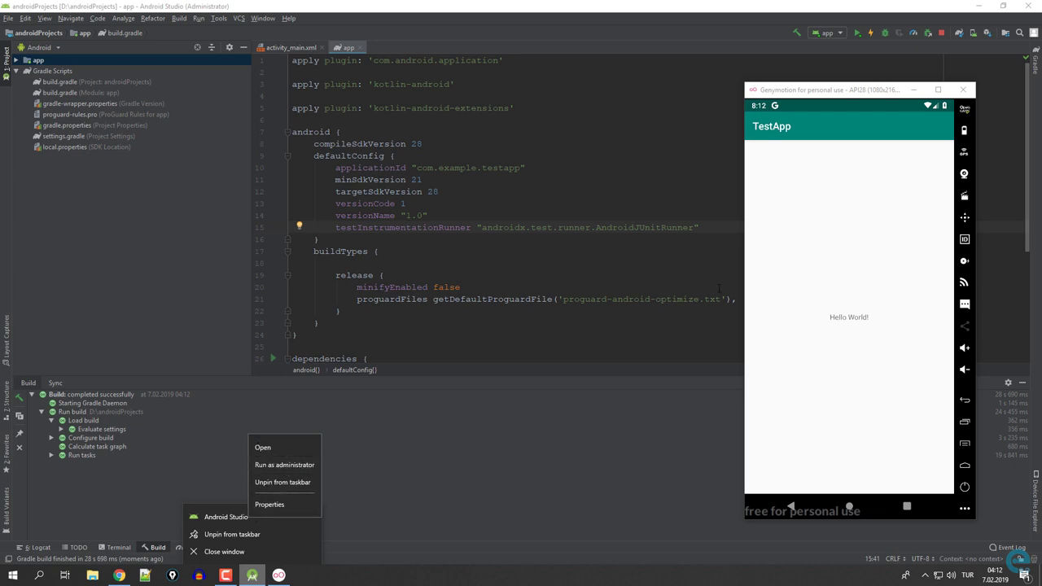
{"action": "left_click", "coordinate": [841, 92]}
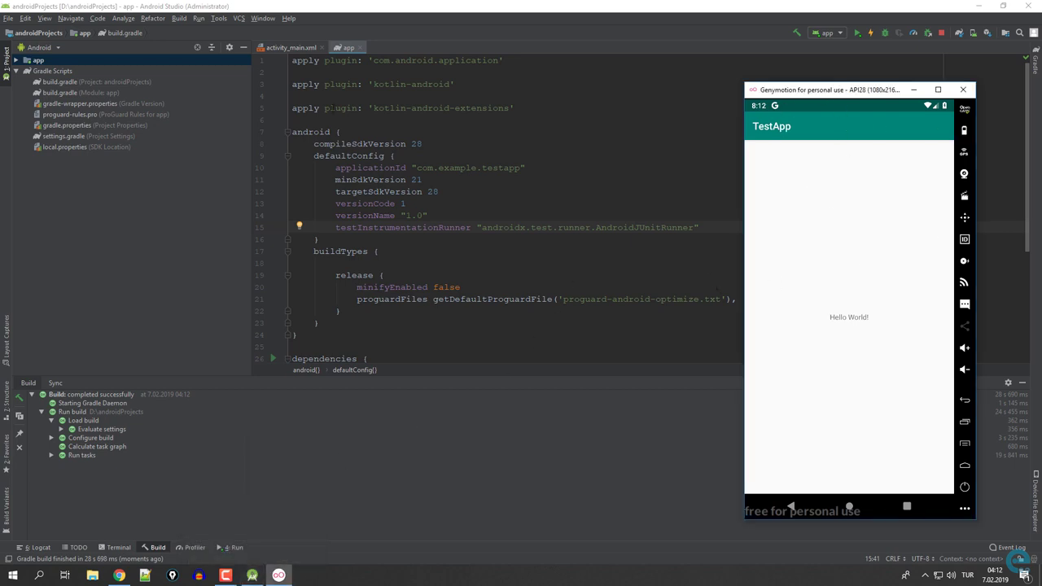
{"action": "left_click", "coordinate": [92, 93]}
{"action": "scroll", "coordinate": [611, 212], "scroll_direction": "down", "scroll_amount": 5}
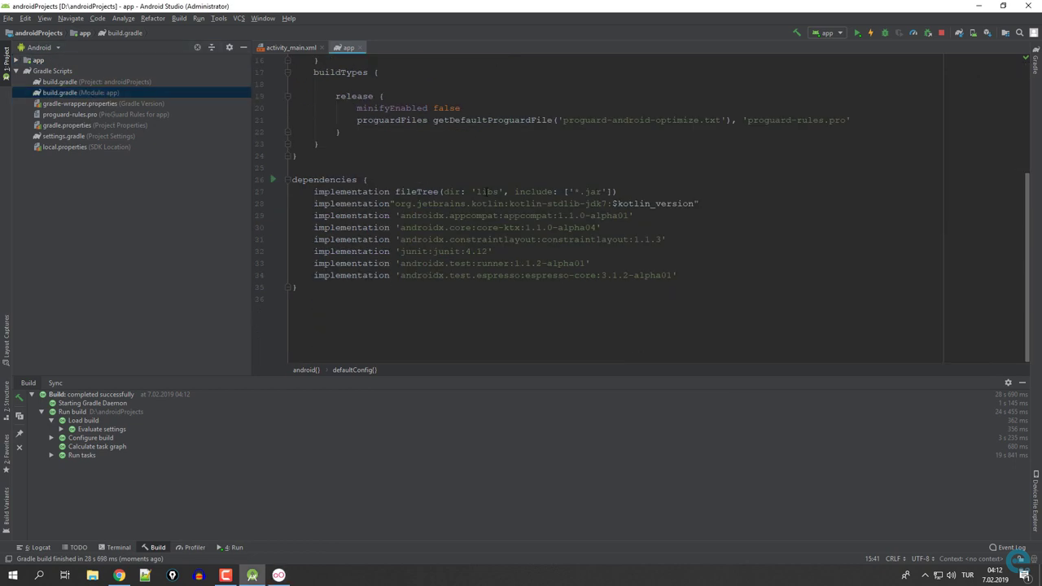
Open the project build.gradle and gradle-wrapper.properties (gradle-4.10.1-all.zip), then hide the Build panel.
{"action": "scroll", "coordinate": [496, 217], "scroll_direction": "up", "scroll_amount": 5}
{"action": "left_click", "coordinate": [301, 47]}
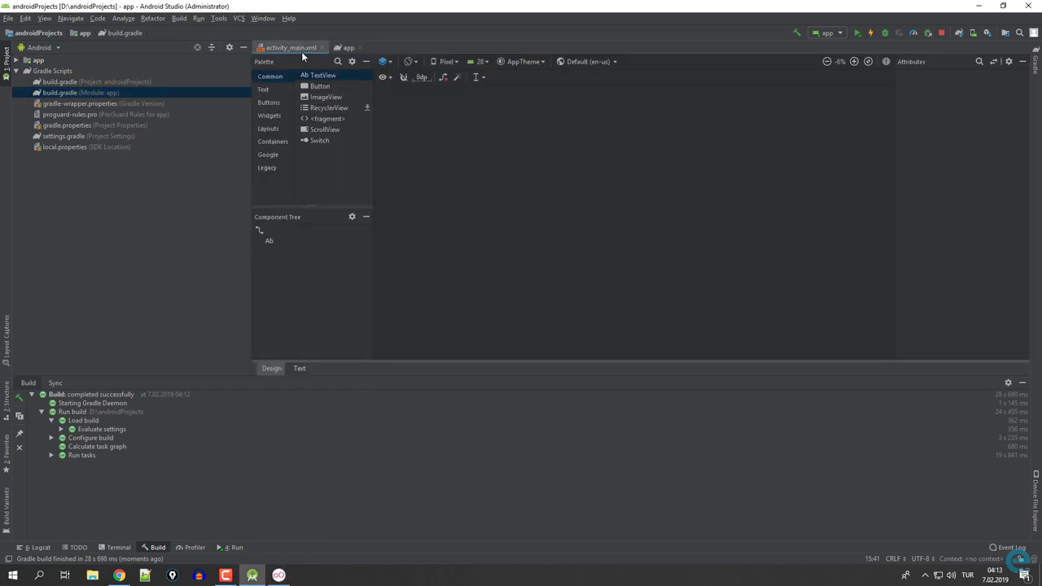
{"action": "double_click", "coordinate": [68, 85]}
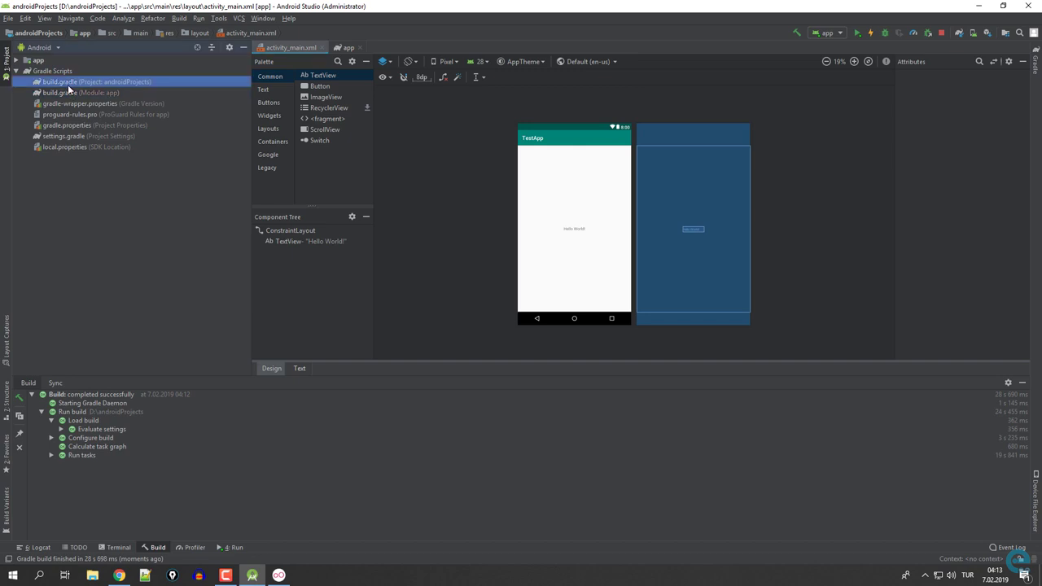
{"action": "left_click", "coordinate": [550, 144]}
{"action": "scroll", "coordinate": [559, 167], "scroll_direction": "down", "scroll_amount": 3}
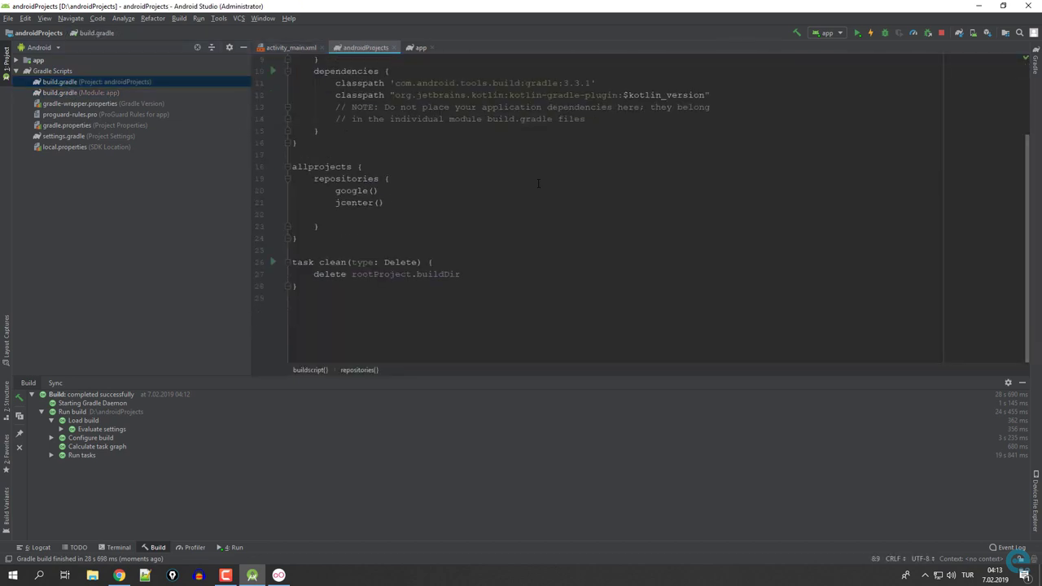
{"action": "scroll", "coordinate": [560, 167], "scroll_direction": "up", "scroll_amount": 3}
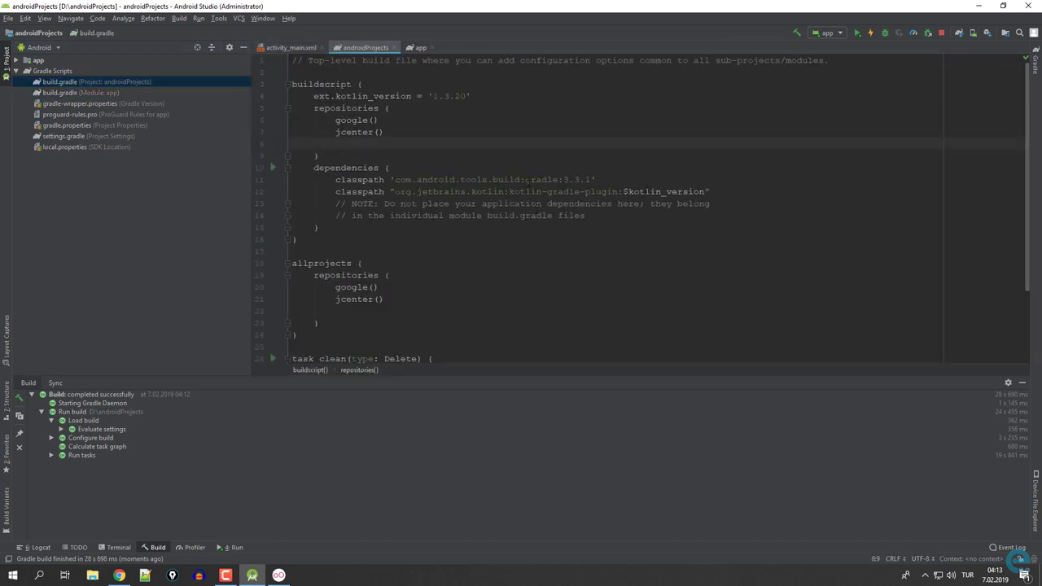
{"action": "double_click", "coordinate": [80, 102]}
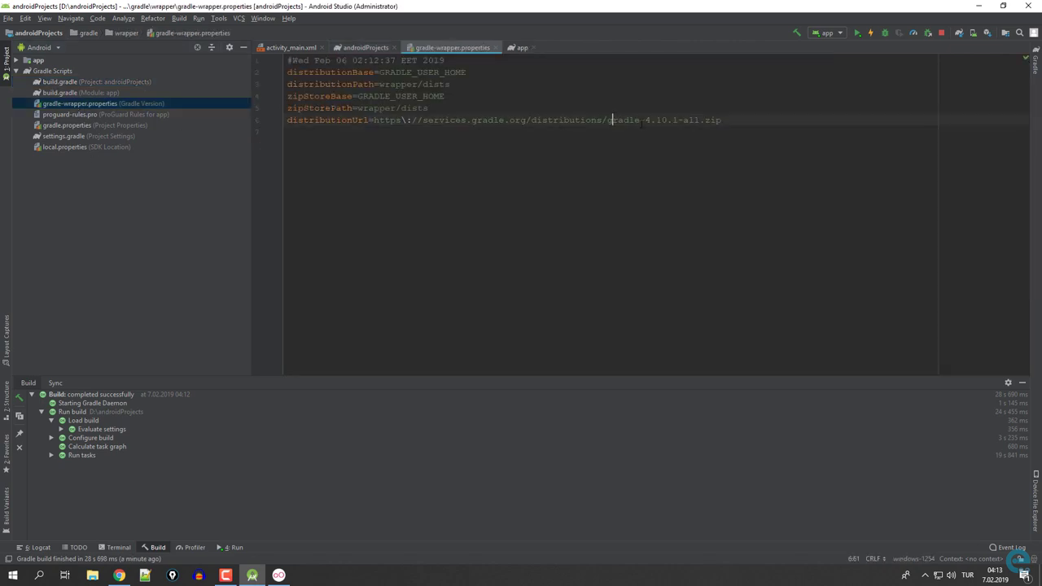
{"action": "left_click", "coordinate": [1022, 382]}
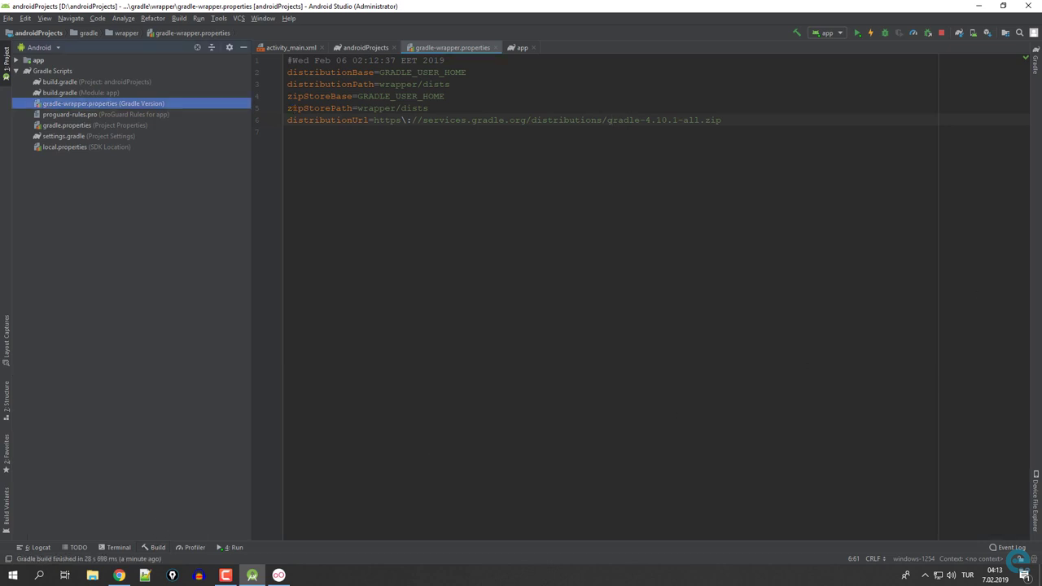
In Chrome, open the Firebase Android guide and scroll to the Add the SDK section.
{"action": "key", "text": "alt+Tab"}
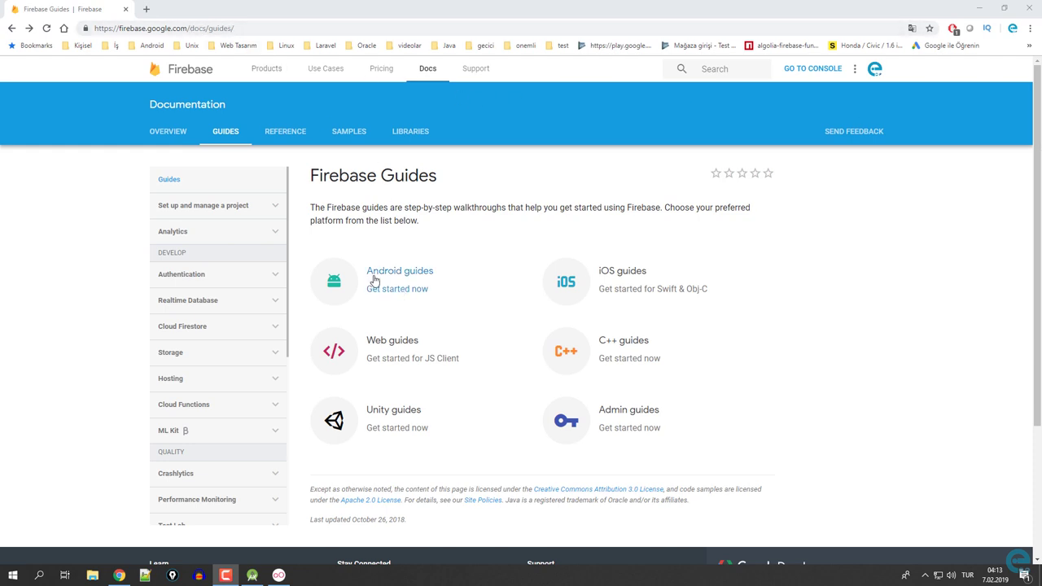
{"action": "left_click", "coordinate": [447, 285]}
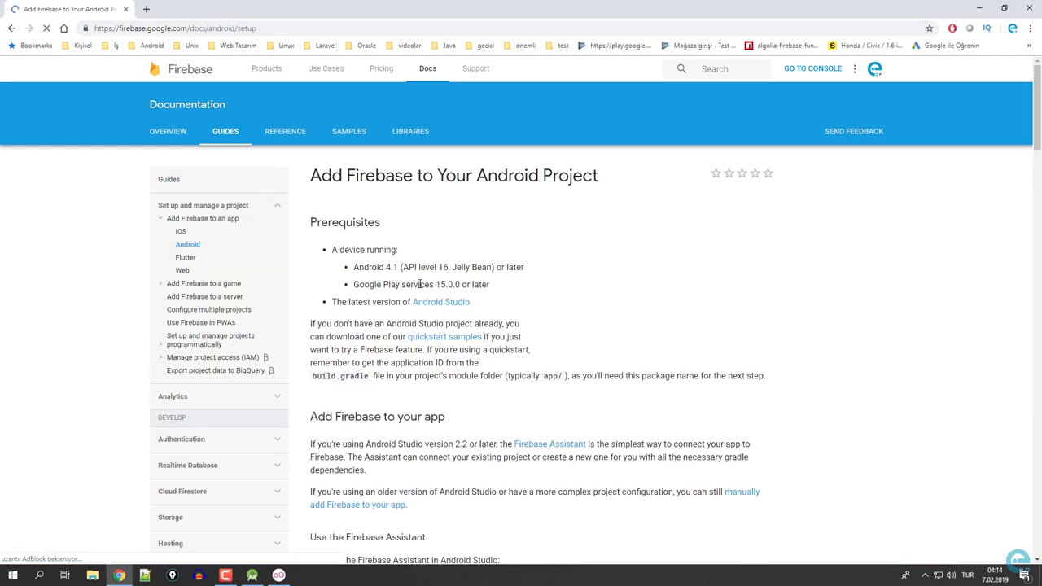
{"action": "scroll", "coordinate": [417, 281], "scroll_direction": "down", "scroll_amount": 1}
{"action": "scroll", "coordinate": [416, 281], "scroll_direction": "down", "scroll_amount": 4}
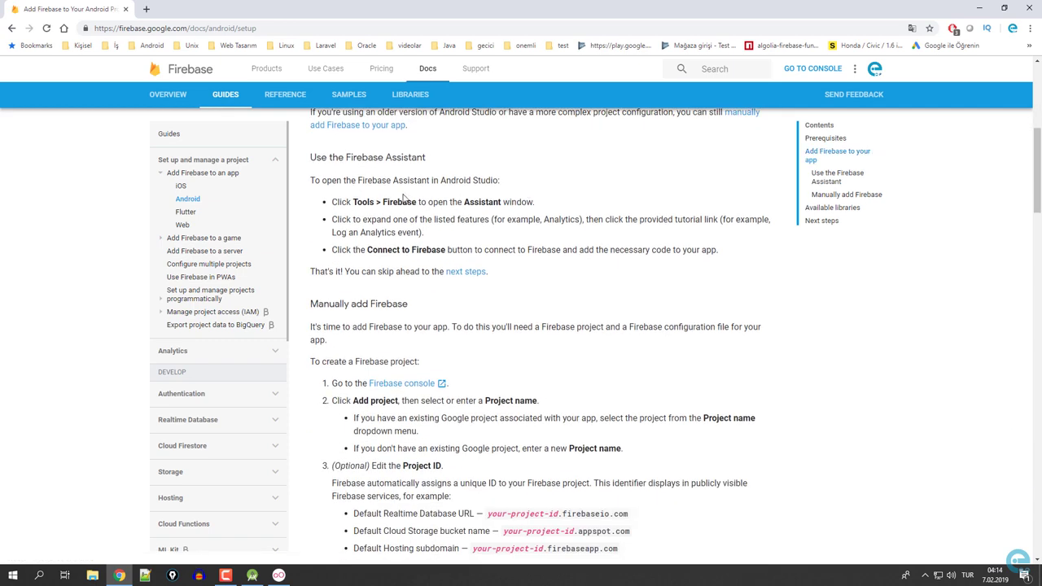
{"action": "left_click_drag", "start_coordinate": [352, 202], "coordinate": [535, 203]}
{"action": "scroll", "coordinate": [492, 294], "scroll_direction": "down", "scroll_amount": 3}
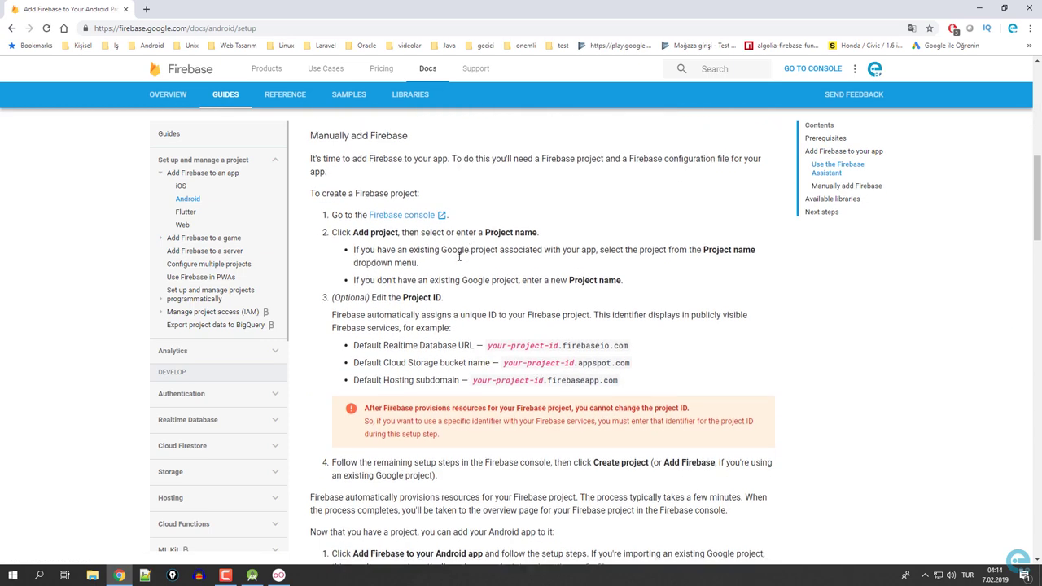
{"action": "scroll", "coordinate": [492, 295], "scroll_direction": "down", "scroll_amount": 9}
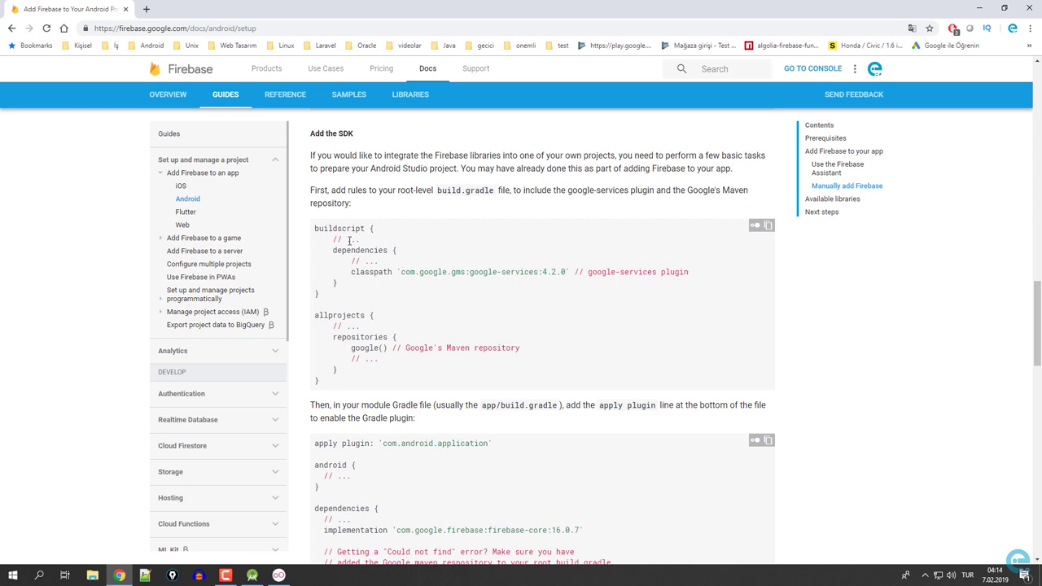
Copy the google-services classpath line and restore the browser window over Android Studio.
{"action": "left_click_drag", "start_coordinate": [350, 272], "coordinate": [572, 272]}
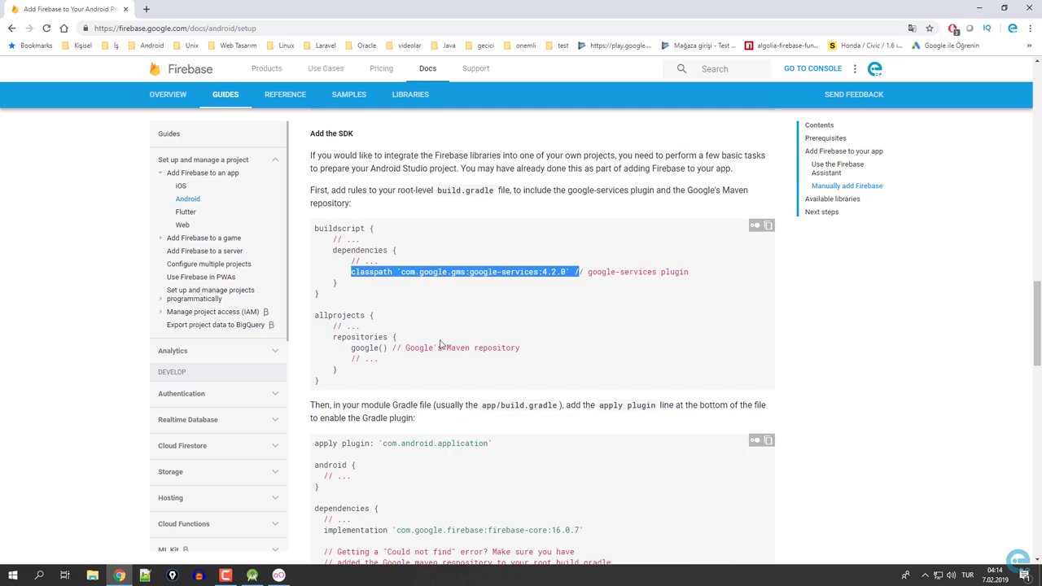
{"action": "right_click", "coordinate": [408, 275]}
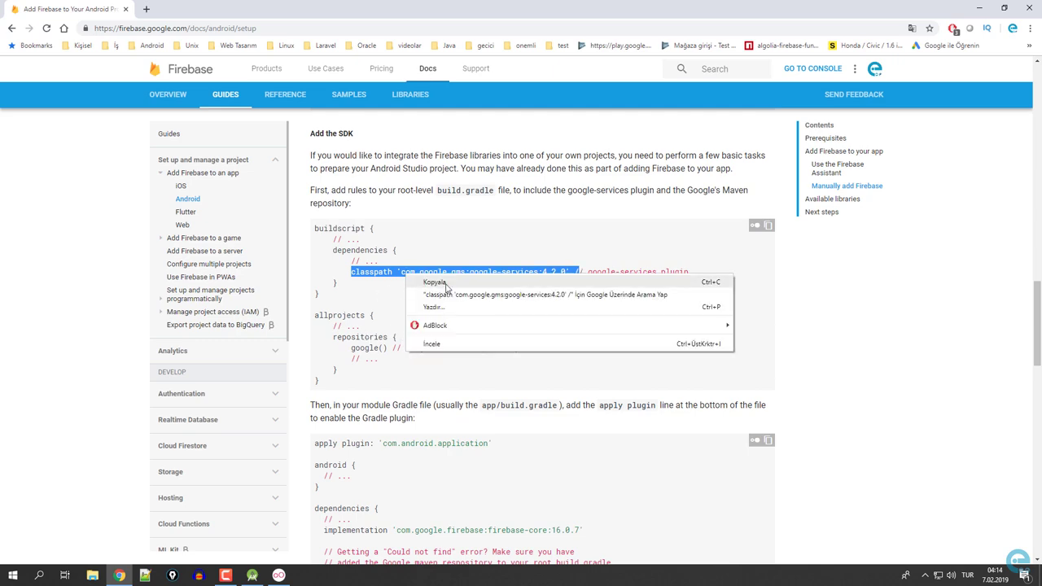
{"action": "left_click", "coordinate": [439, 283]}
{"action": "left_click_drag", "start_coordinate": [406, 6], "coordinate": [531, 119]}
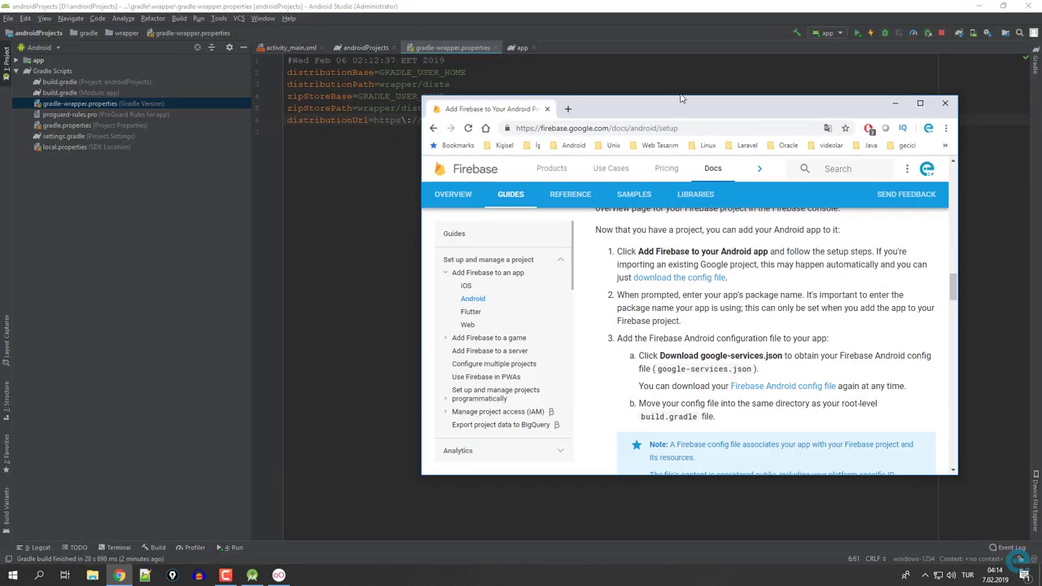
Tile Android Studio beside the browser and open the app and project build.gradle files.
{"action": "left_click_drag", "start_coordinate": [657, 12], "coordinate": [0, 25]}
{"action": "left_click", "coordinate": [598, 269]}
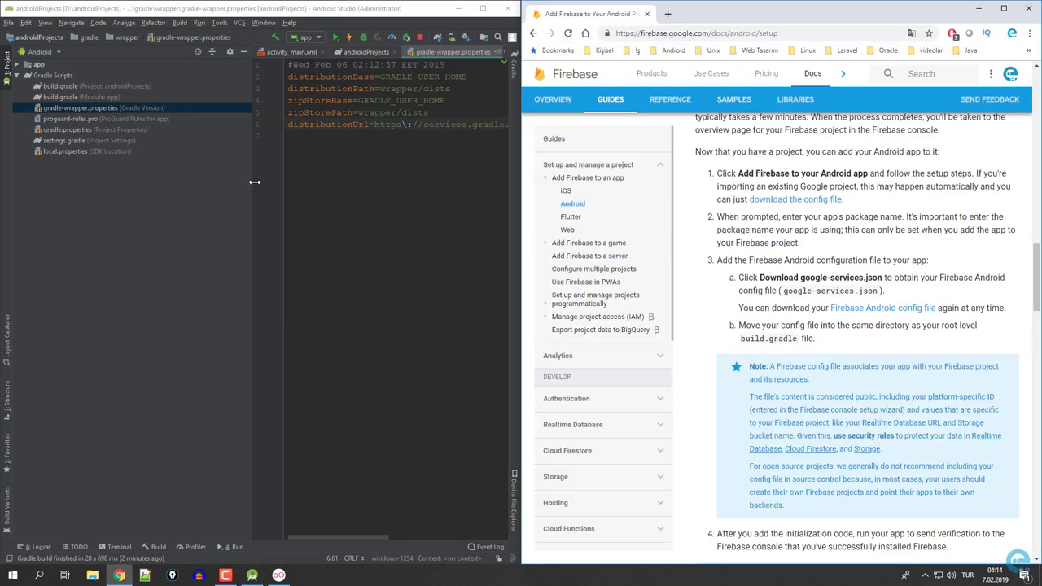
{"action": "left_click_drag", "start_coordinate": [255, 183], "coordinate": [154, 184]}
{"action": "double_click", "coordinate": [79, 97]}
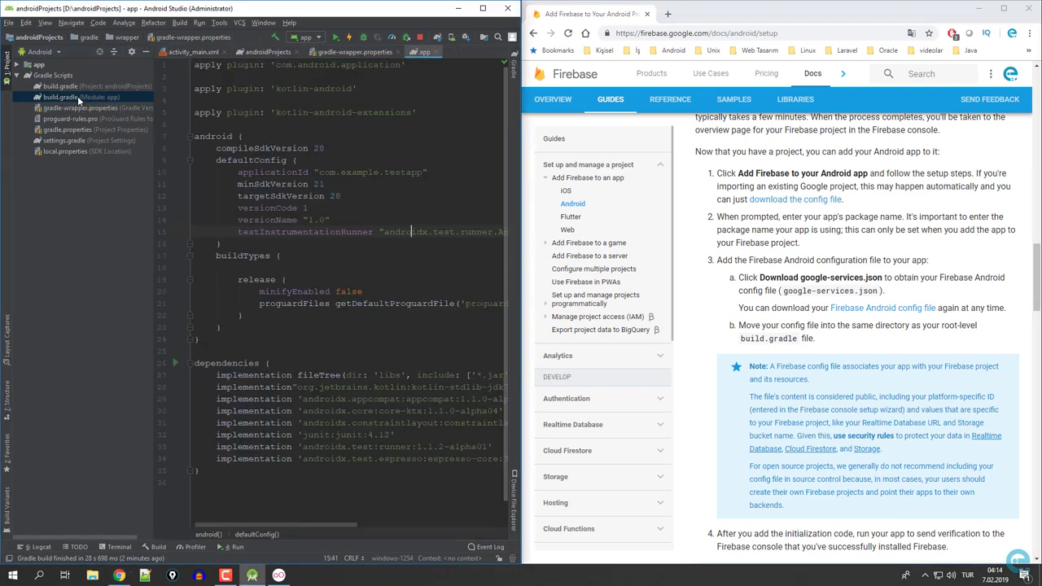
{"action": "double_click", "coordinate": [70, 86]}
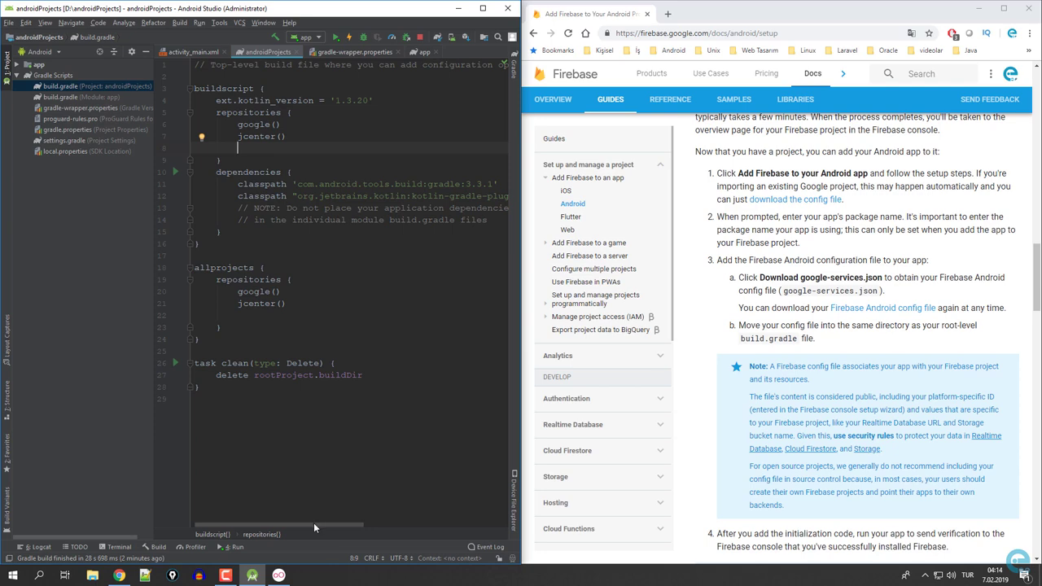
Copy the classpath 'com.google.gms:google-services:4.2.0' line from the guide.
{"action": "left_click_drag", "start_coordinate": [314, 523], "coordinate": [333, 519]}
{"action": "scroll", "coordinate": [813, 295], "scroll_direction": "up", "scroll_amount": 3}
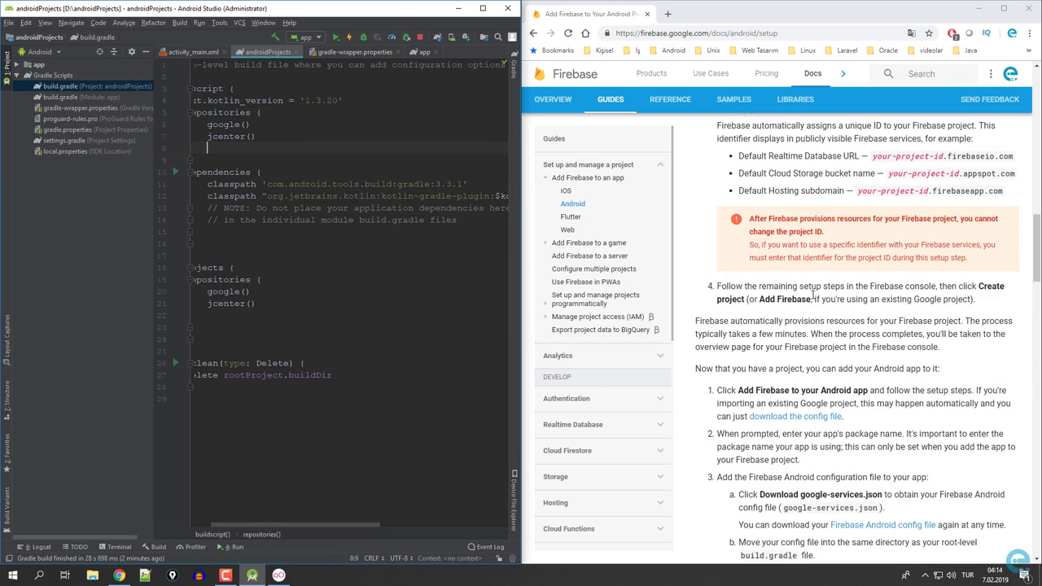
{"action": "scroll", "coordinate": [814, 295], "scroll_direction": "up", "scroll_amount": 2}
{"action": "scroll", "coordinate": [806, 289], "scroll_direction": "down", "scroll_amount": 12}
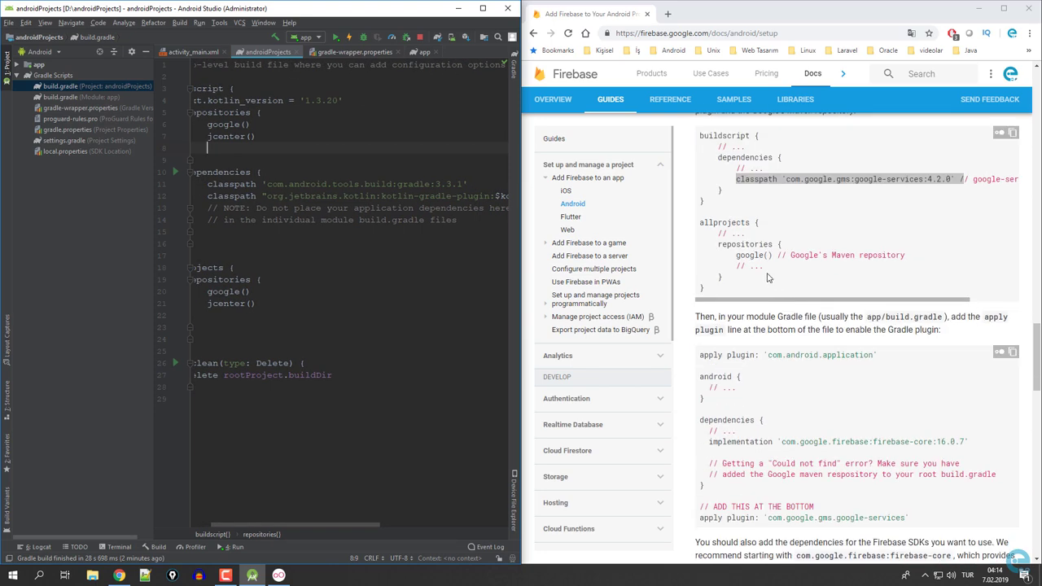
{"action": "scroll", "coordinate": [767, 278], "scroll_direction": "up", "scroll_amount": 1}
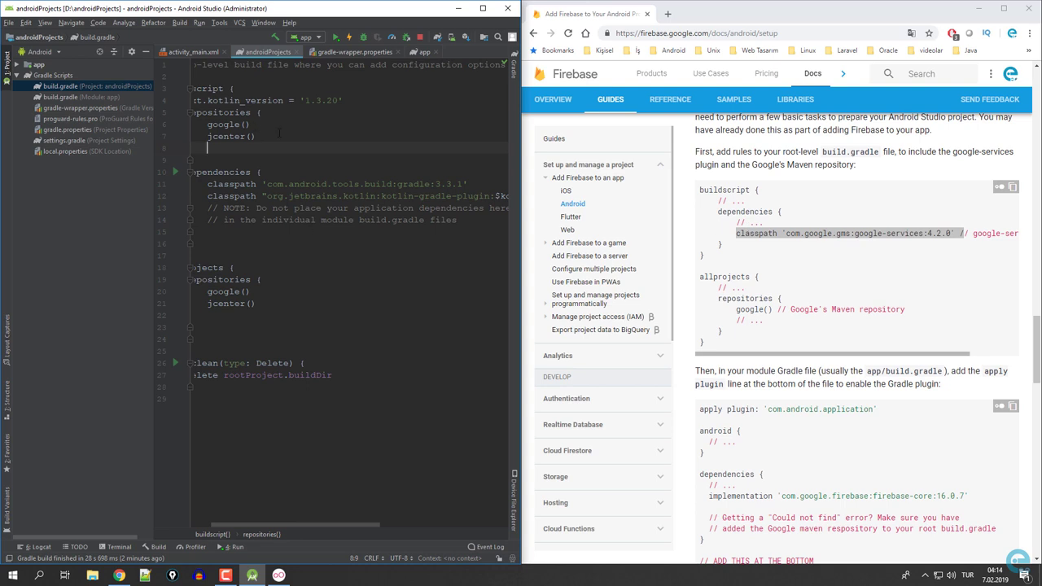
{"action": "right_click", "coordinate": [777, 233]}
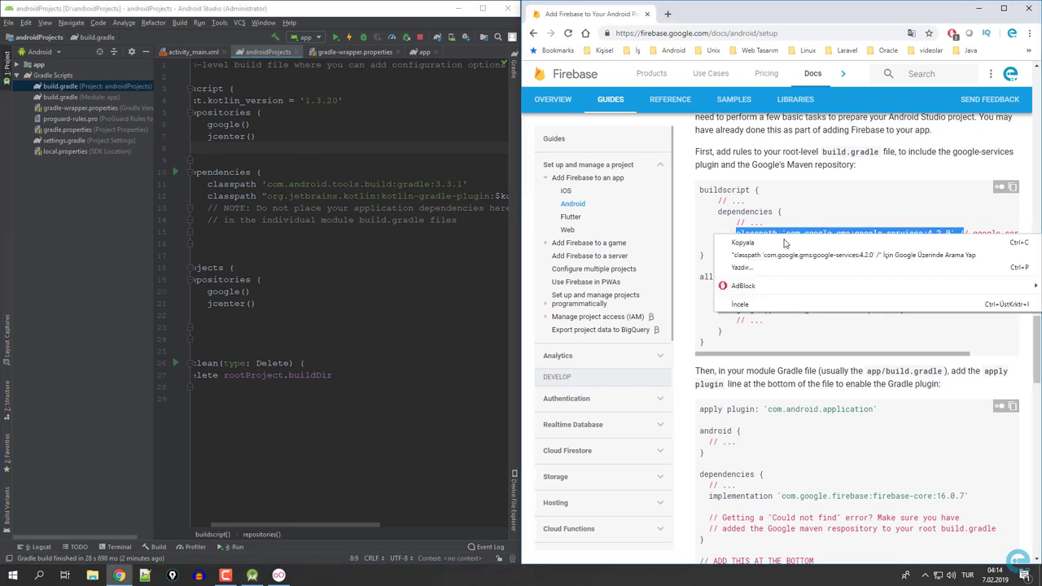
{"action": "left_click", "coordinate": [797, 245]}
{"action": "left_click_drag", "start_coordinate": [339, 529], "coordinate": [323, 530]}
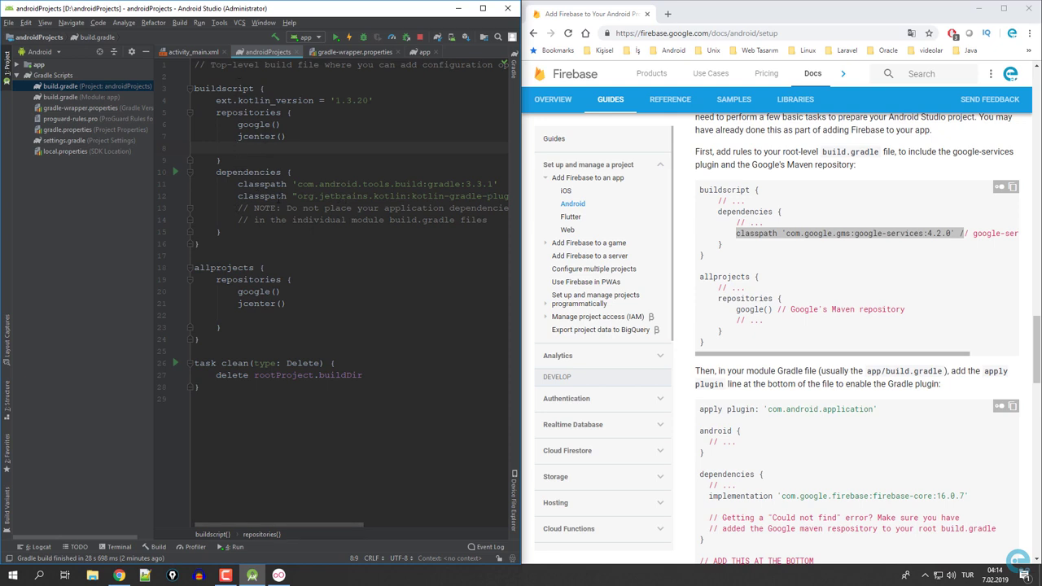
Paste classpath 'com.google.gms:google-services:4.2.0' below the tools gradle classpath and sync.
{"action": "left_click", "coordinate": [499, 184]}
{"action": "key", "text": "Return"}
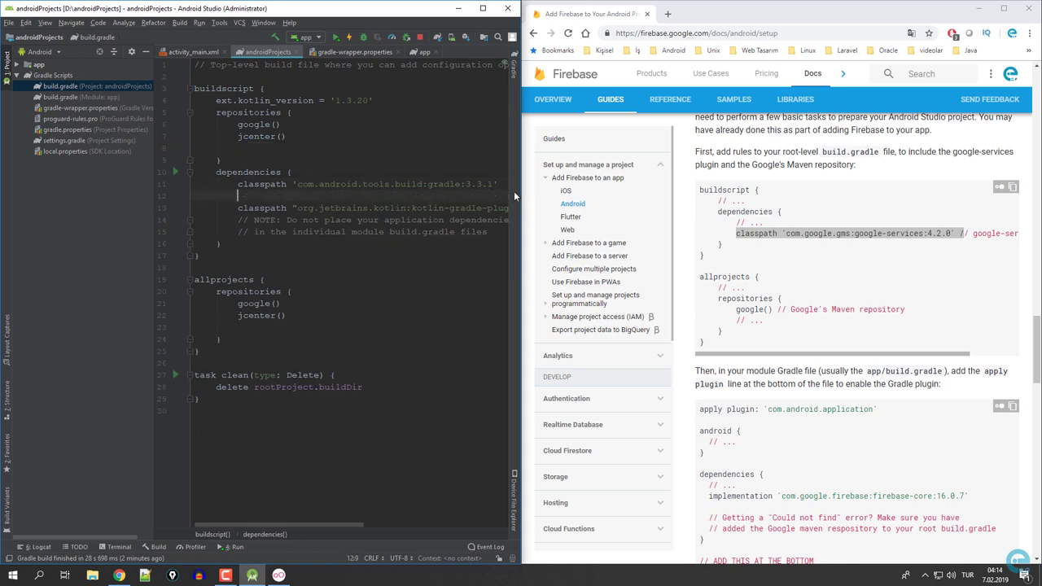
{"action": "key", "text": "ctrl+v"}
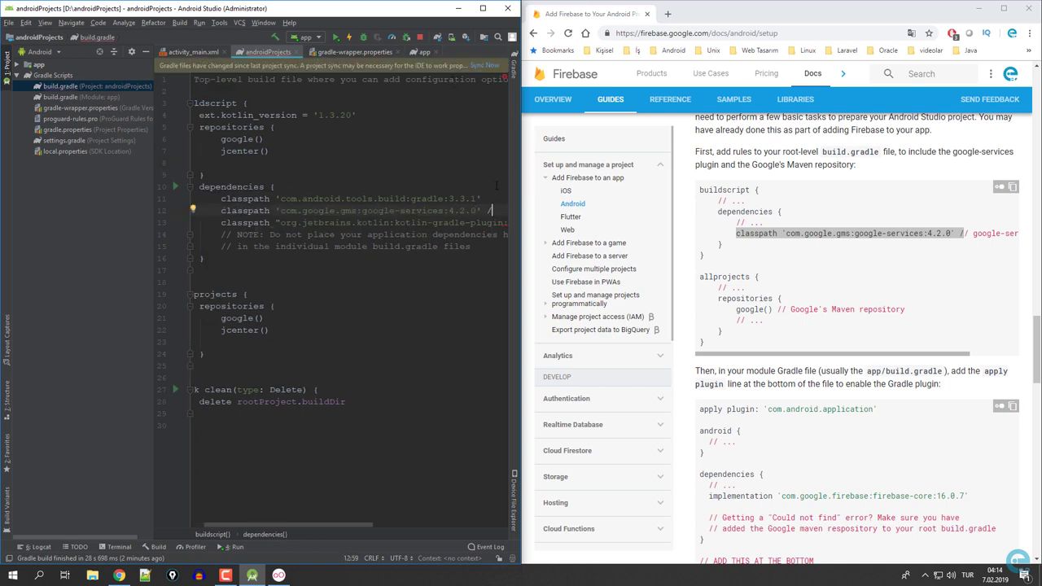
{"action": "left_click", "coordinate": [485, 65]}
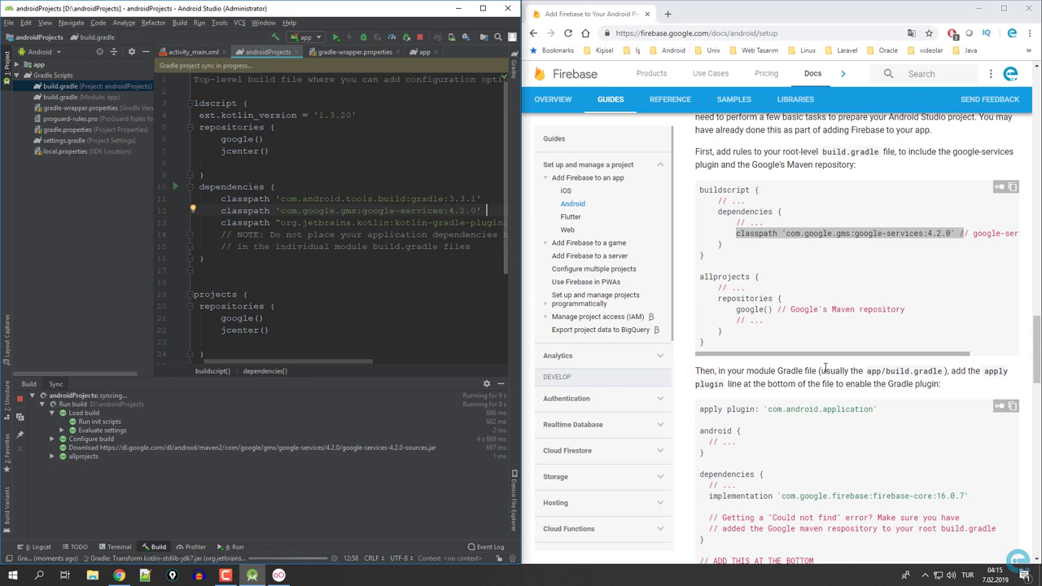
{"action": "scroll", "coordinate": [806, 325], "scroll_direction": "down", "scroll_amount": 1}
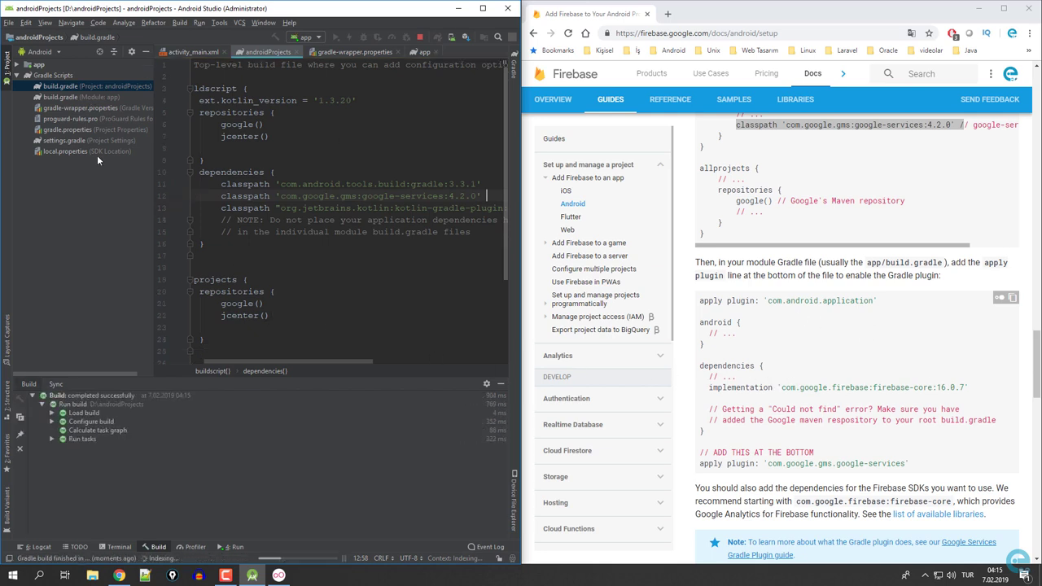
Add implementation 'com.google.firebase:firebase-core:16.0.7' after the junit line and sync.
{"action": "double_click", "coordinate": [61, 97]}
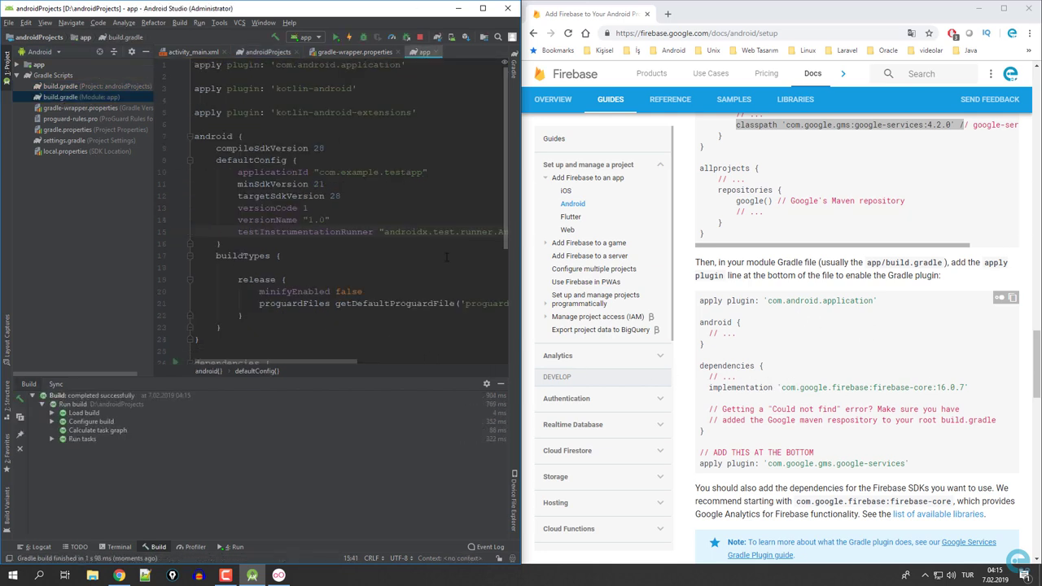
{"action": "scroll", "coordinate": [447, 257], "scroll_direction": "down", "scroll_amount": 5}
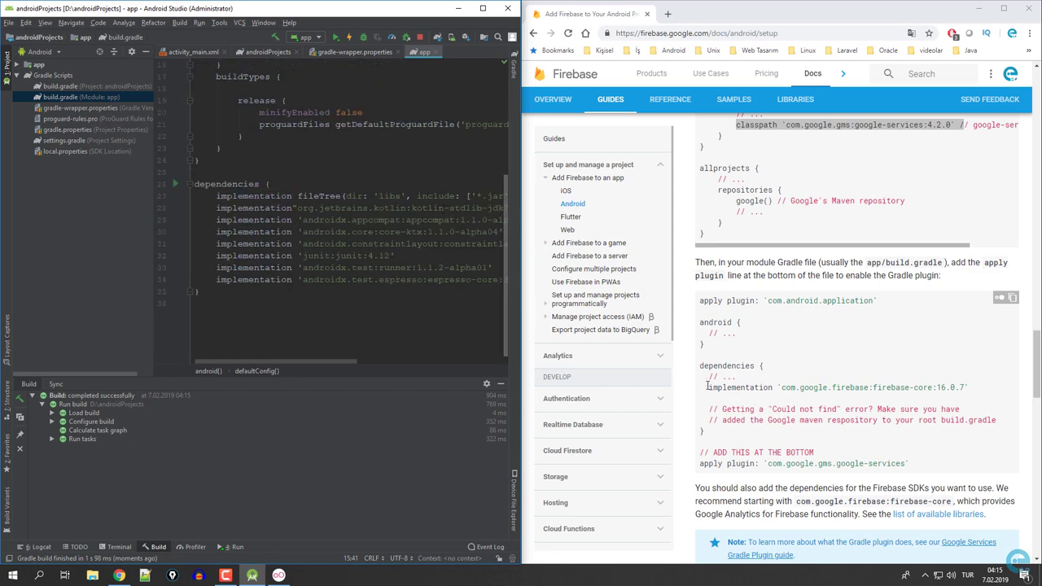
{"action": "left_click_drag", "start_coordinate": [708, 387], "coordinate": [981, 393]}
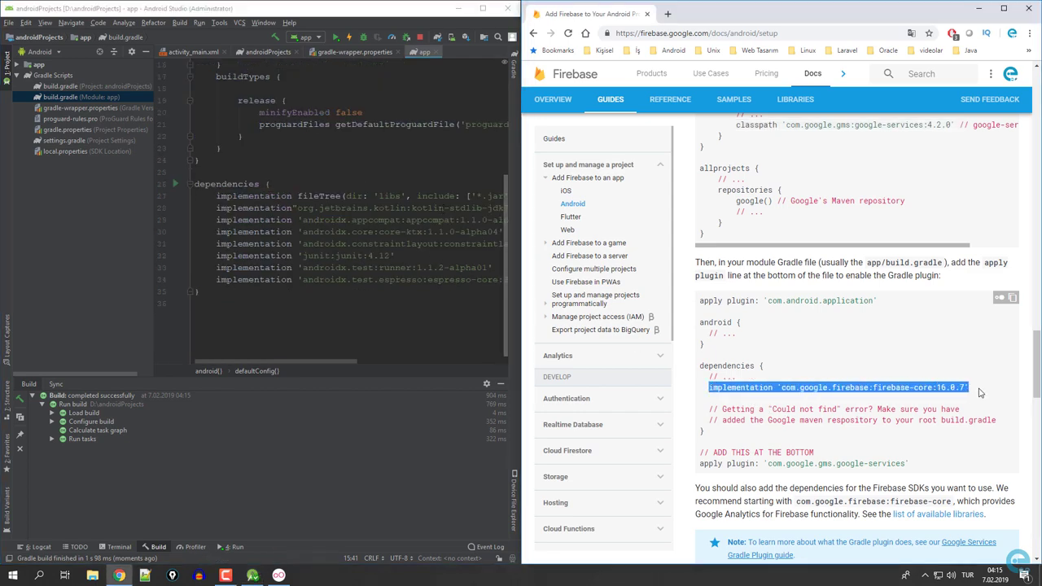
{"action": "right_click", "coordinate": [939, 388]}
{"action": "left_click", "coordinate": [949, 398]}
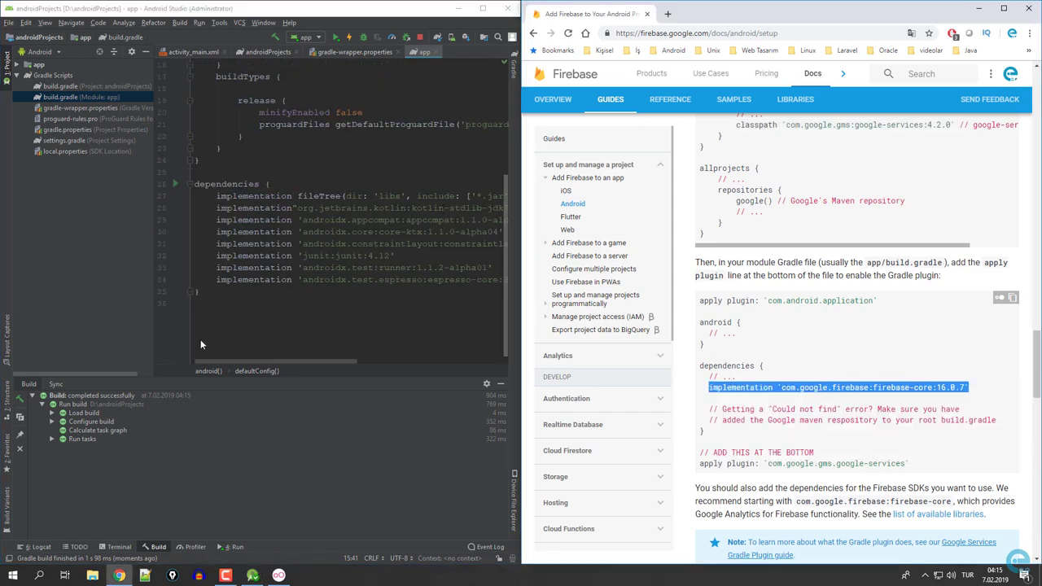
{"action": "left_click", "coordinate": [429, 255]}
{"action": "key", "text": "Return"}
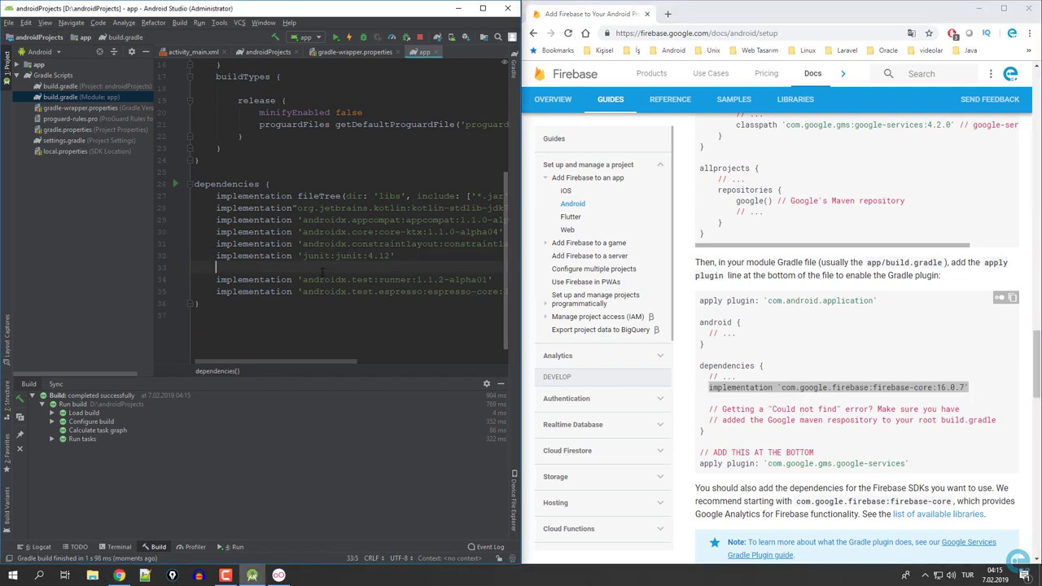
{"action": "key", "text": "ctrl+v"}
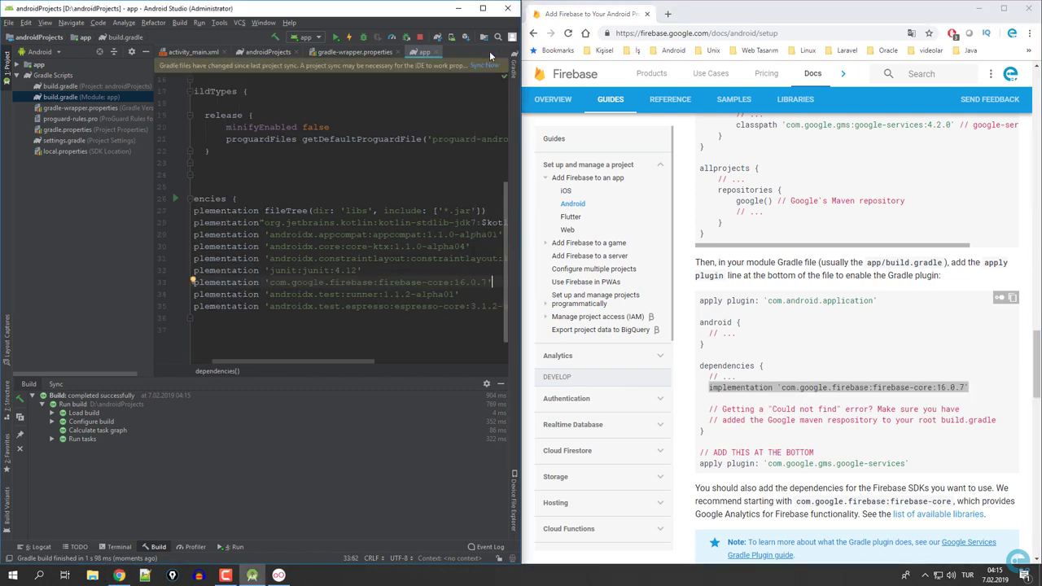
{"action": "left_click", "coordinate": [485, 65]}
Copy the apply plugin 'com.google.gms.google-services' line from the guide.
{"action": "scroll", "coordinate": [799, 382], "scroll_direction": "down", "scroll_amount": 2}
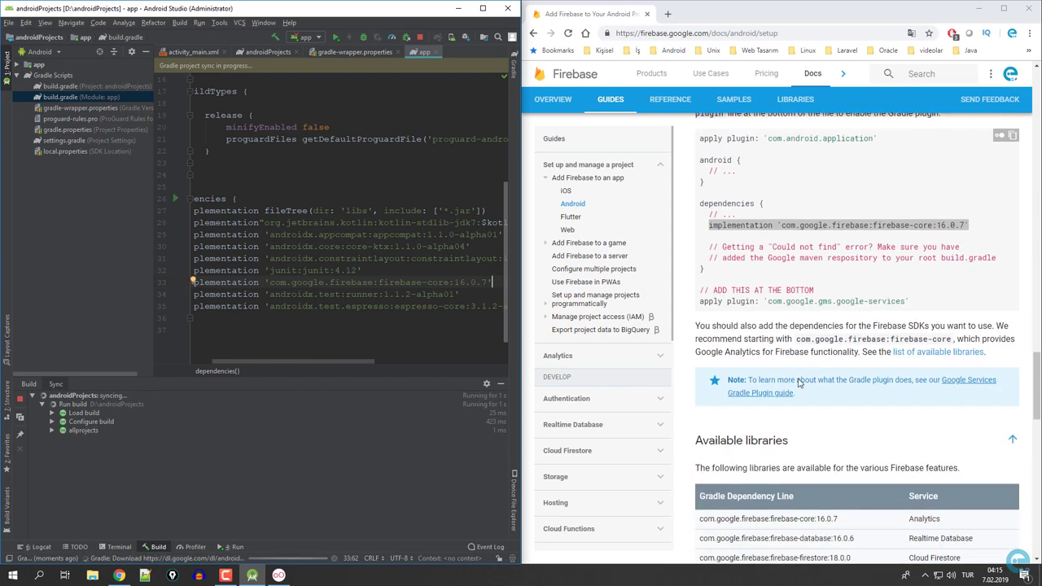
{"action": "left_click_drag", "start_coordinate": [909, 301], "coordinate": [700, 301]}
{"action": "right_click", "coordinate": [715, 302]}
{"action": "left_click", "coordinate": [742, 317]}
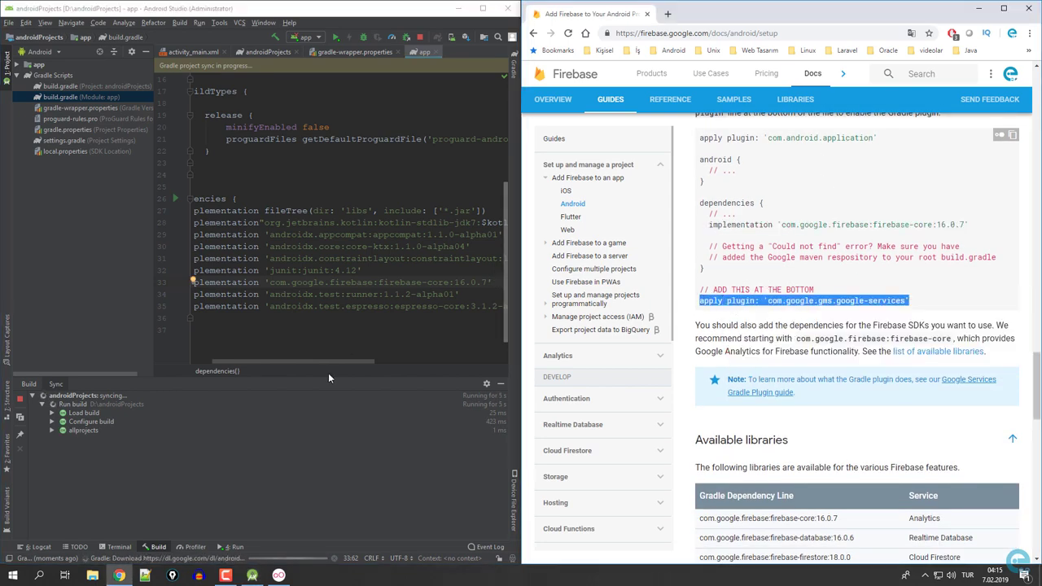
Append apply plugin: 'com.google.gms.google-services' to app build.gradle, then maximize Android Studio.
{"action": "left_click", "coordinate": [210, 329]}
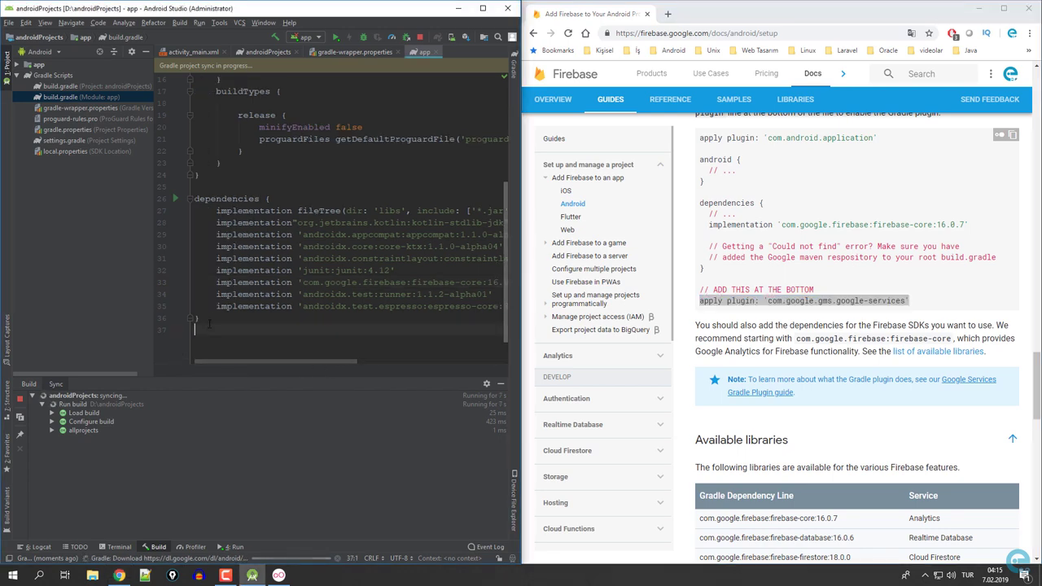
{"action": "key", "text": "Return"}
{"action": "key", "text": "ctrl+v"}
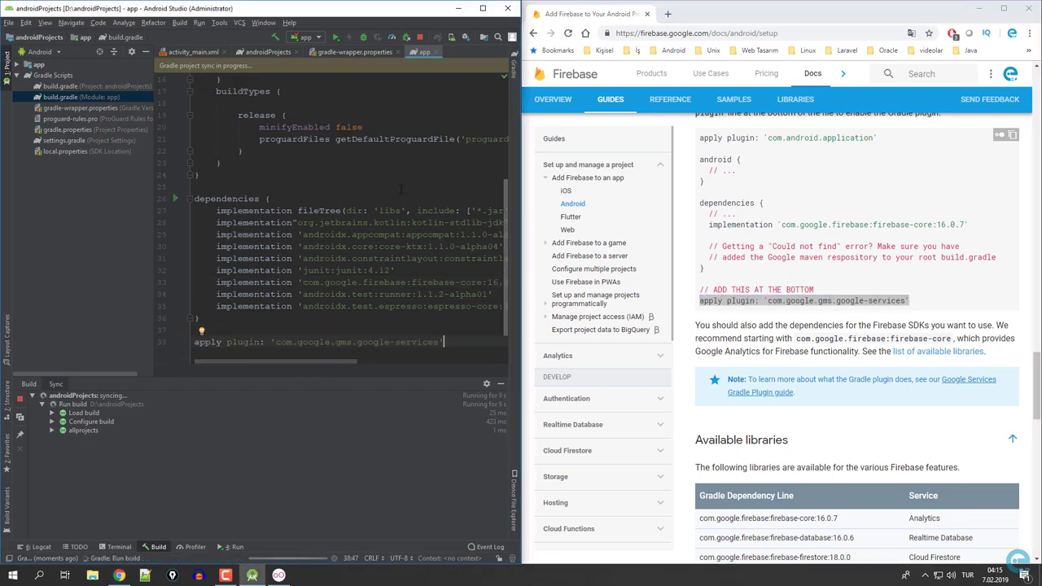
{"action": "scroll", "coordinate": [853, 367], "scroll_direction": "down", "scroll_amount": 3}
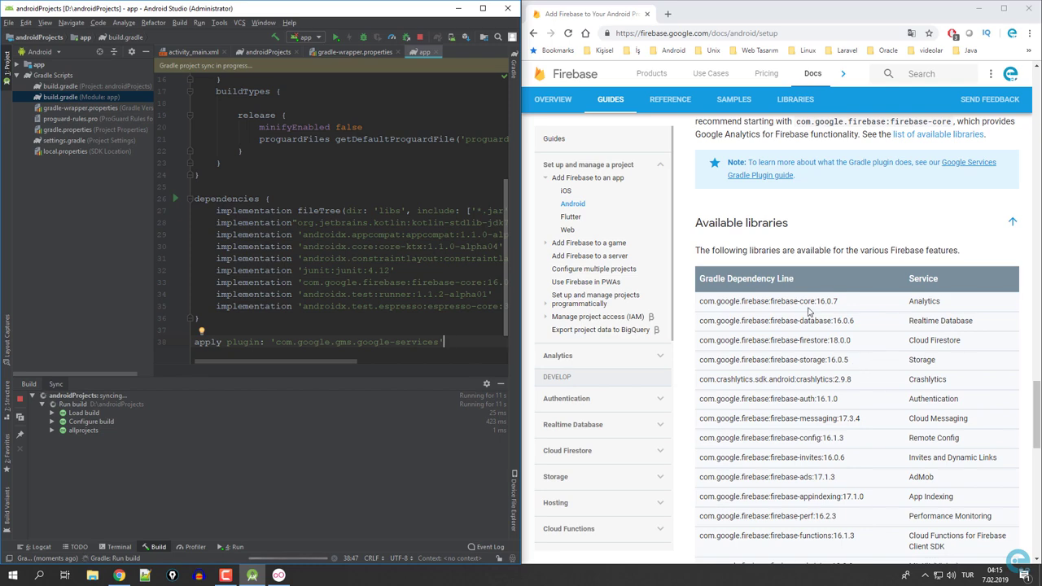
{"action": "scroll", "coordinate": [808, 309], "scroll_direction": "down", "scroll_amount": 5}
{"action": "scroll", "coordinate": [798, 358], "scroll_direction": "up", "scroll_amount": 5}
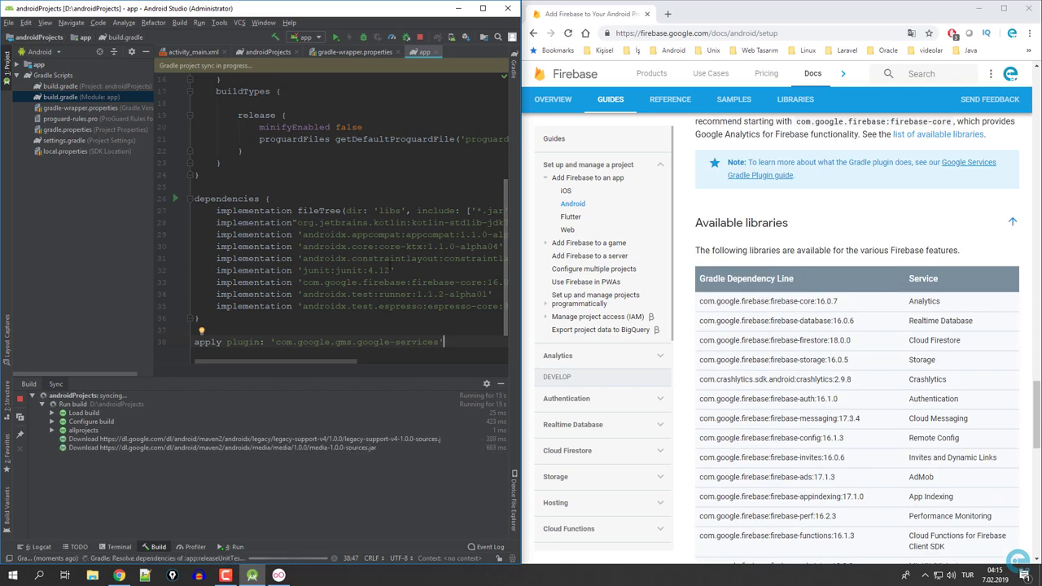
{"action": "scroll", "coordinate": [789, 291], "scroll_direction": "up", "scroll_amount": 1}
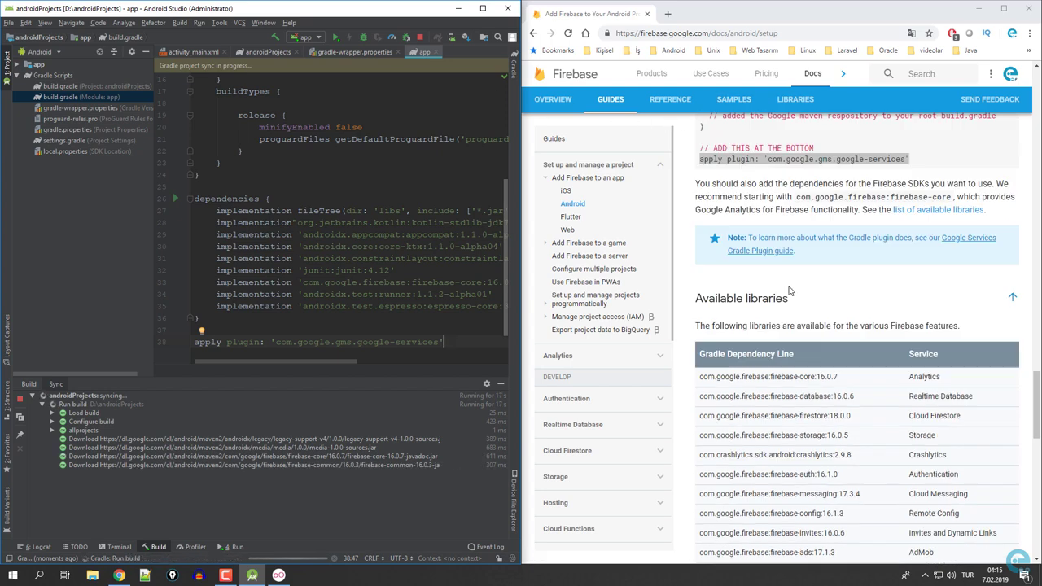
{"action": "scroll", "coordinate": [789, 291], "scroll_direction": "up", "scroll_amount": 8}
{"action": "key", "text": "super+Down"}
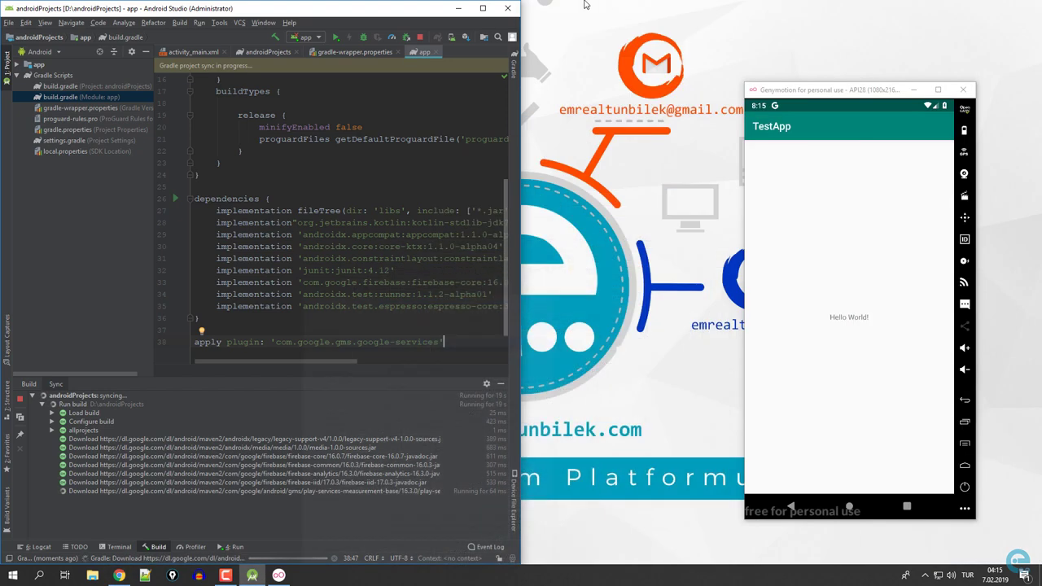
{"action": "left_click", "coordinate": [483, 8]}
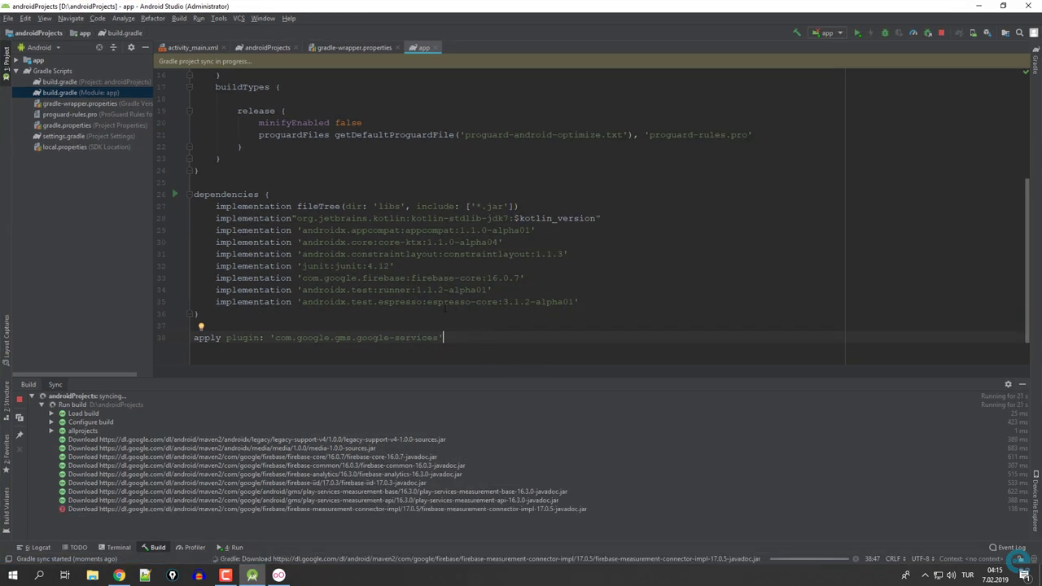
Review the junit line in app build.gradle and hide the Build output panel.
{"action": "scroll", "coordinate": [445, 308], "scroll_direction": "down", "scroll_amount": 1}
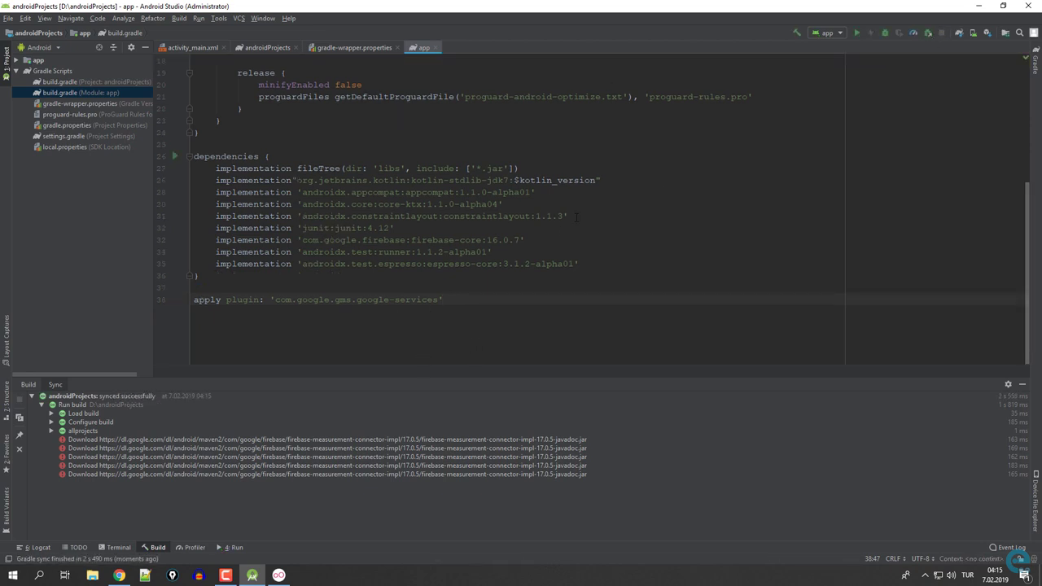
{"action": "left_click", "coordinate": [311, 240]}
{"action": "left_click", "coordinate": [416, 228]}
{"action": "key", "text": "Return"}
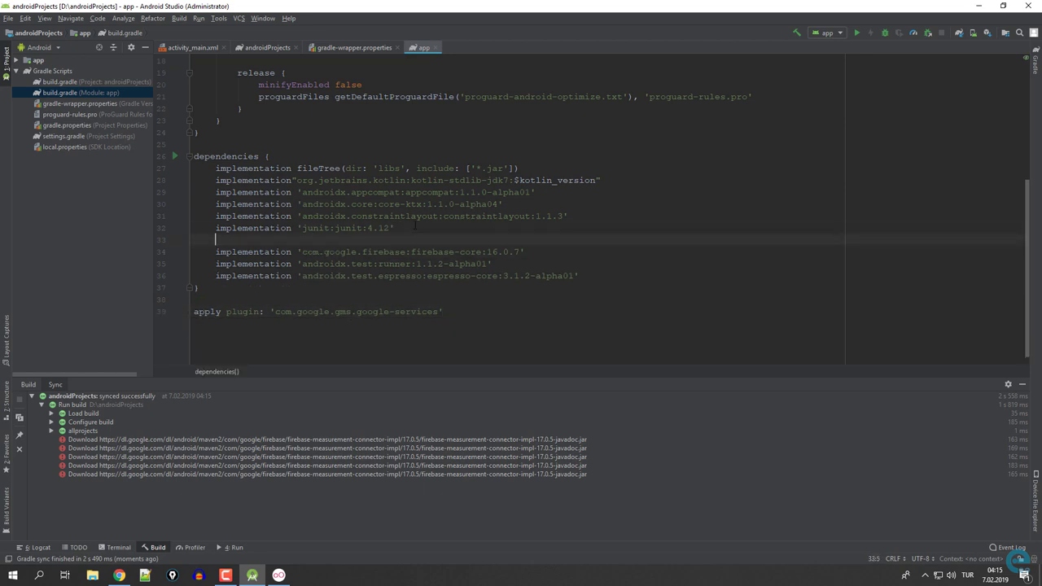
{"action": "key", "text": "BackSpace"}
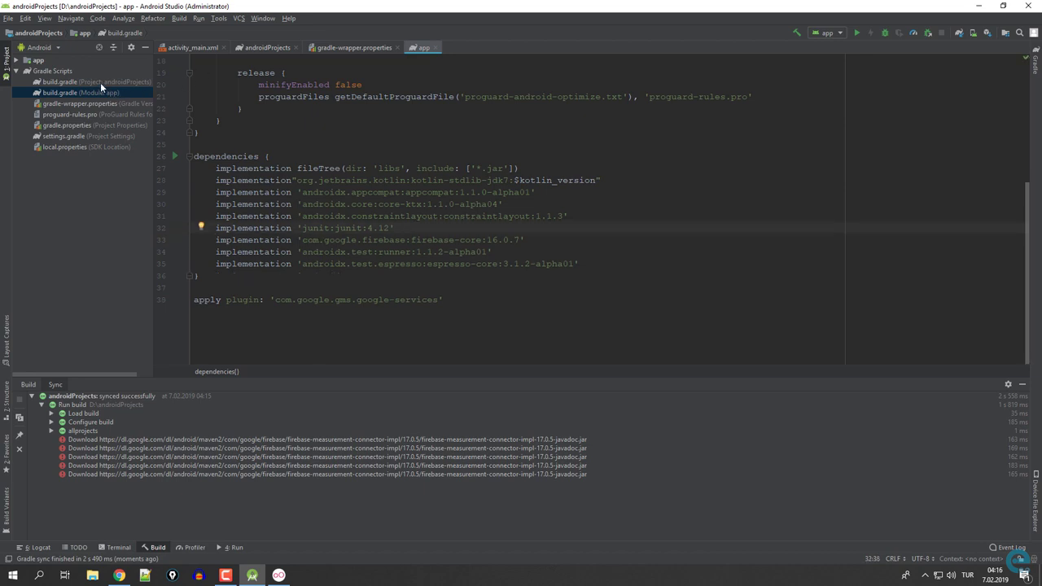
{"action": "left_click", "coordinate": [100, 83]}
{"action": "left_click", "coordinate": [101, 92]}
{"action": "scroll", "coordinate": [447, 252], "scroll_direction": "up", "scroll_amount": 4}
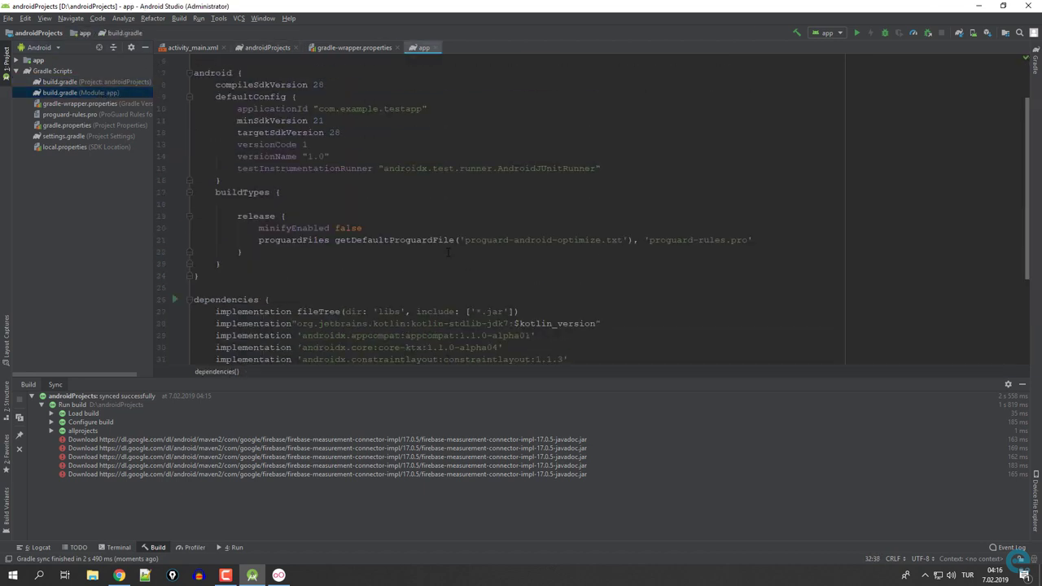
{"action": "left_click", "coordinate": [1023, 384]}
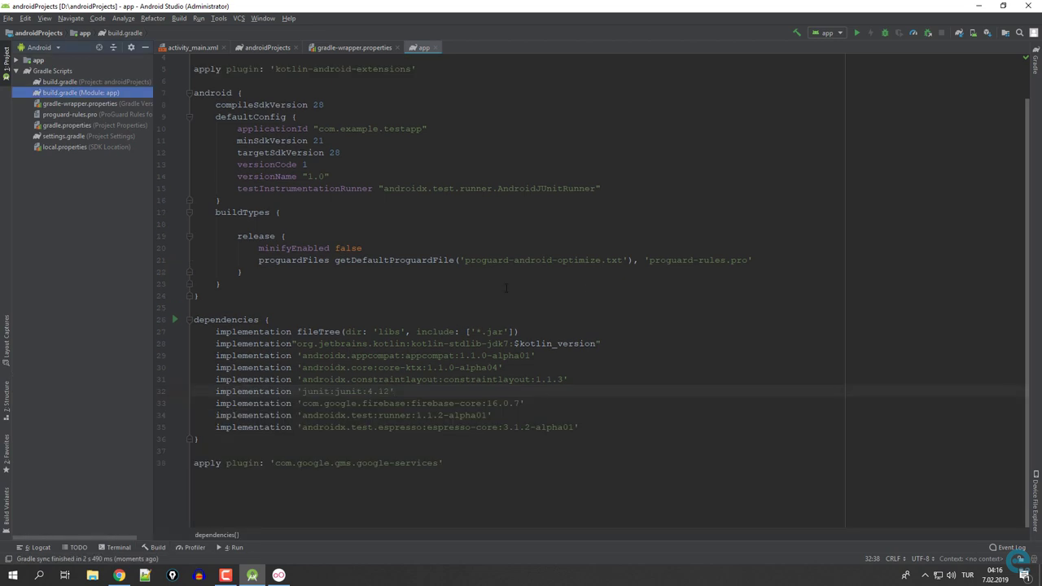
Remove the blank line so apply plugin directly follows the dependencies block.
{"action": "left_click", "coordinate": [446, 462]}
{"action": "left_click_drag", "start_coordinate": [446, 463], "coordinate": [170, 456]}
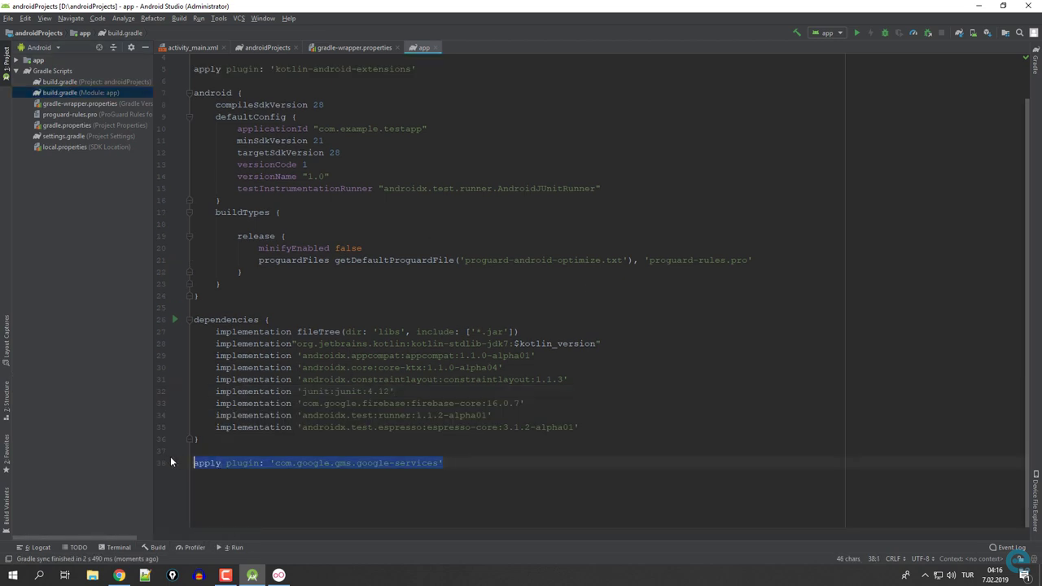
{"action": "key", "text": "BackSpace"}
{"action": "key", "text": "ctrl+z"}
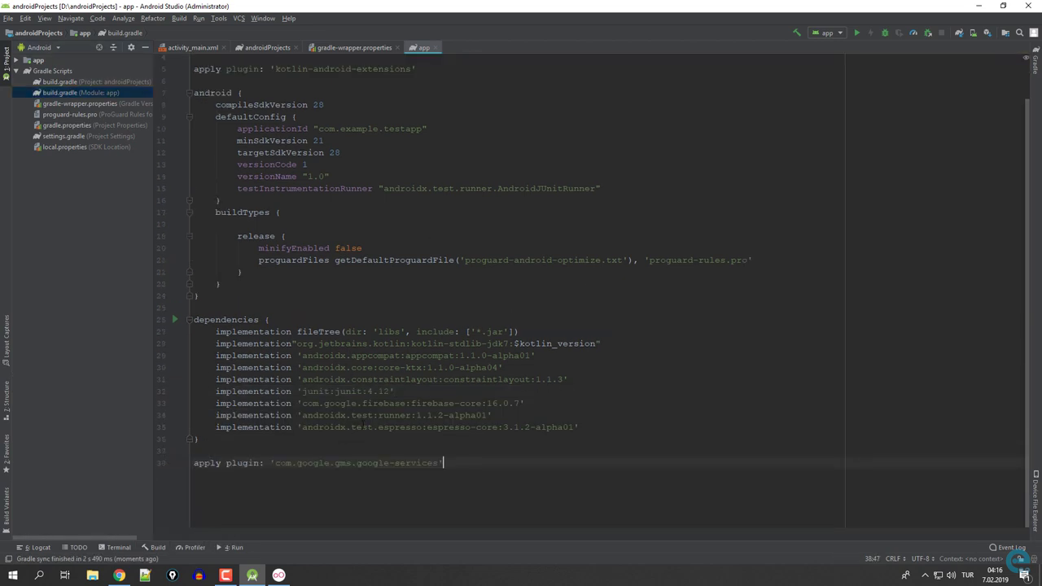
{"action": "left_click", "coordinate": [220, 451]}
{"action": "key", "text": "BackSpace"}
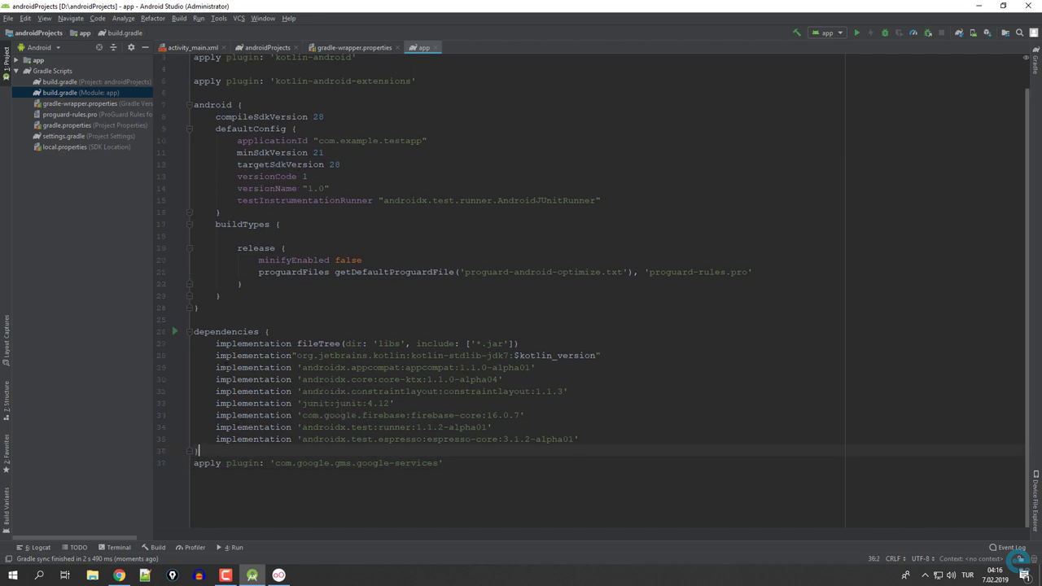
Build the whole project and inspect the missing google-services.json error and its searched paths.
{"action": "left_click", "coordinate": [179, 18]}
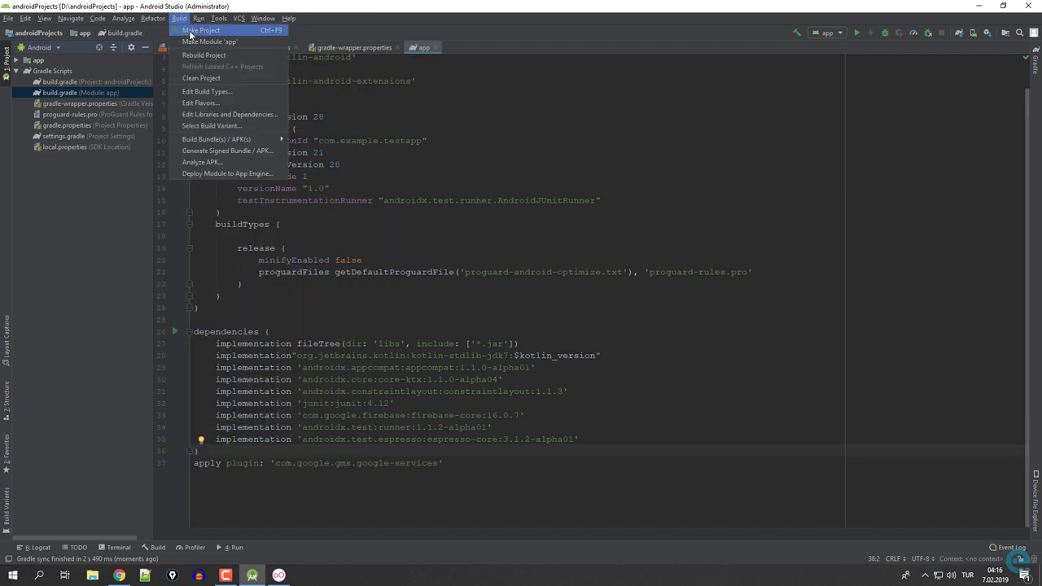
{"action": "left_click", "coordinate": [195, 30]}
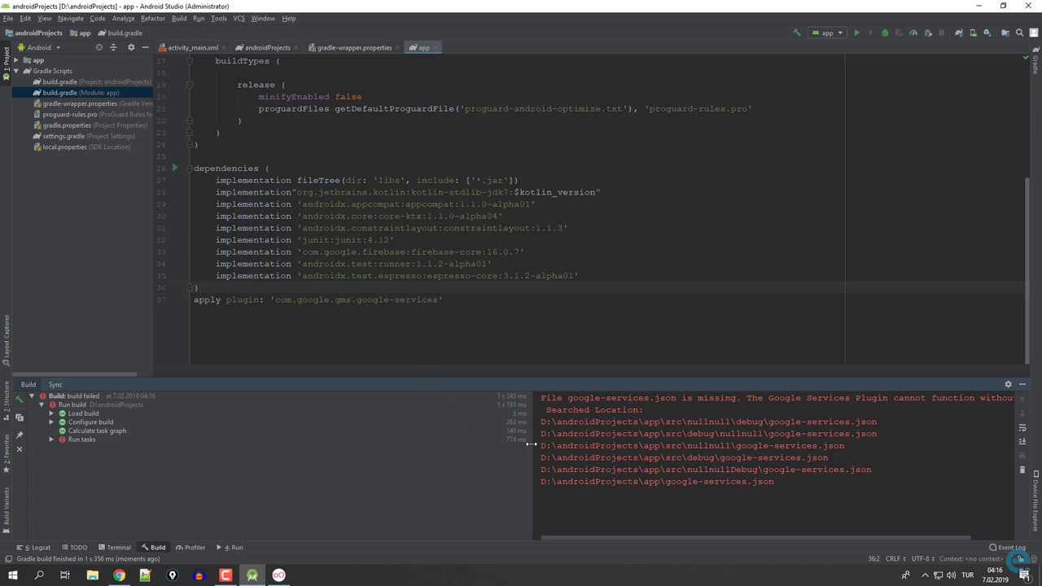
{"action": "left_click_drag", "start_coordinate": [531, 444], "coordinate": [444, 443]}
{"action": "left_click_drag", "start_coordinate": [481, 399], "coordinate": [605, 398]}
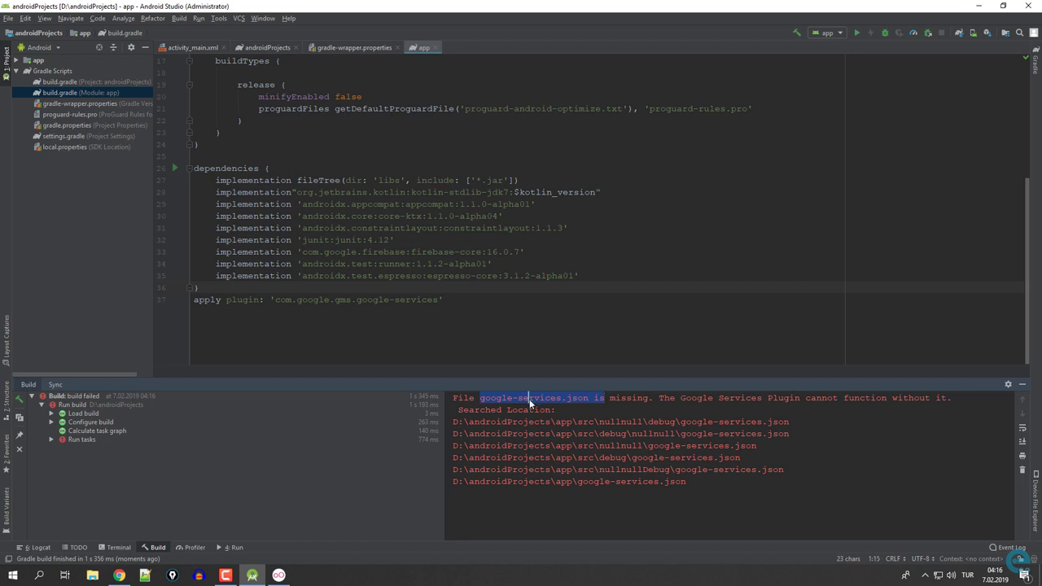
{"action": "left_click_drag", "start_coordinate": [491, 399], "coordinate": [688, 402]}
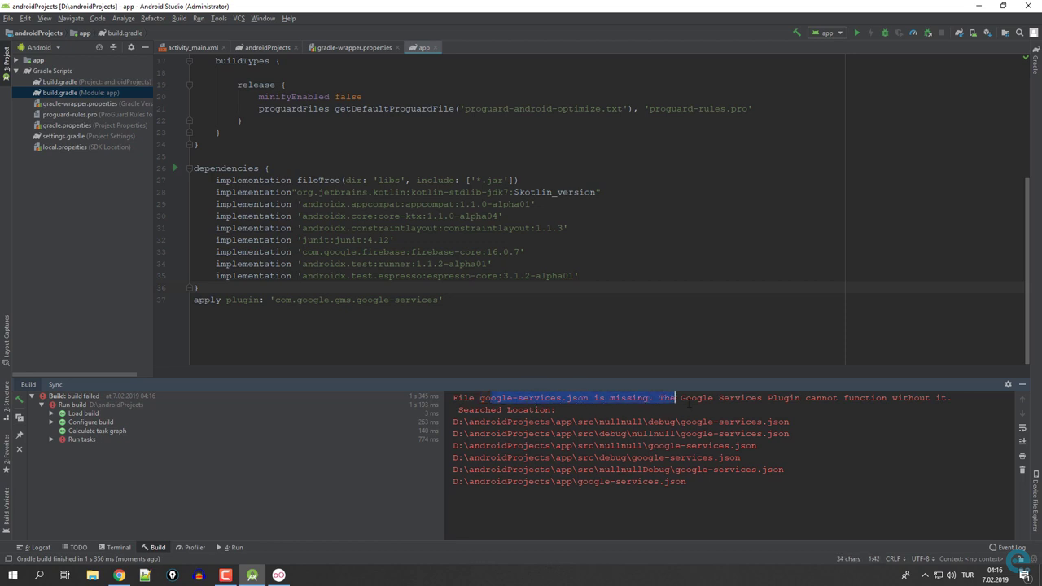
{"action": "left_click_drag", "start_coordinate": [556, 421], "coordinate": [603, 491]}
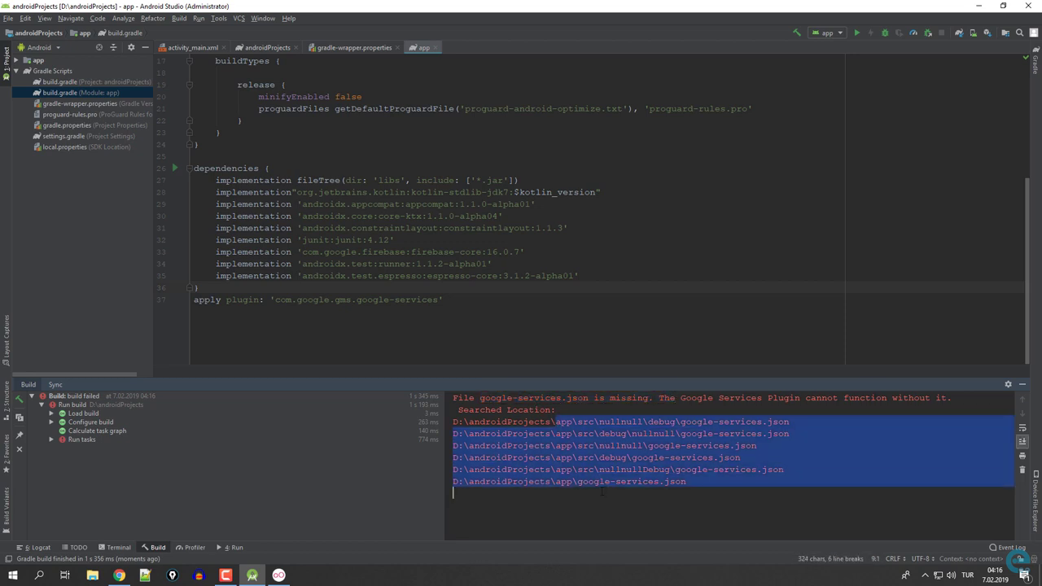
Hide the Build output and open the project-level build.gradle (Project: androidProjects).
{"action": "left_click", "coordinate": [1023, 384]}
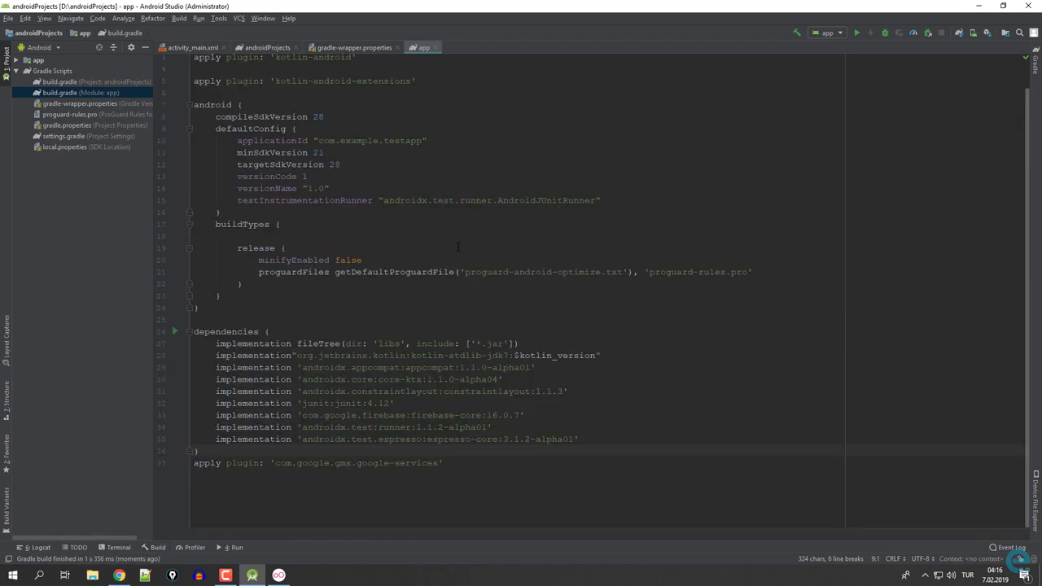
{"action": "double_click", "coordinate": [65, 84]}
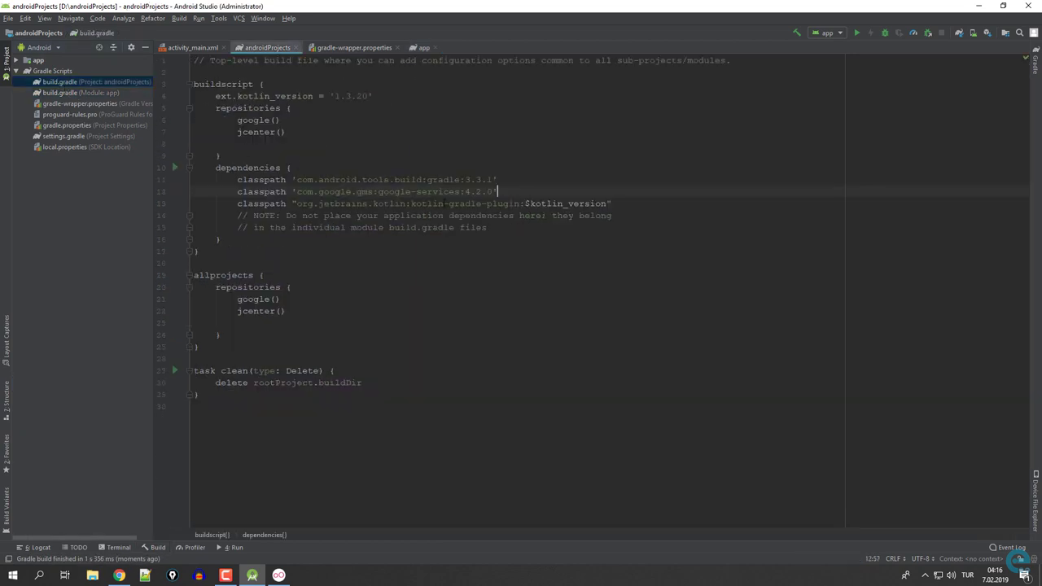
{"action": "left_click", "coordinate": [445, 203]}
In Firebase, name the new project 'flutterders', accept the Analytics terms, and create it.
{"action": "key", "text": "alt+Tab"}
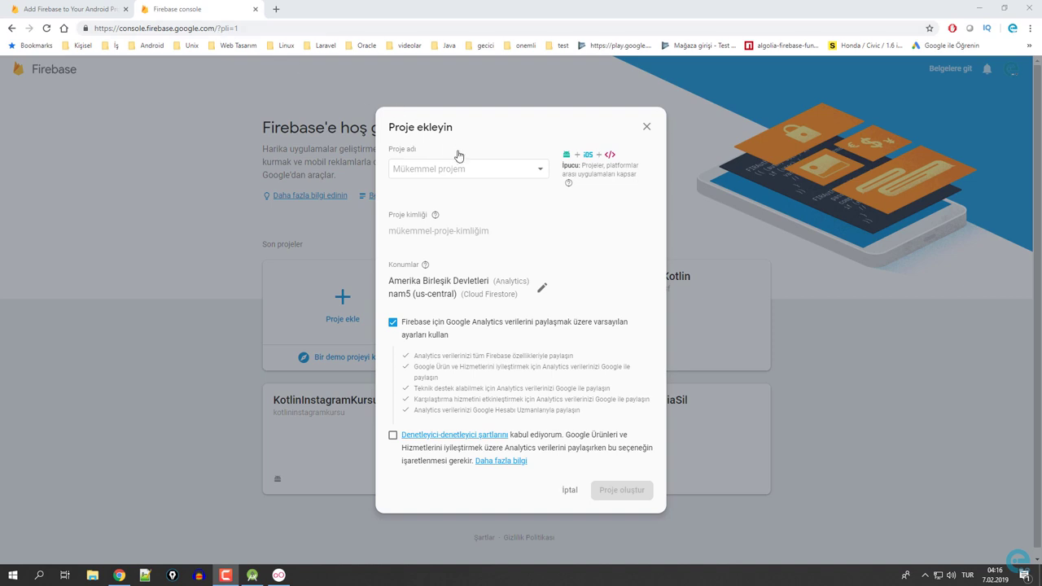
{"action": "left_click", "coordinate": [423, 170]}
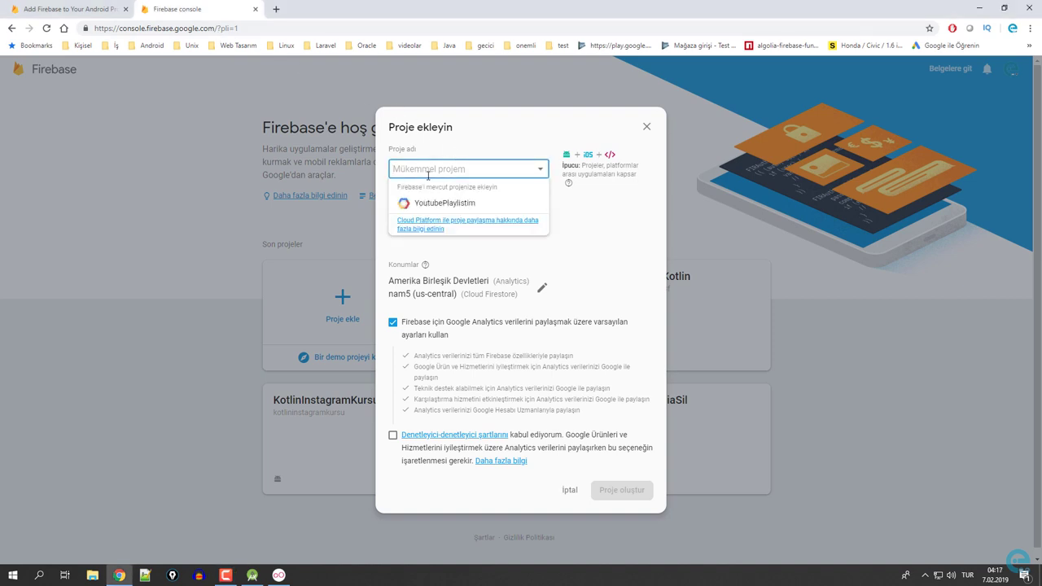
{"action": "type", "text": "fir"}
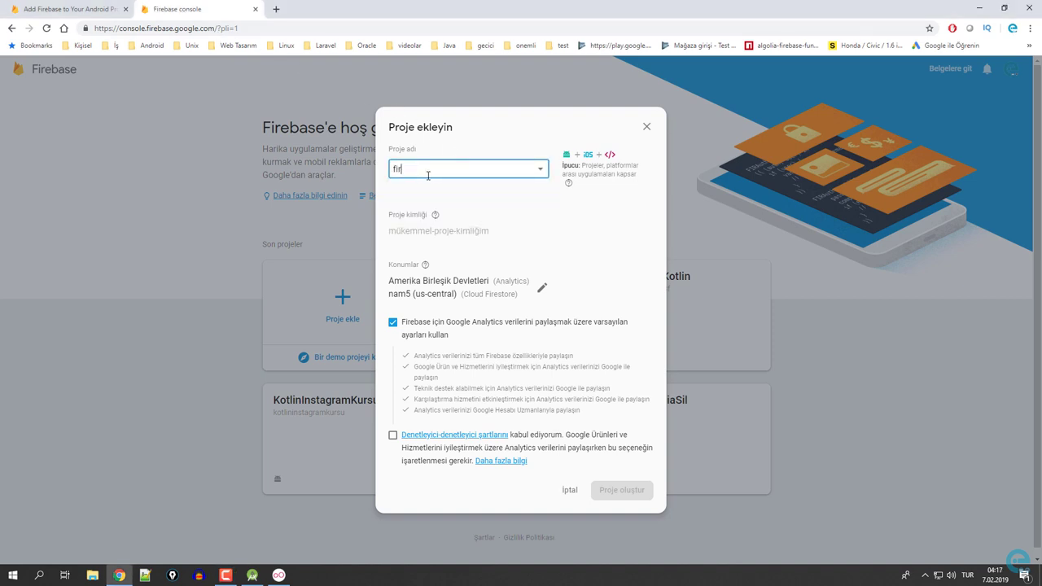
{"action": "type", "text": "ebasflutte"}
{"action": "key", "text": "BackSpace"}
{"action": "type", "text": "flutter"}
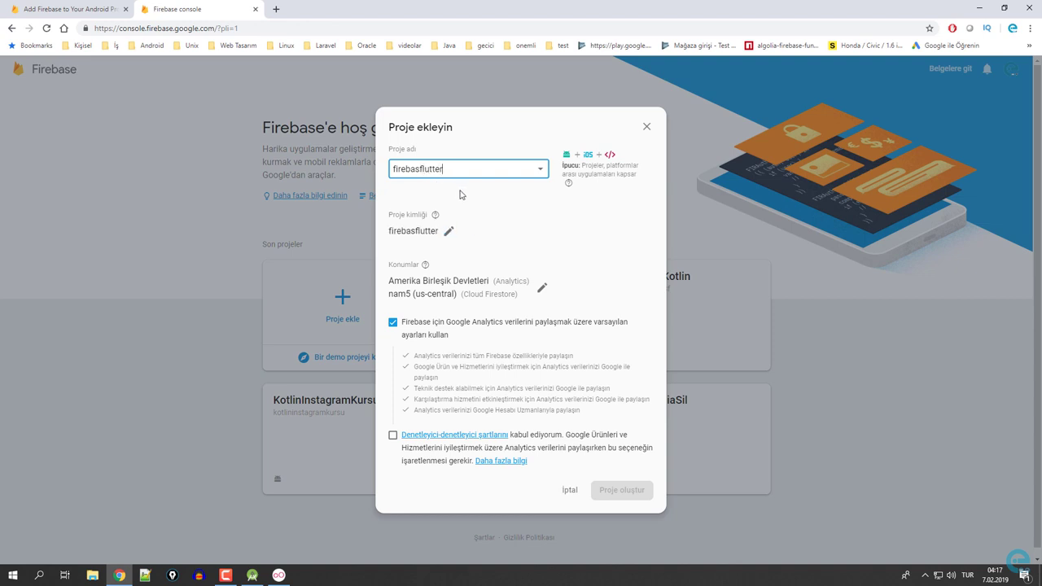
{"action": "left_click_drag", "start_coordinate": [441, 171], "coordinate": [305, 171]}
{"action": "type", "text": "flutterders"}
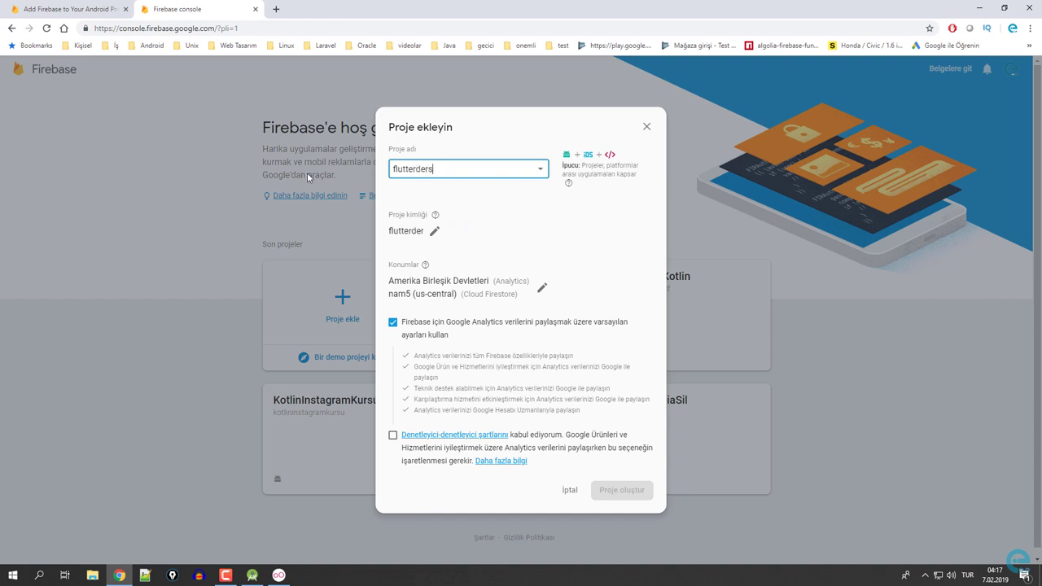
{"action": "left_click", "coordinate": [394, 435]}
{"action": "left_click", "coordinate": [627, 493]}
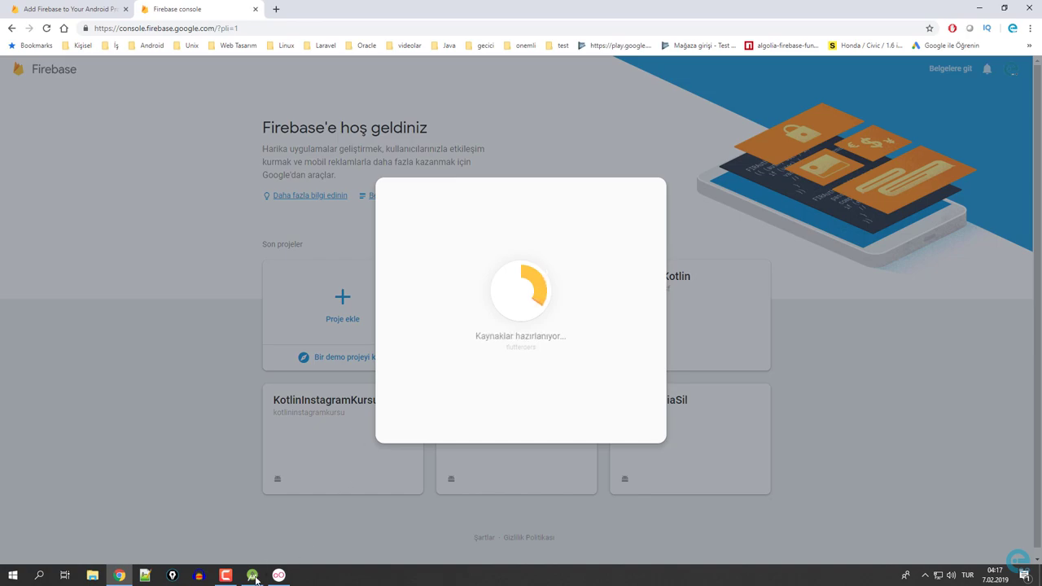
In Android Studio, switch the tree to Project view and expand androidProjects and the app module.
{"action": "key", "text": "alt+Tab"}
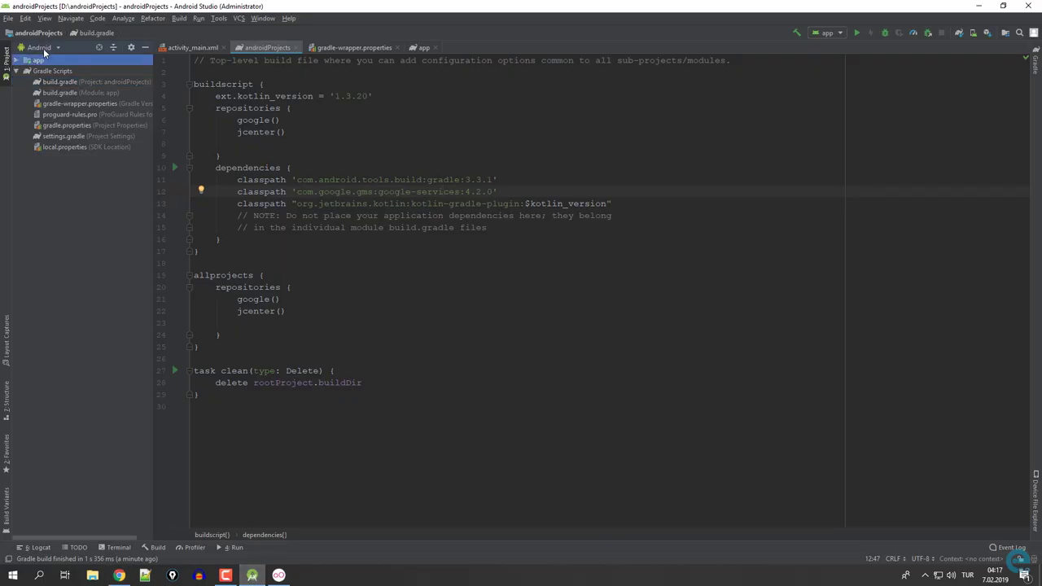
{"action": "left_click", "coordinate": [39, 47]}
{"action": "left_click", "coordinate": [42, 65]}
{"action": "left_click", "coordinate": [16, 61]}
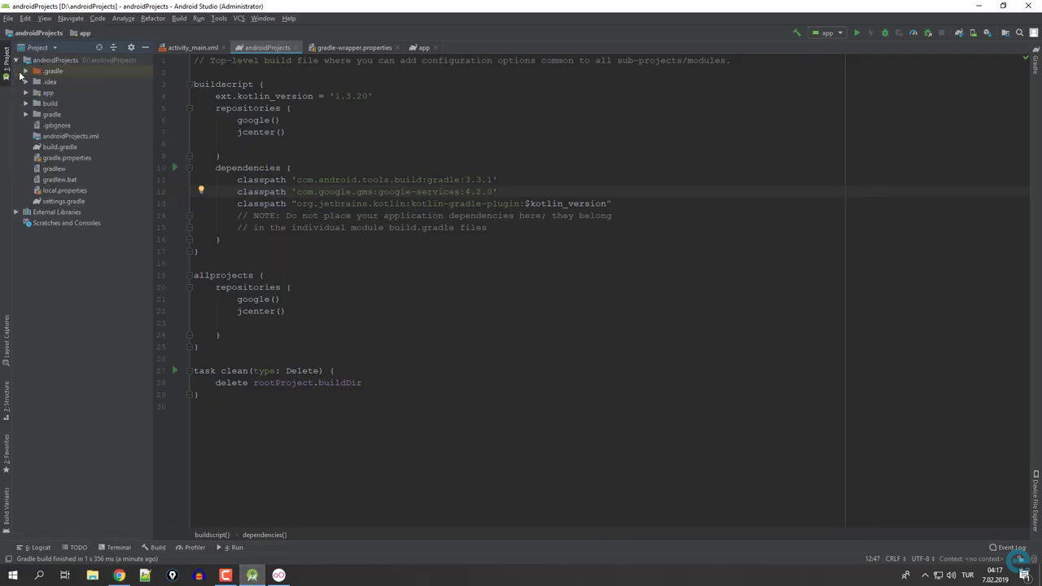
{"action": "left_click", "coordinate": [26, 93]}
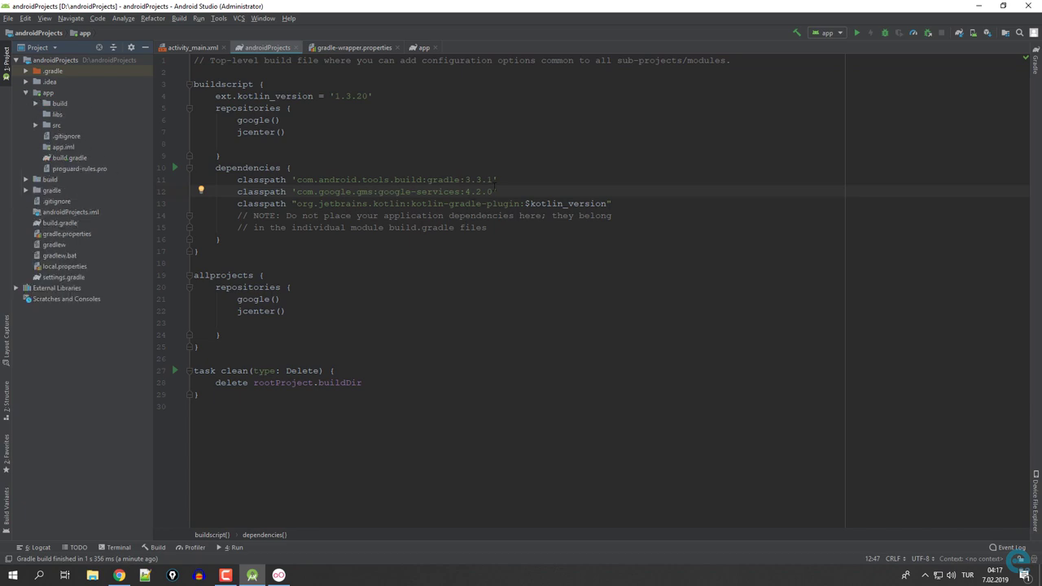
Continue into the flutterders Firebase project and start adding an Android app.
{"action": "left_click", "coordinate": [979, 6]}
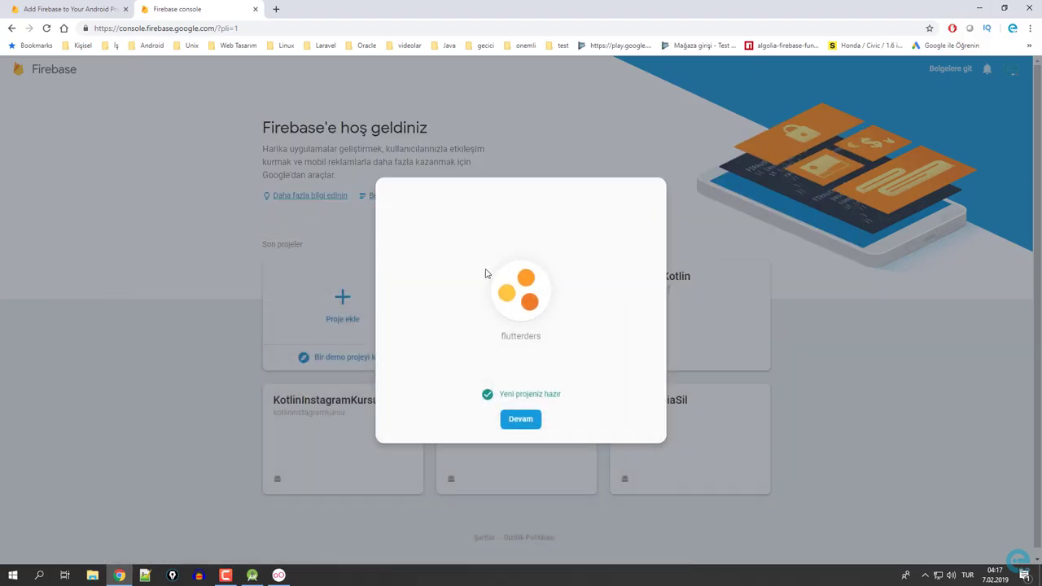
{"action": "left_click", "coordinate": [528, 422]}
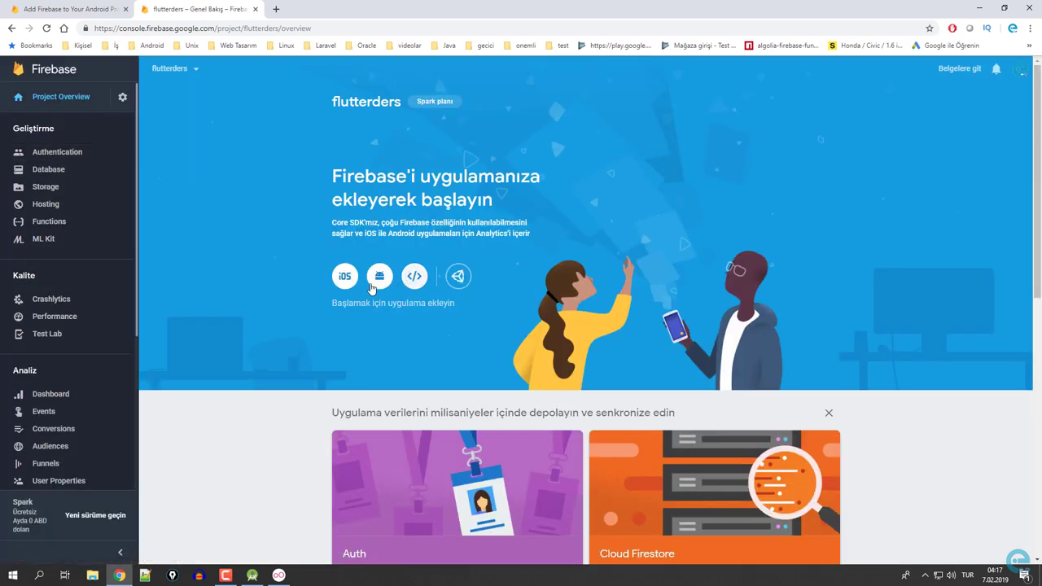
{"action": "left_click", "coordinate": [377, 281]}
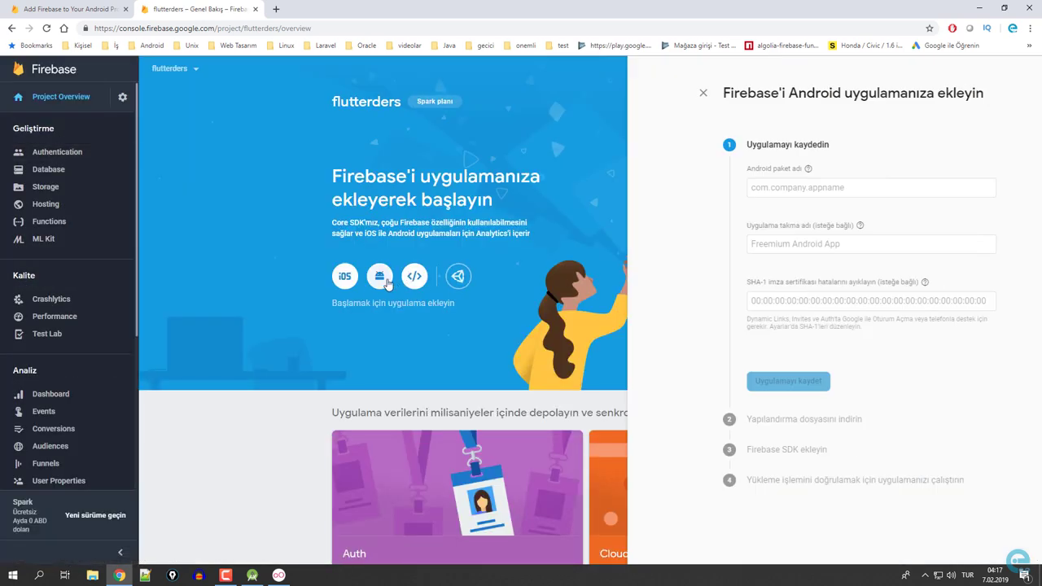
Open MainActivity from app/src/main/java/com.example.testapp in Android Studio.
{"action": "left_click", "coordinate": [252, 575]}
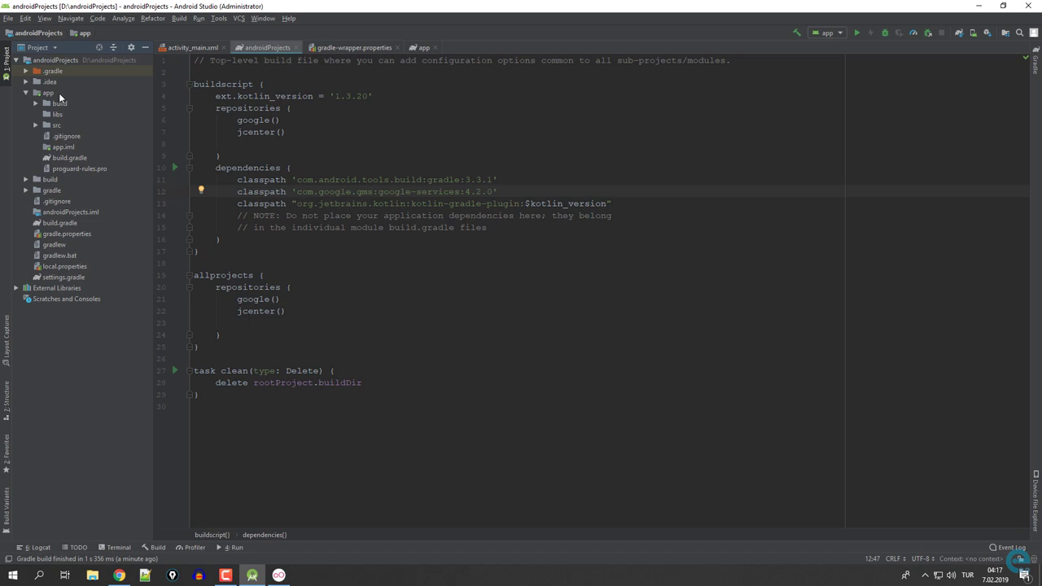
{"action": "left_click", "coordinate": [37, 48]}
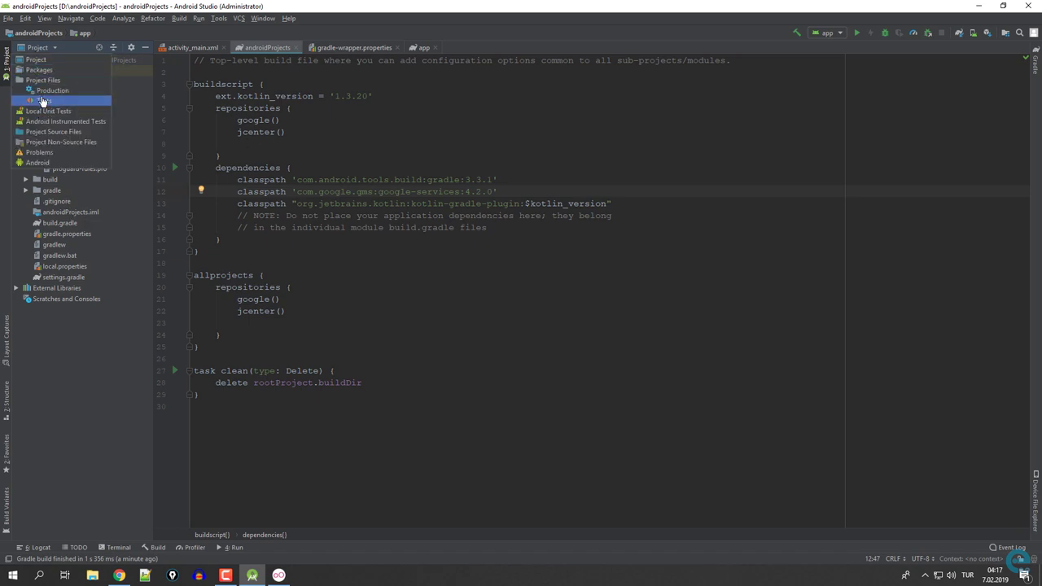
{"action": "key", "text": "Escape"}
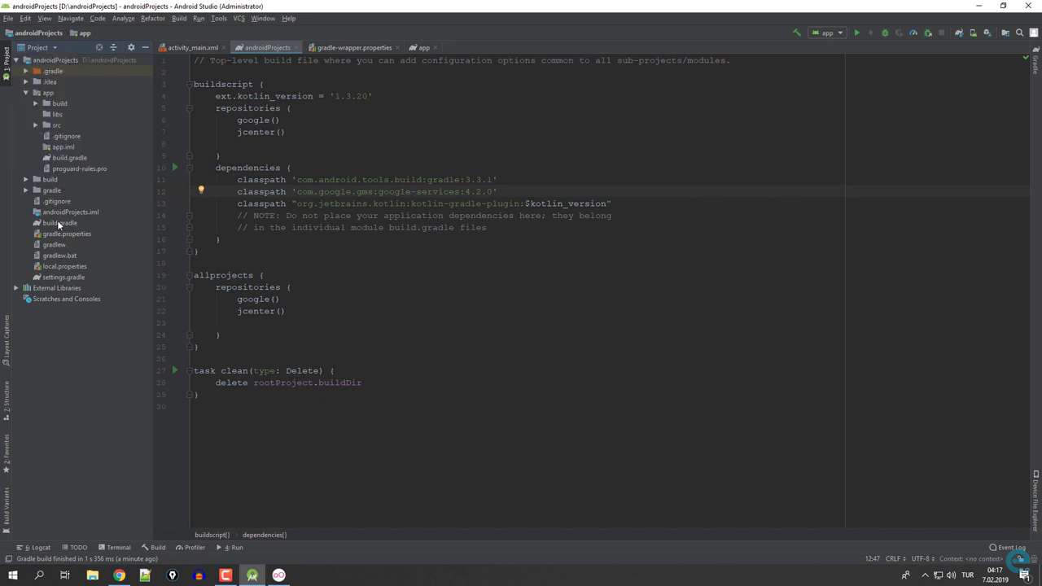
{"action": "left_click", "coordinate": [60, 224]}
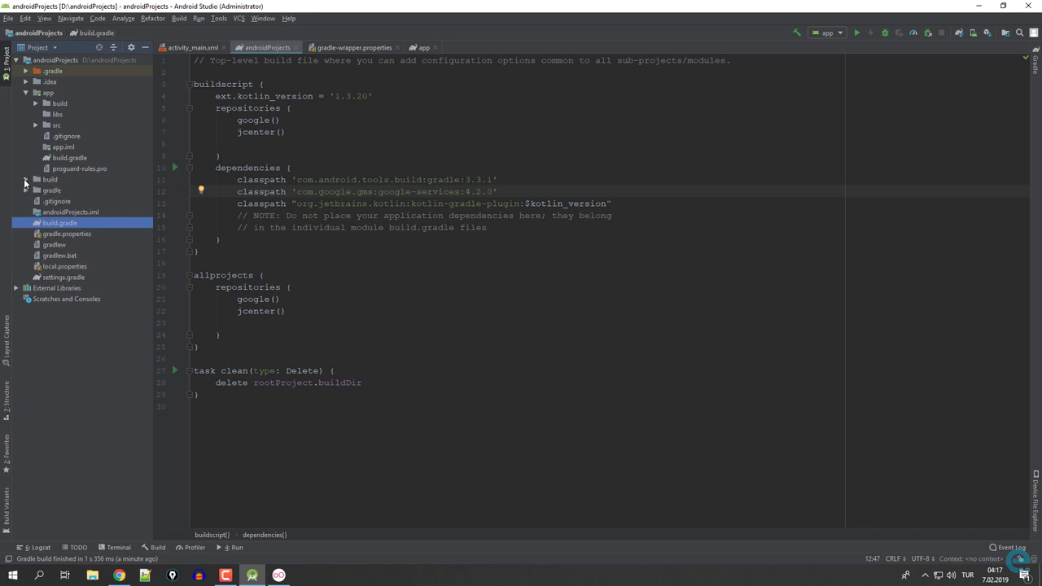
{"action": "double_click", "coordinate": [38, 125]}
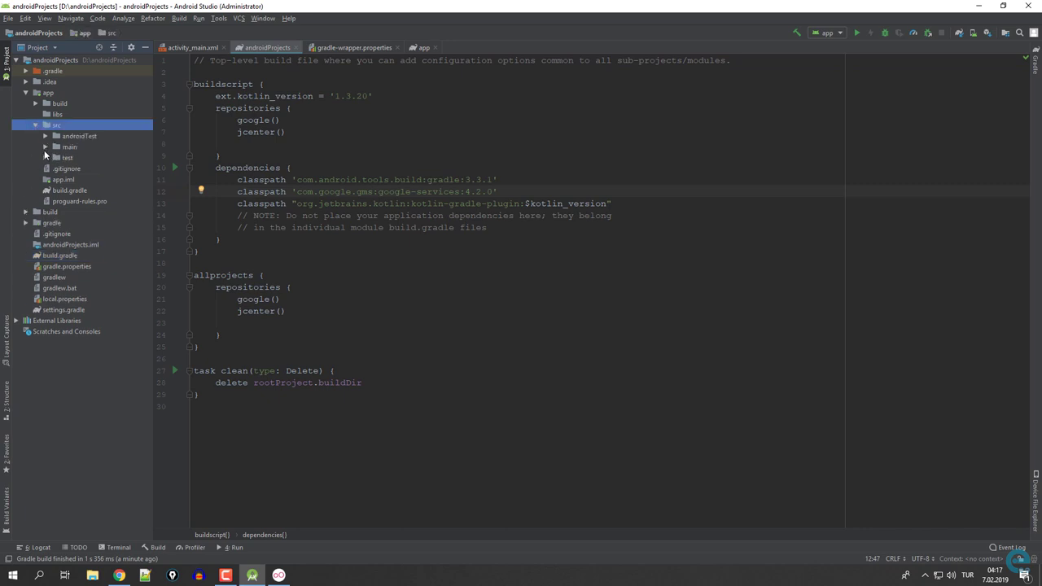
{"action": "left_click", "coordinate": [45, 148]}
{"action": "left_click", "coordinate": [55, 158]}
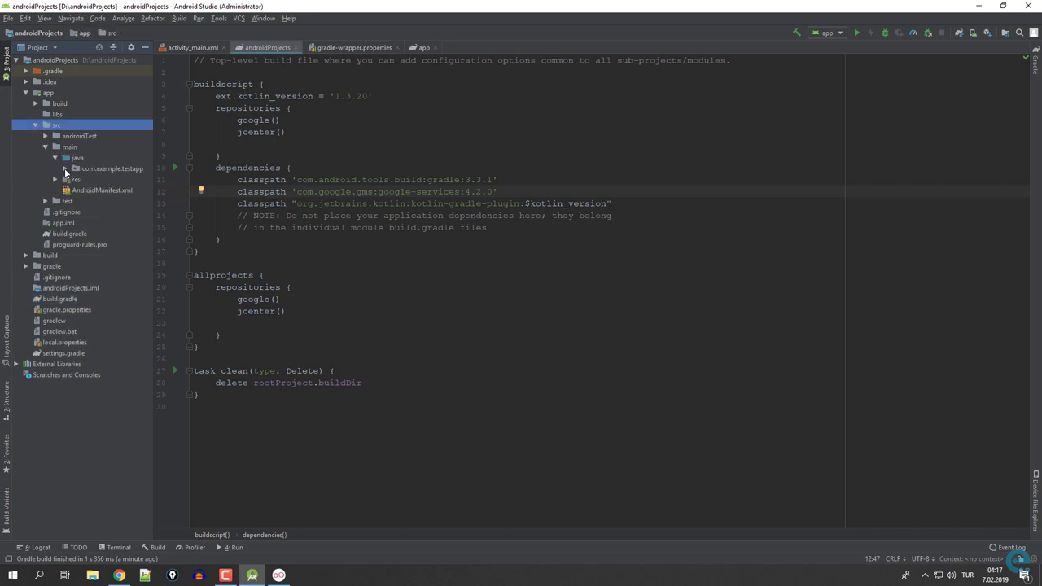
{"action": "left_click", "coordinate": [82, 170]}
{"action": "left_click", "coordinate": [65, 171]}
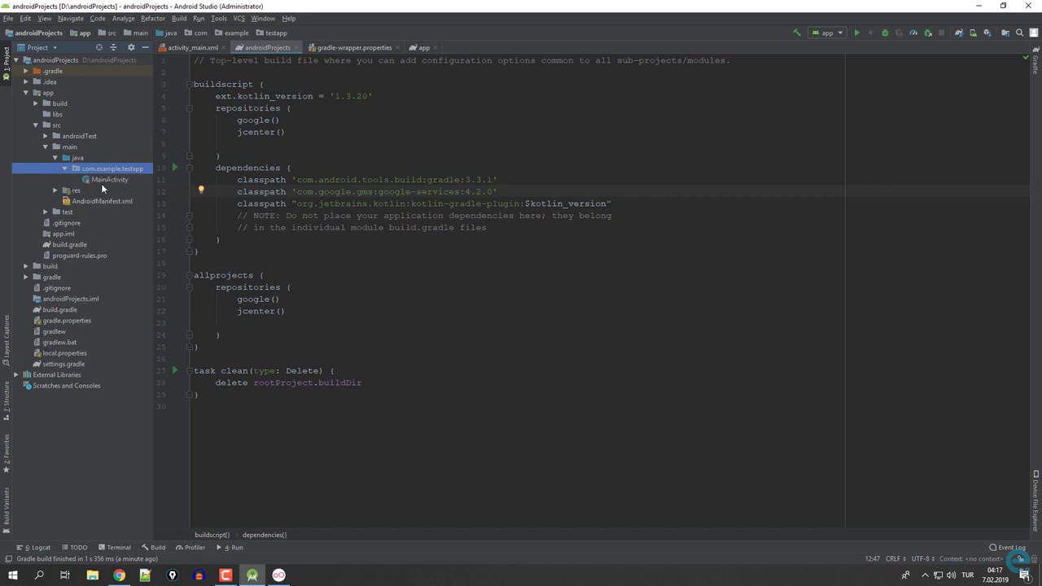
{"action": "double_click", "coordinate": [101, 180]}
Select the package name com.example.testapp in MainActivity's package line.
{"action": "left_click", "coordinate": [341, 60]}
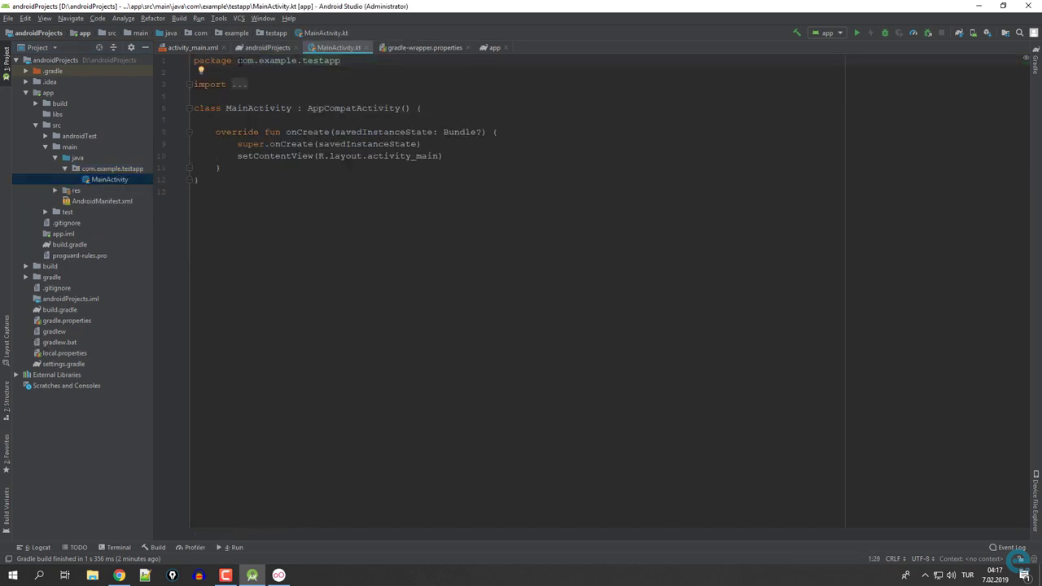
{"action": "left_click_drag", "start_coordinate": [237, 60], "coordinate": [341, 60]}
{"action": "key", "text": "ctrl+c"}
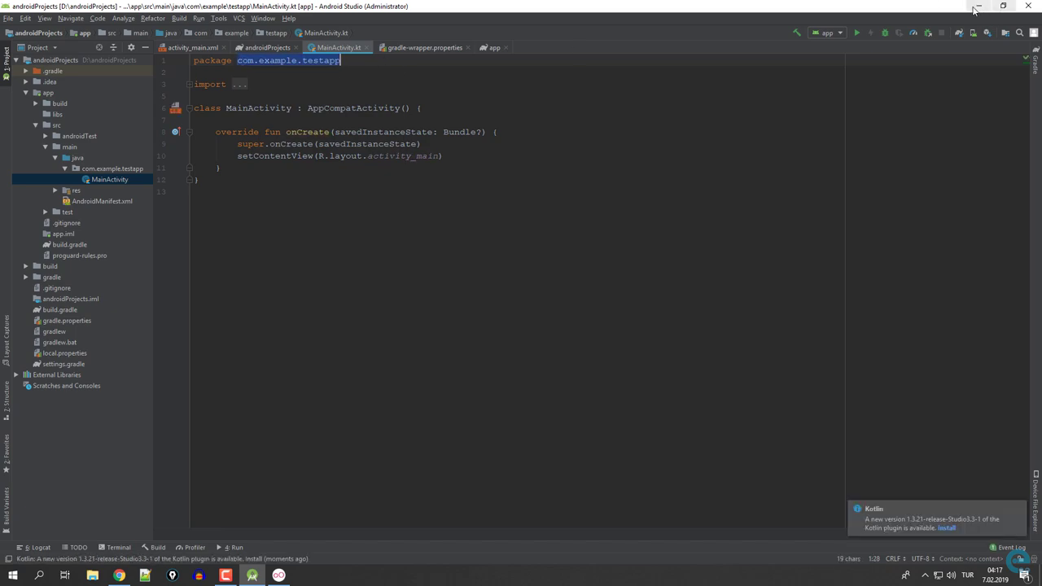
{"action": "left_click", "coordinate": [976, 6]}
Register the Android app with package com.example.testapp and save google-services.json to the Desktop.
{"action": "key", "text": "ctrl+v"}
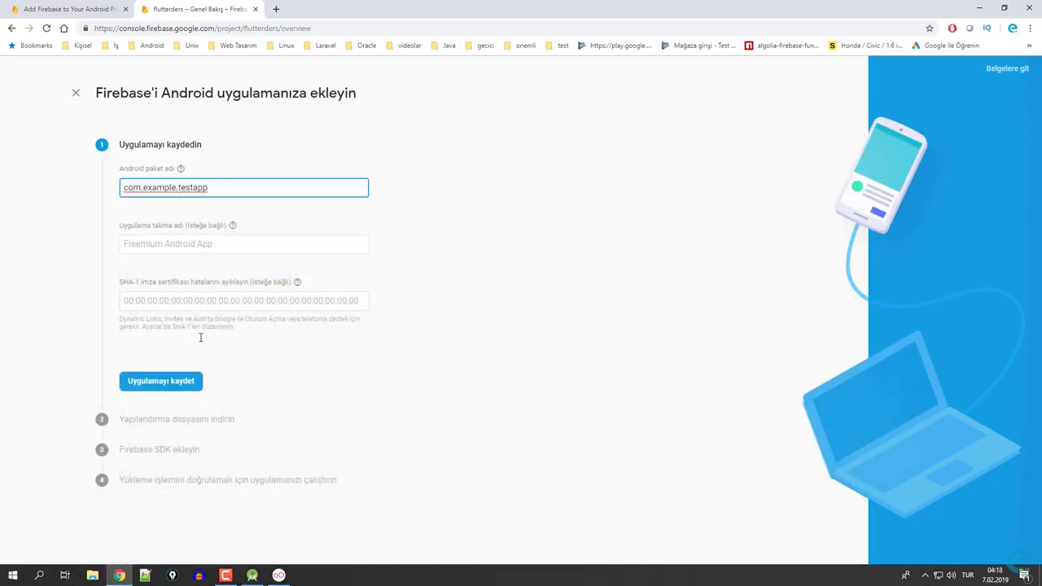
{"action": "left_click", "coordinate": [178, 383]}
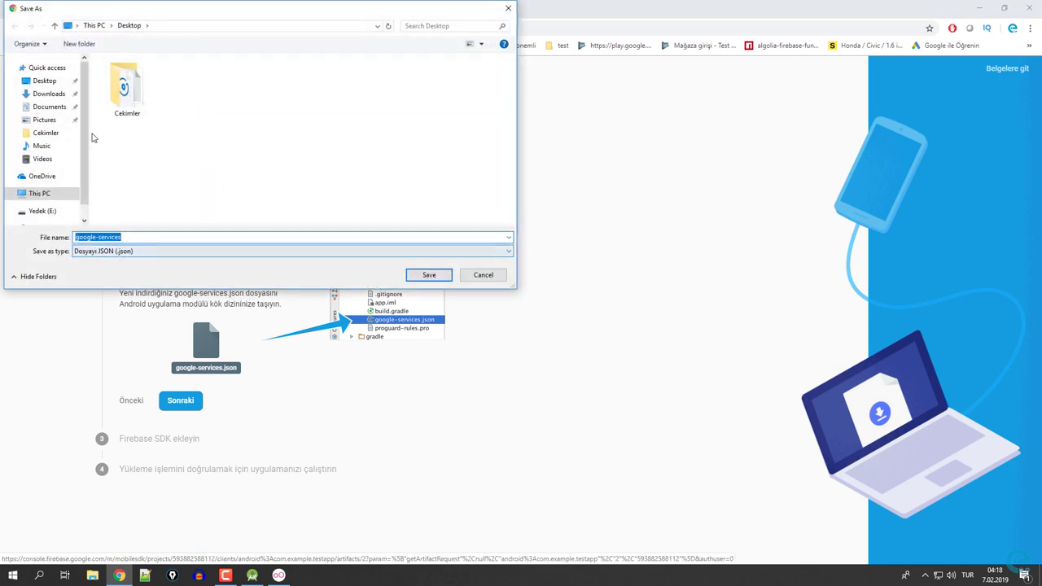
{"action": "left_click", "coordinate": [428, 275]}
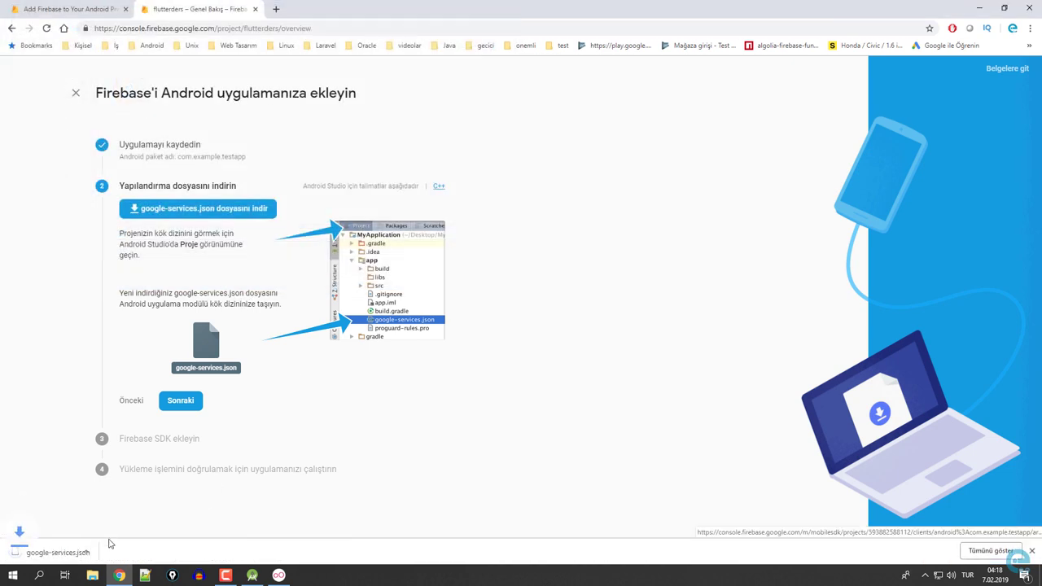
Show google-services.json in its folder, copy the file, and select the app module in Android Studio.
{"action": "left_click", "coordinate": [112, 553]}
{"action": "left_click", "coordinate": [143, 516]}
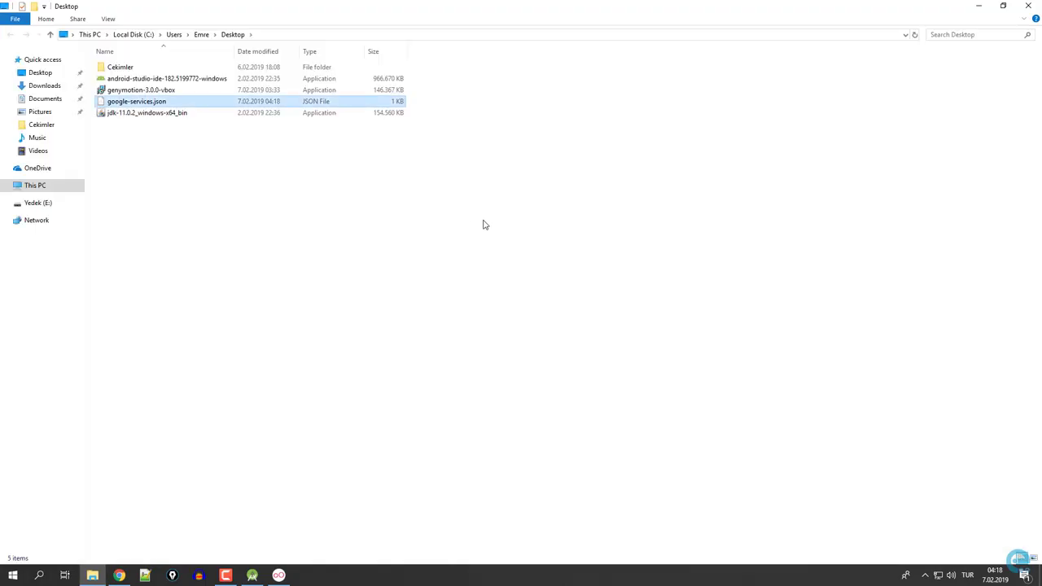
{"action": "right_click", "coordinate": [148, 101]}
{"action": "left_click", "coordinate": [155, 266]}
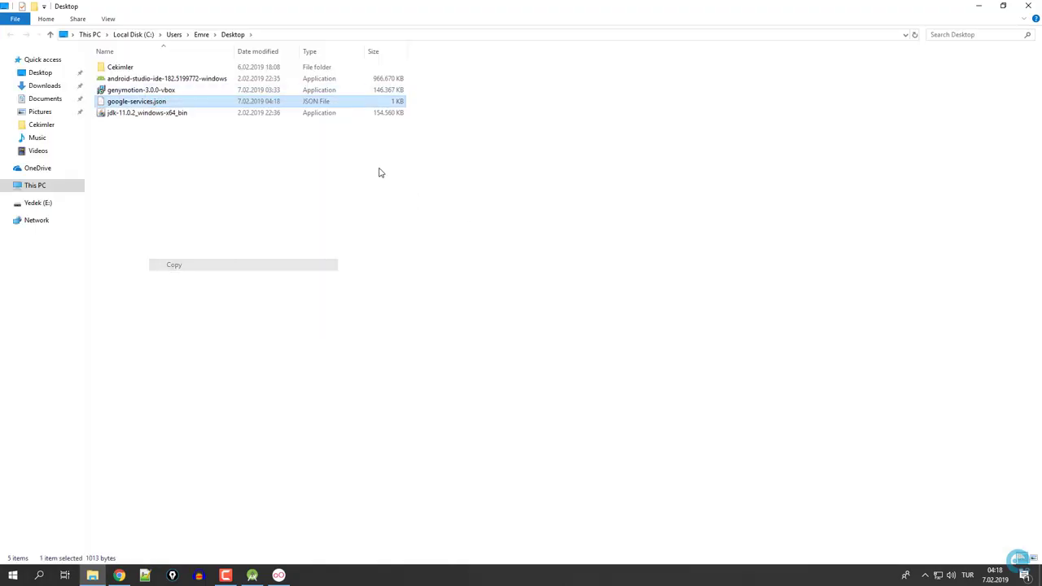
{"action": "left_click", "coordinate": [979, 5]}
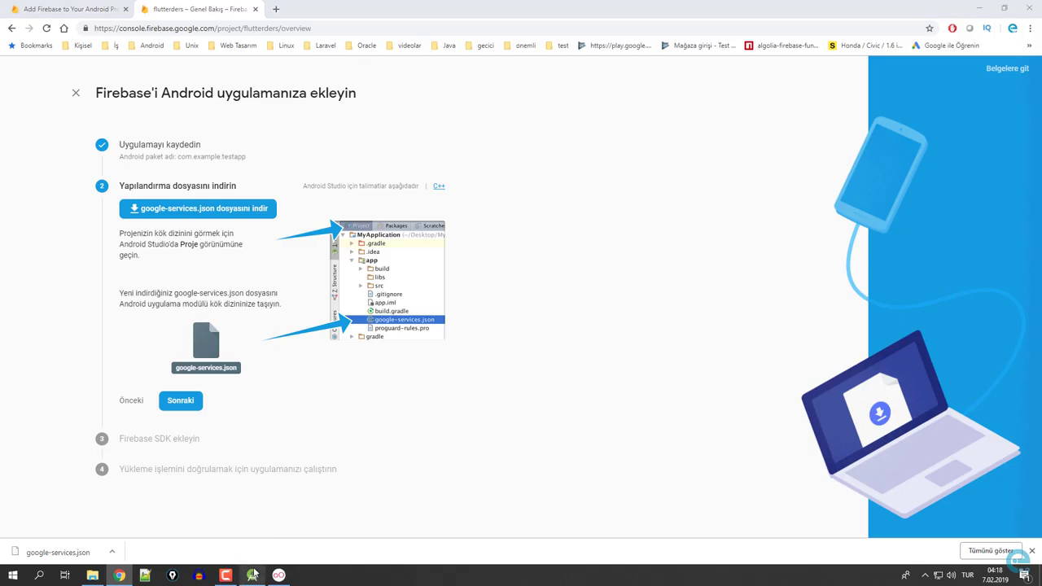
{"action": "left_click", "coordinate": [253, 575]}
{"action": "left_click", "coordinate": [32, 95]}
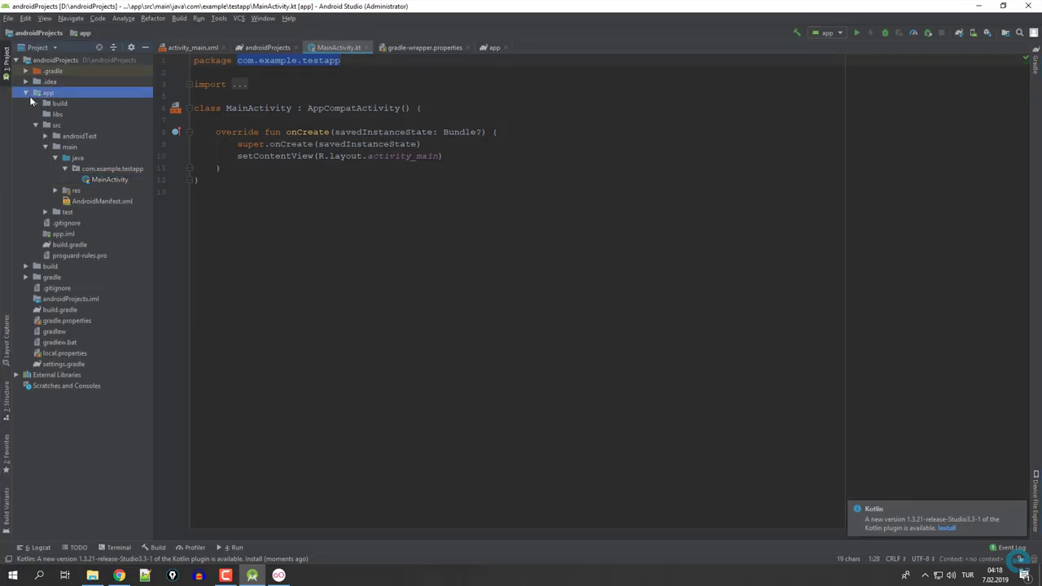
Paste google-services.json into the app module folder and close its editor tab.
{"action": "right_click", "coordinate": [49, 96]}
{"action": "left_click", "coordinate": [93, 168]}
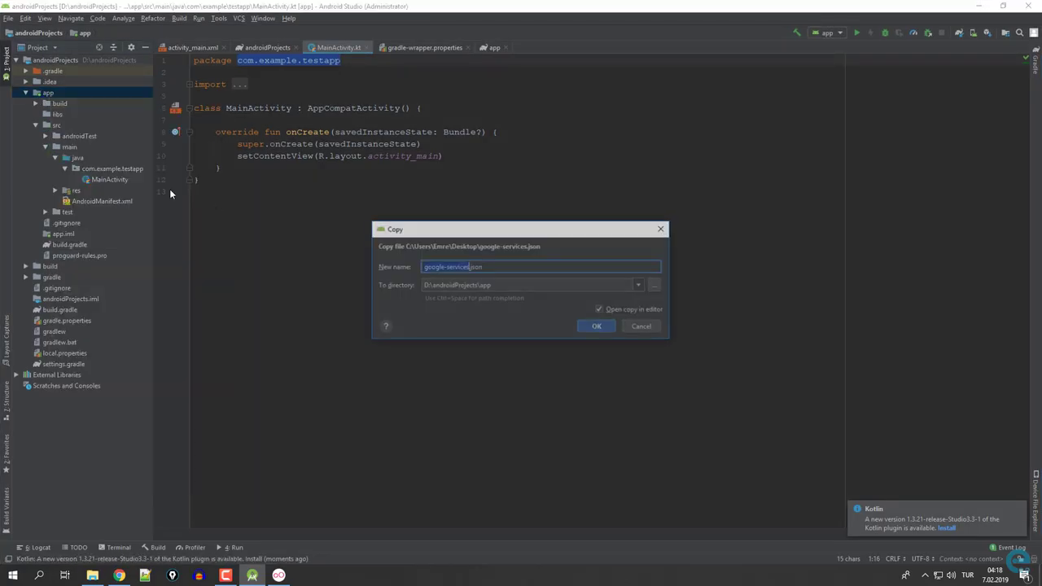
{"action": "left_click", "coordinate": [597, 326]}
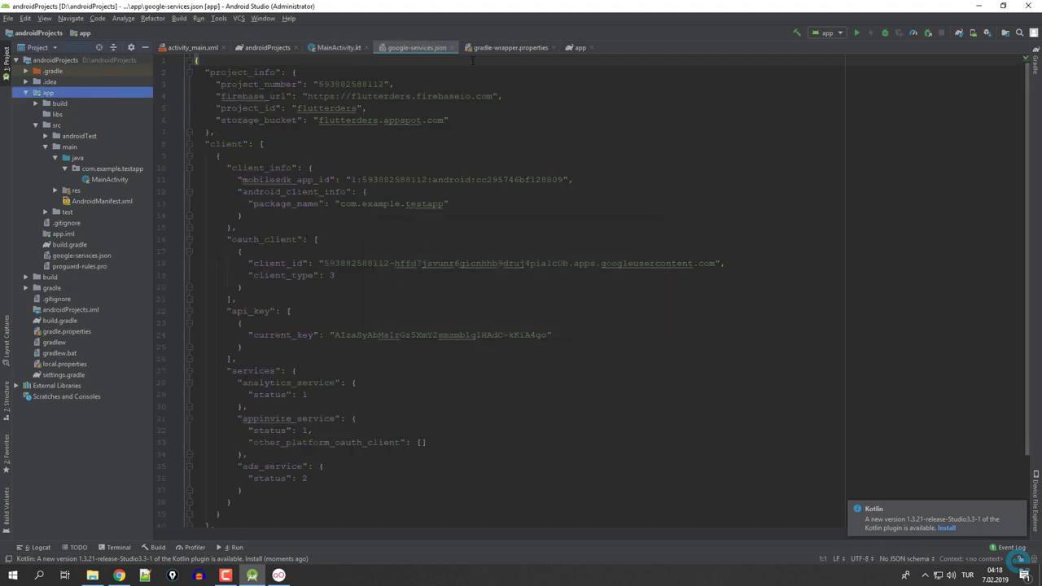
{"action": "middle_click", "coordinate": [422, 47]}
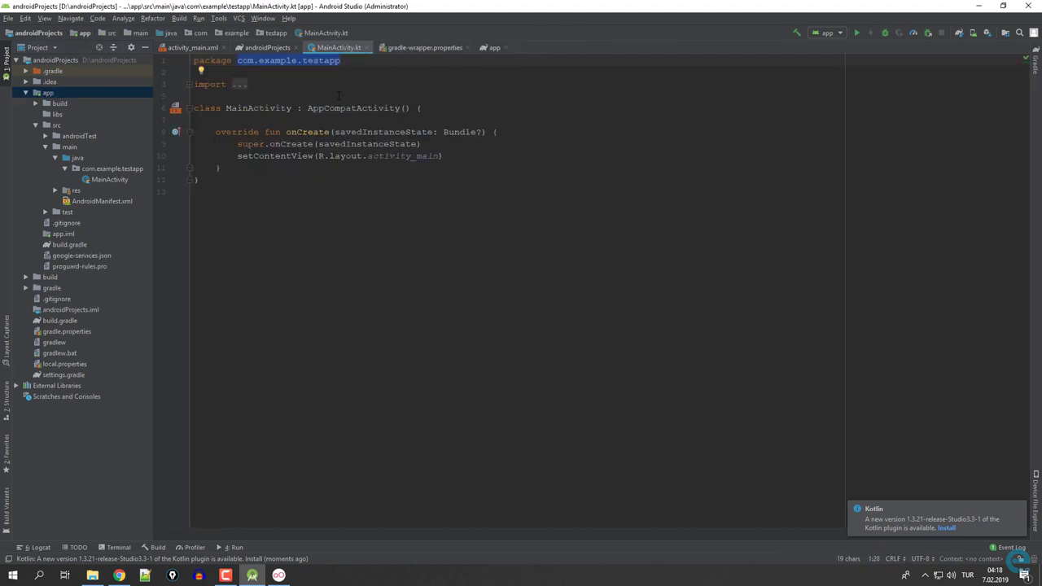
Build the app's debug version and install the Kotlin plugin update.
{"action": "left_click", "coordinate": [179, 18]}
{"action": "left_click", "coordinate": [195, 28]}
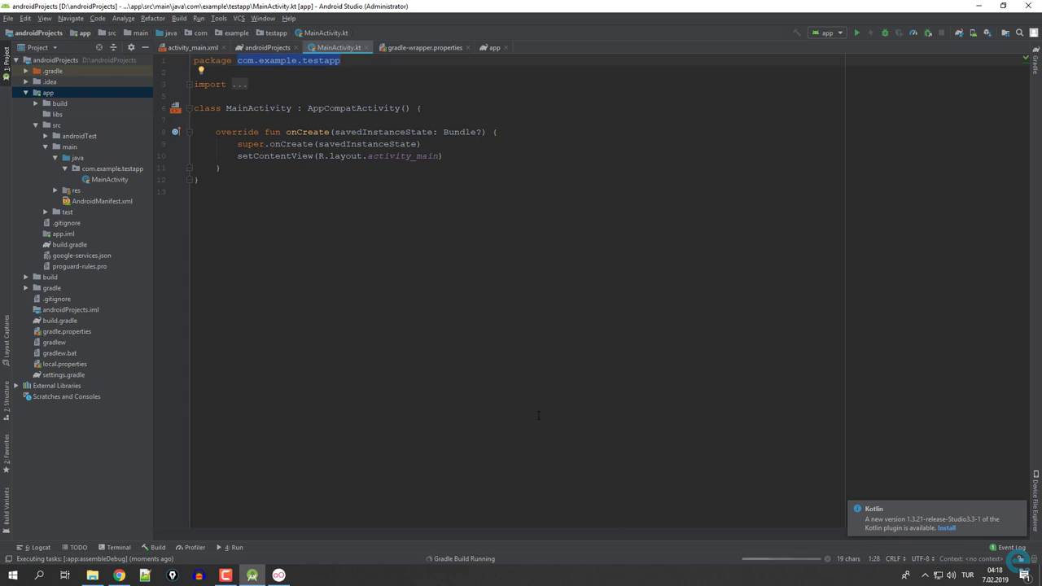
{"action": "left_click", "coordinate": [943, 528]}
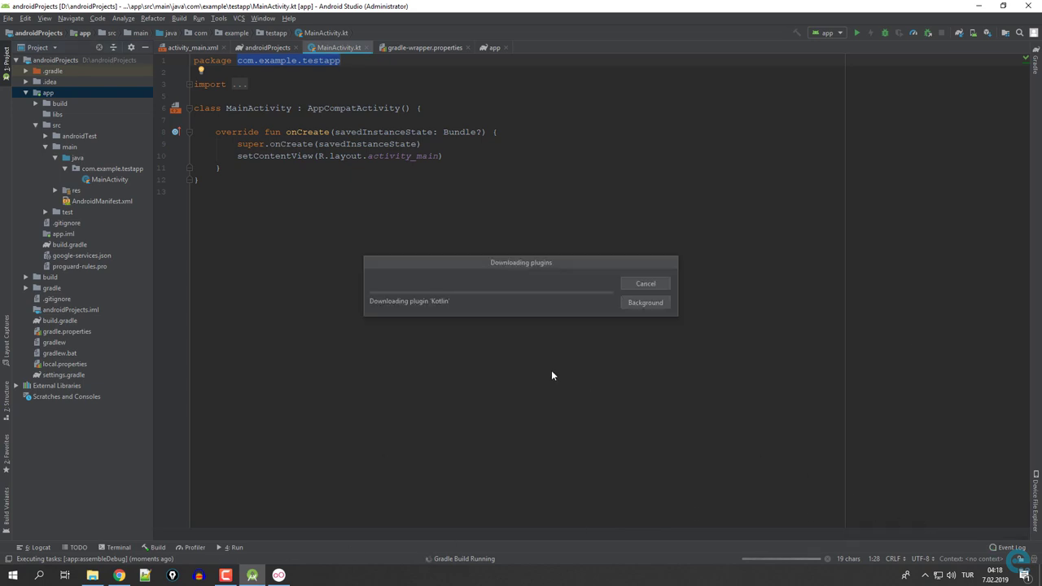
{"action": "left_click", "coordinate": [119, 576]}
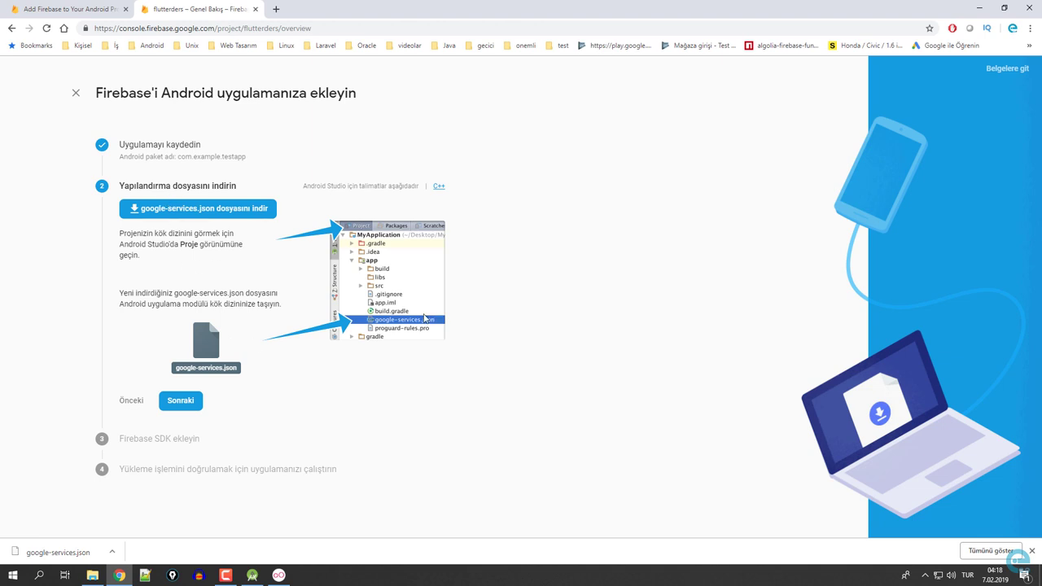
Step past the Firebase SDK instructions, skip verification, and open the flutterders Database section.
{"action": "left_click", "coordinate": [182, 399]}
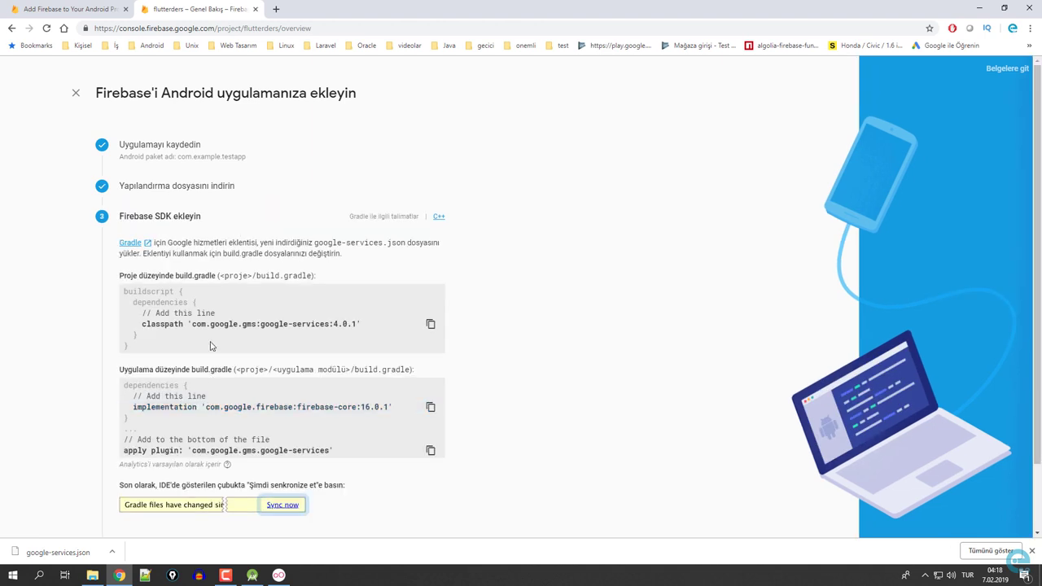
{"action": "scroll", "coordinate": [327, 338], "scroll_direction": "down", "scroll_amount": 2}
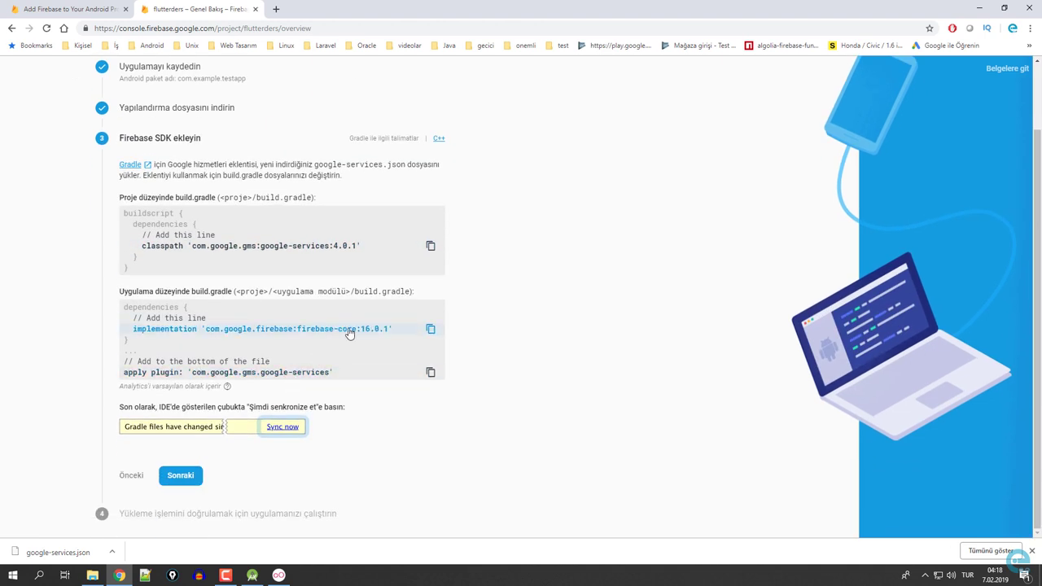
{"action": "triple_click", "coordinate": [379, 337]}
{"action": "left_click", "coordinate": [384, 372]}
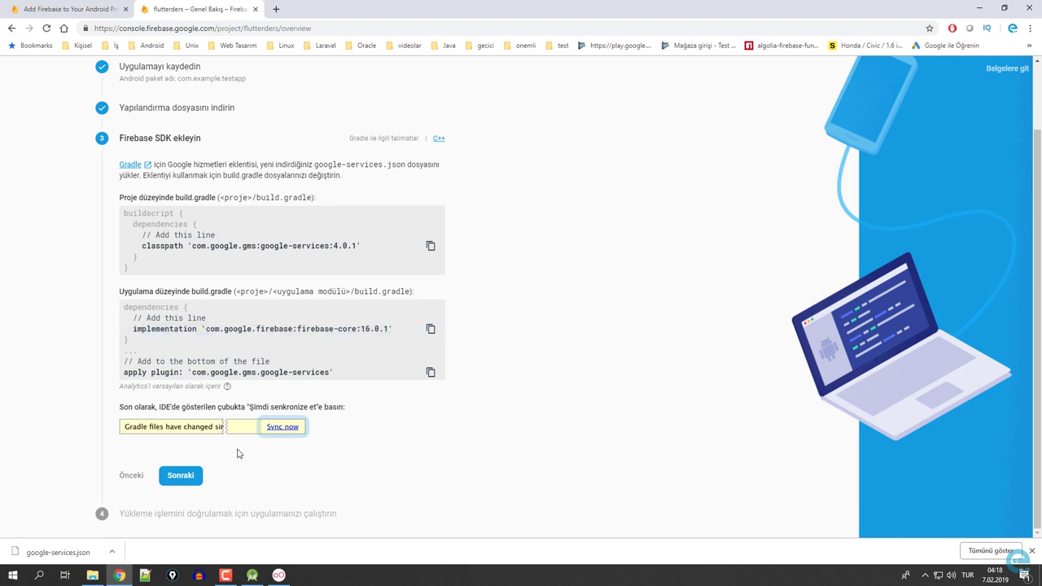
{"action": "left_click", "coordinate": [184, 475]}
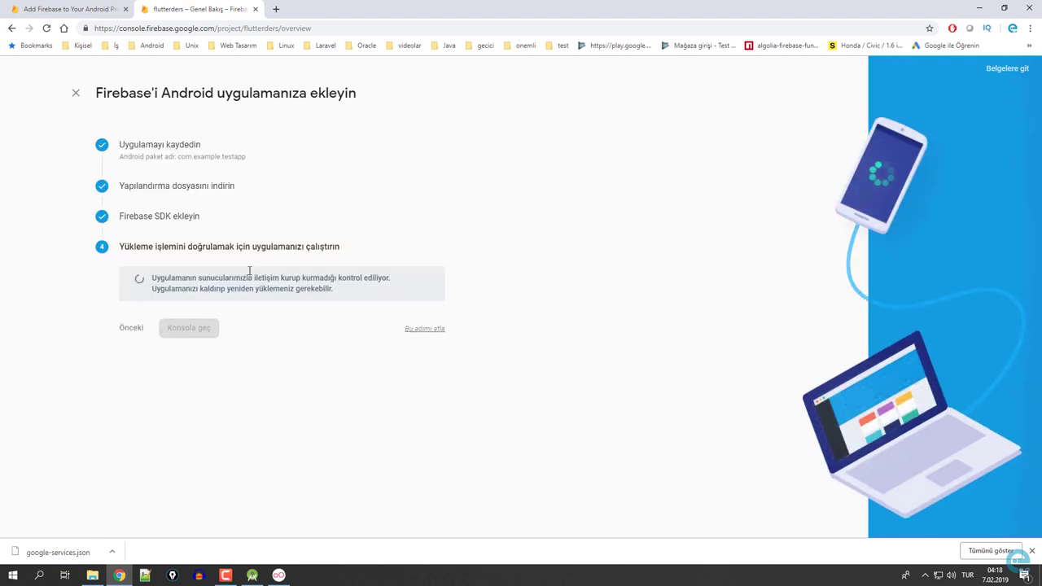
{"action": "left_click", "coordinate": [422, 329]}
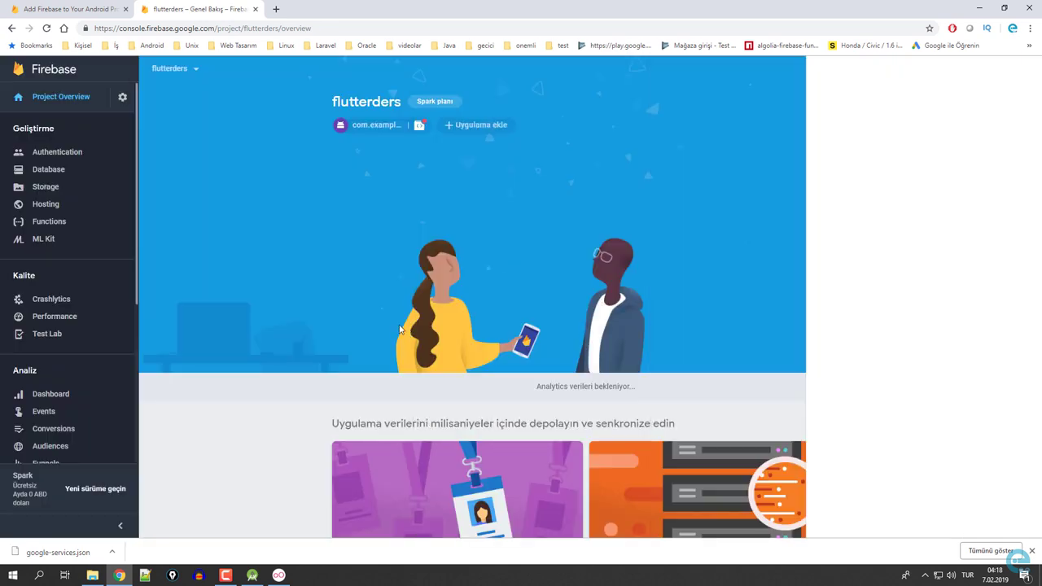
{"action": "left_click", "coordinate": [67, 169]}
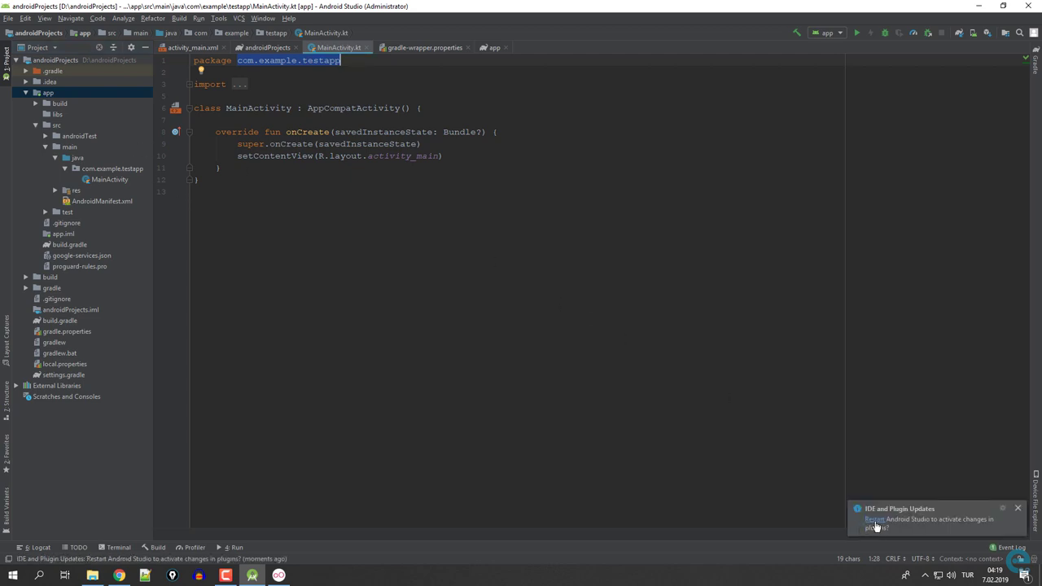
Switch the project tree to Android view and open the app module's build.gradle.
{"action": "left_click", "coordinate": [425, 143]}
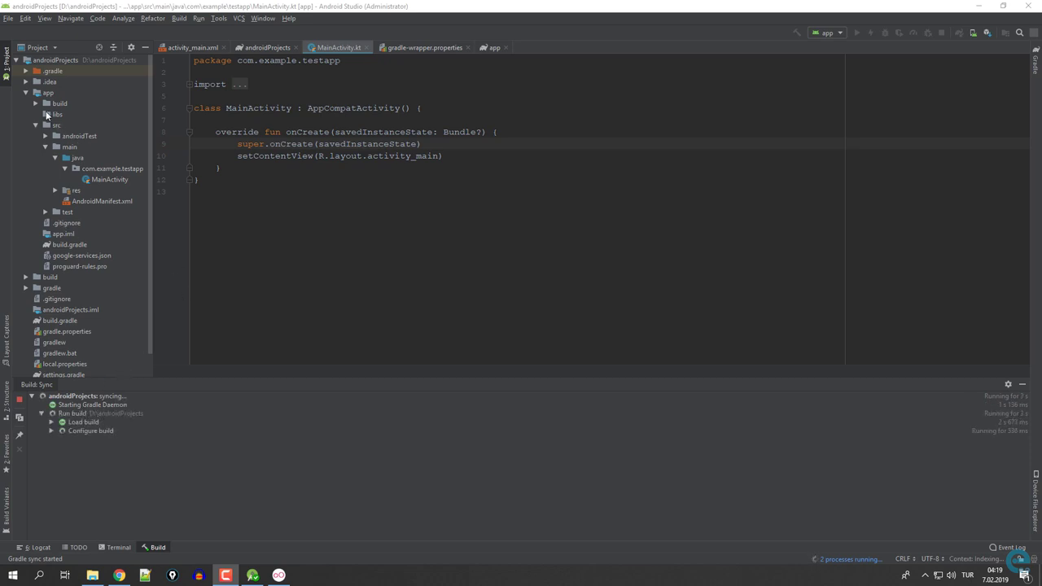
{"action": "left_click", "coordinate": [39, 48]}
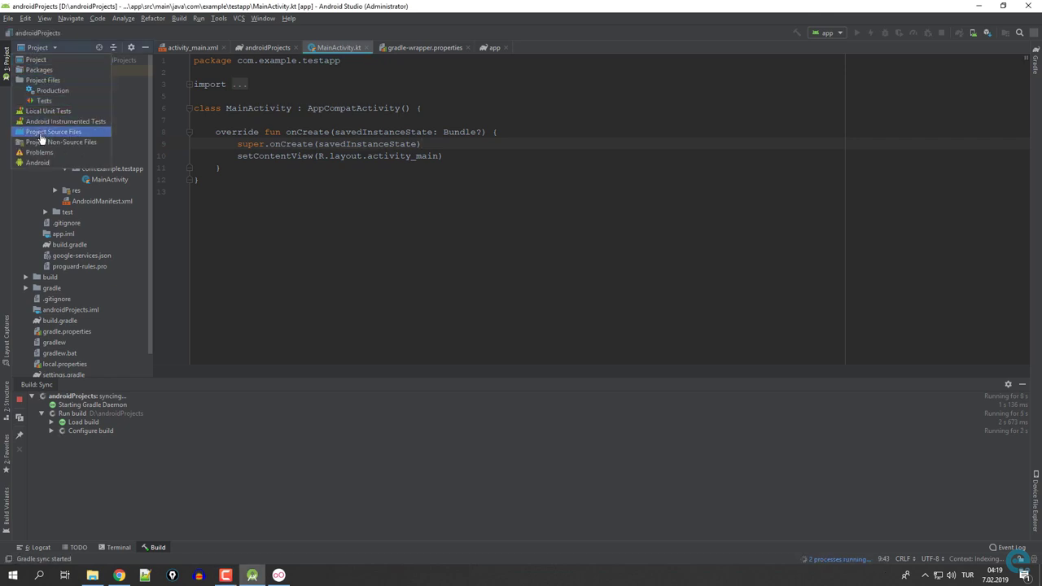
{"action": "left_click", "coordinate": [39, 162]}
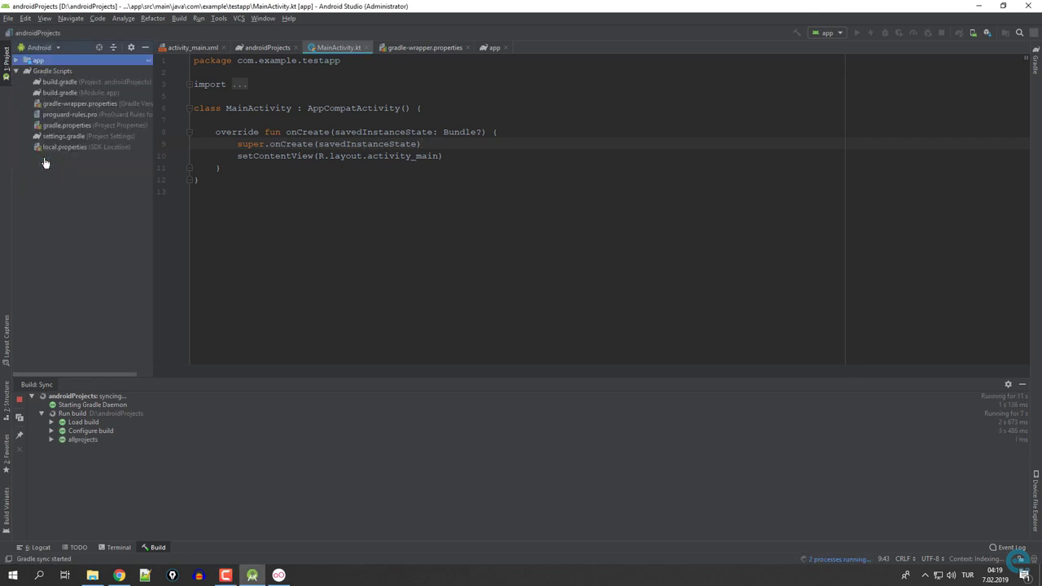
{"action": "double_click", "coordinate": [55, 91]}
{"action": "scroll", "coordinate": [326, 203], "scroll_direction": "down", "scroll_amount": 5}
{"action": "scroll", "coordinate": [326, 204], "scroll_direction": "up", "scroll_amount": 5}
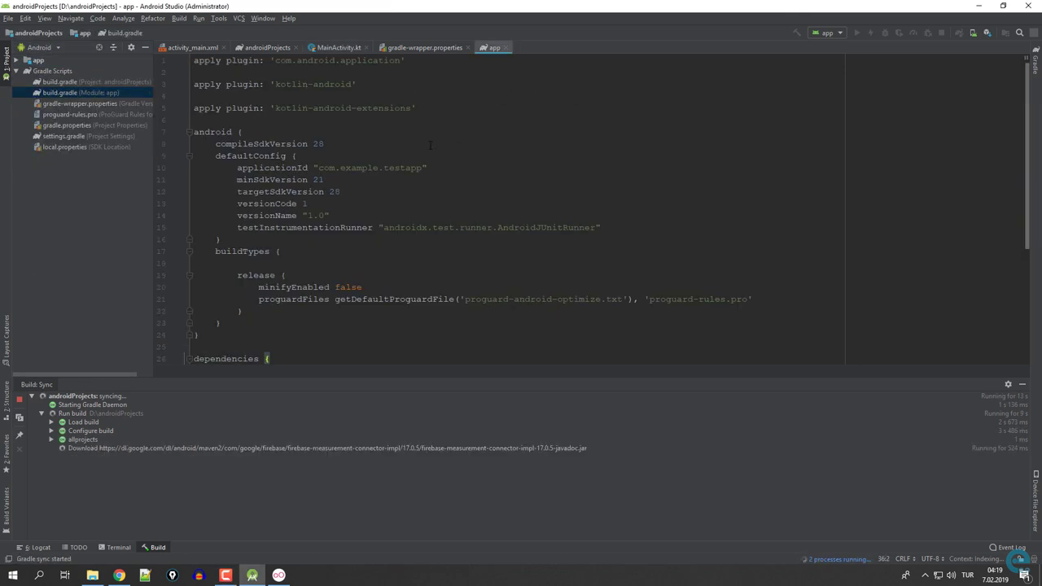
Review the project-level build.gradle's repositories and Kotlin version, then run the app.
{"action": "double_click", "coordinate": [88, 81]}
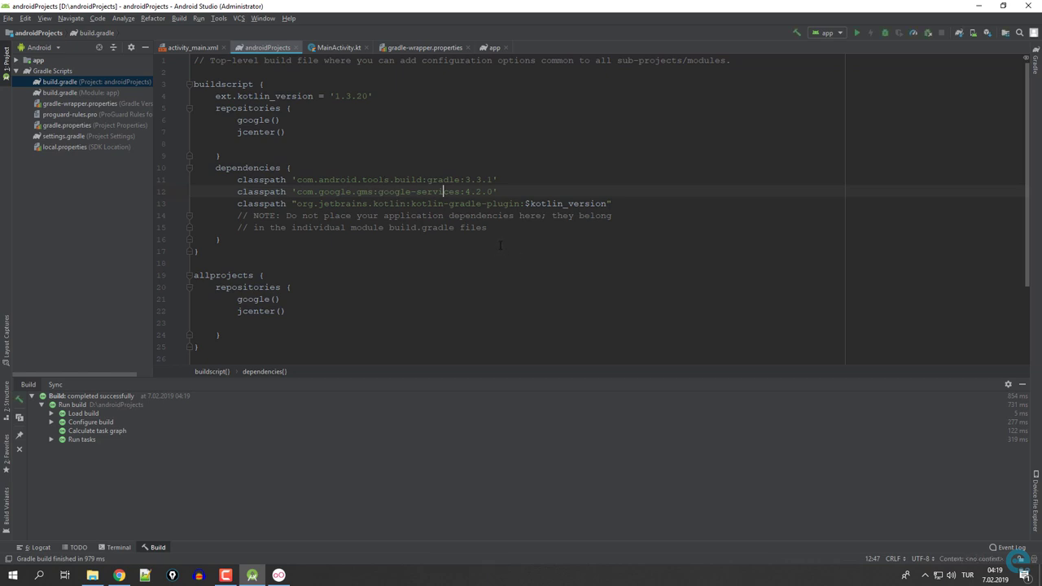
{"action": "left_click", "coordinate": [513, 285]}
{"action": "left_click", "coordinate": [350, 96]}
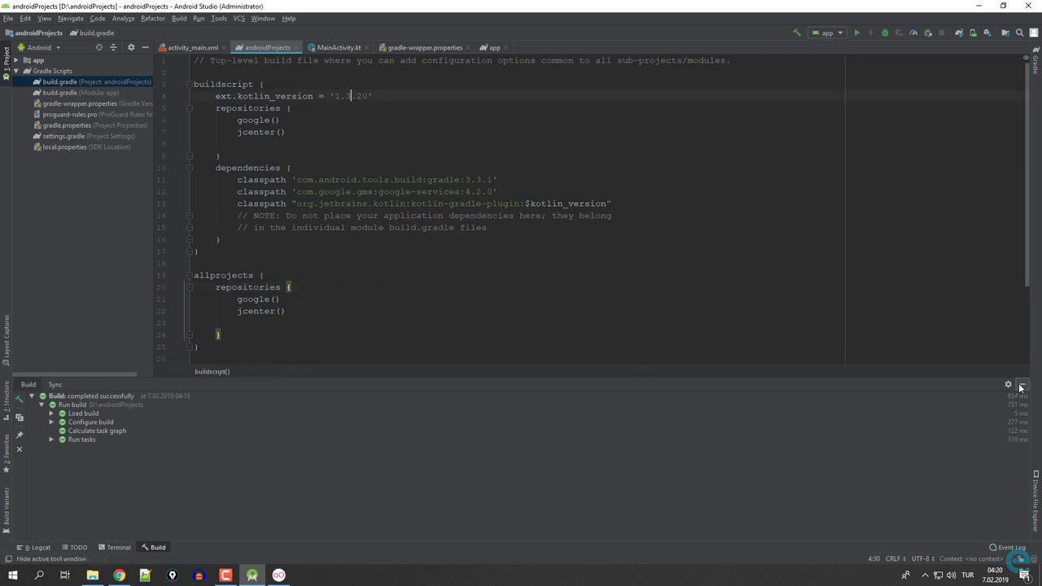
{"action": "left_click", "coordinate": [1022, 384]}
{"action": "double_click", "coordinate": [57, 92]}
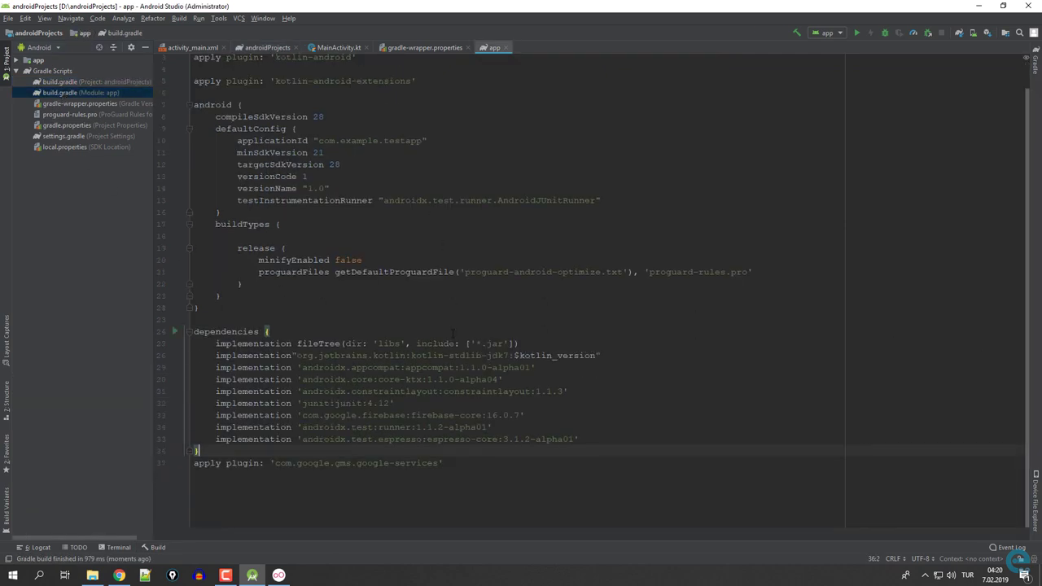
{"action": "scroll", "coordinate": [405, 248], "scroll_direction": "down", "scroll_amount": 1}
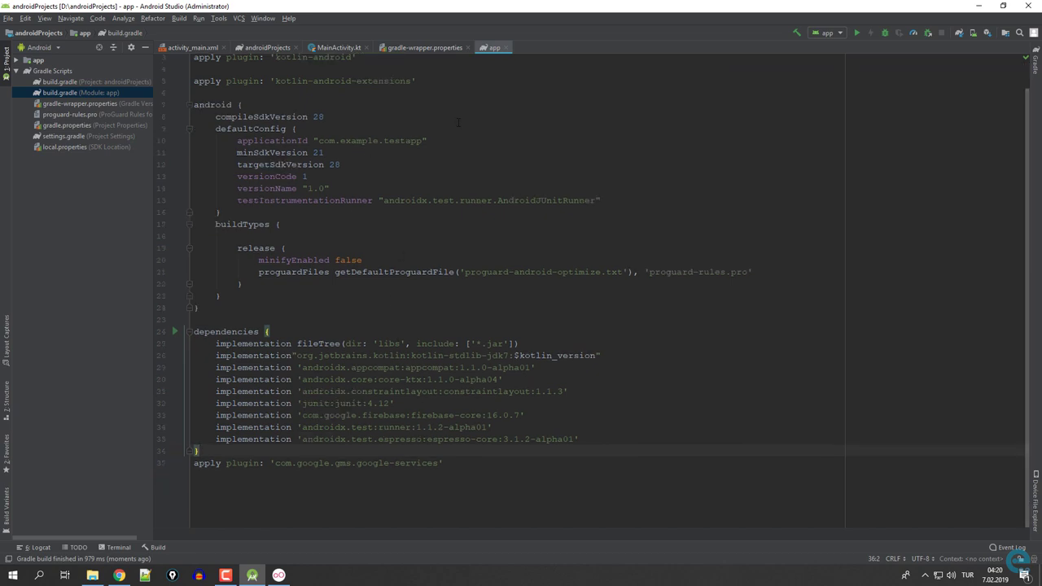
{"action": "left_click", "coordinate": [857, 37]}
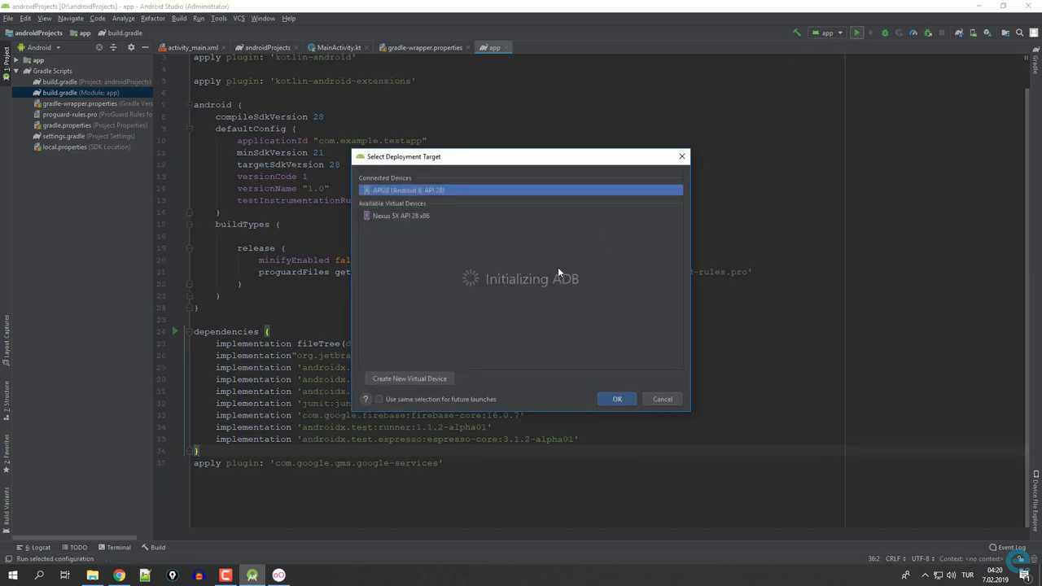
Deploy TestApp to the connected Android 9 (API 28) device.
{"action": "left_click", "coordinate": [616, 399]}
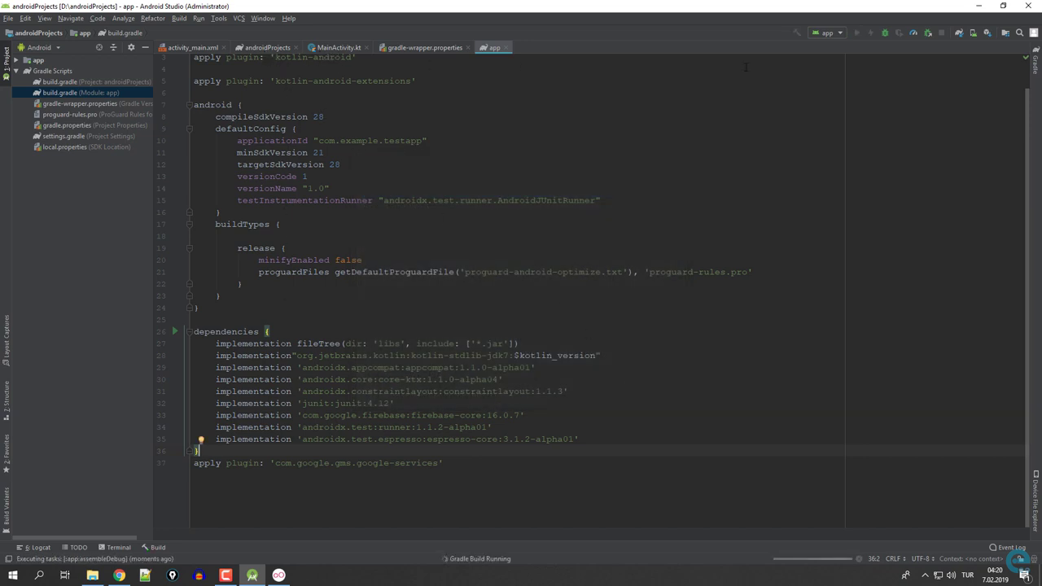
{"action": "left_click", "coordinate": [218, 19]}
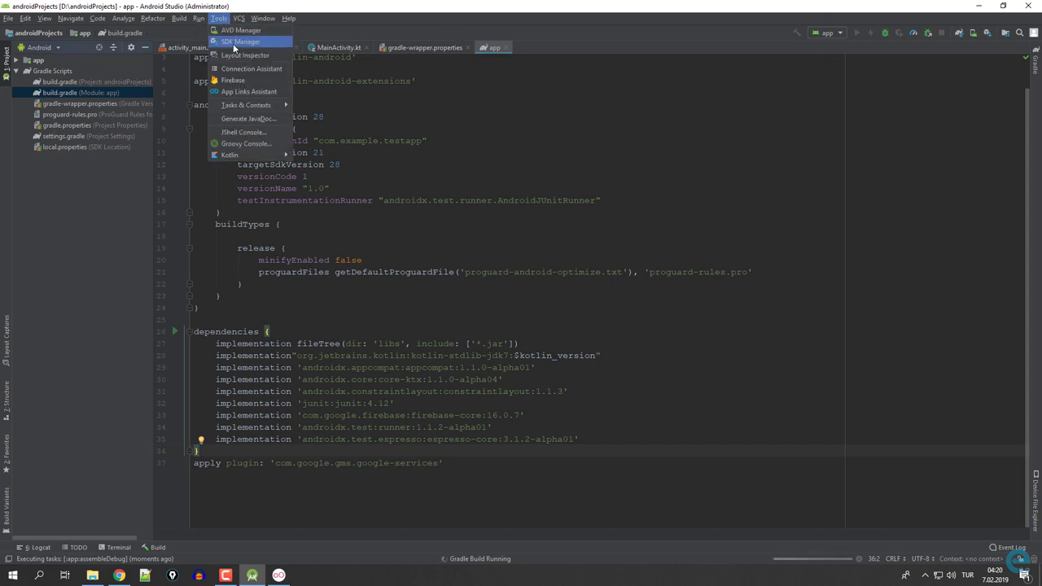
{"action": "left_click", "coordinate": [234, 82]}
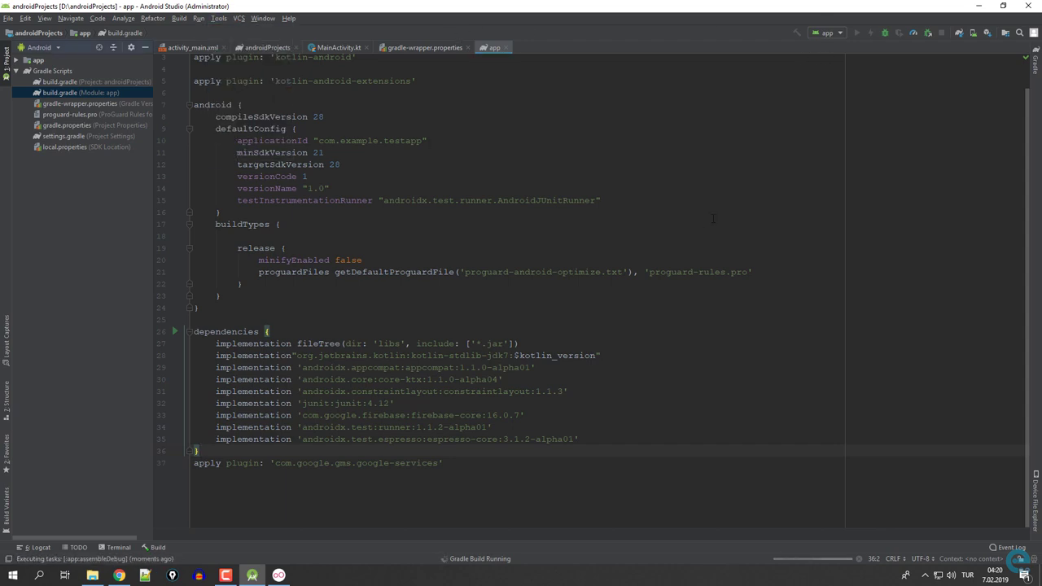